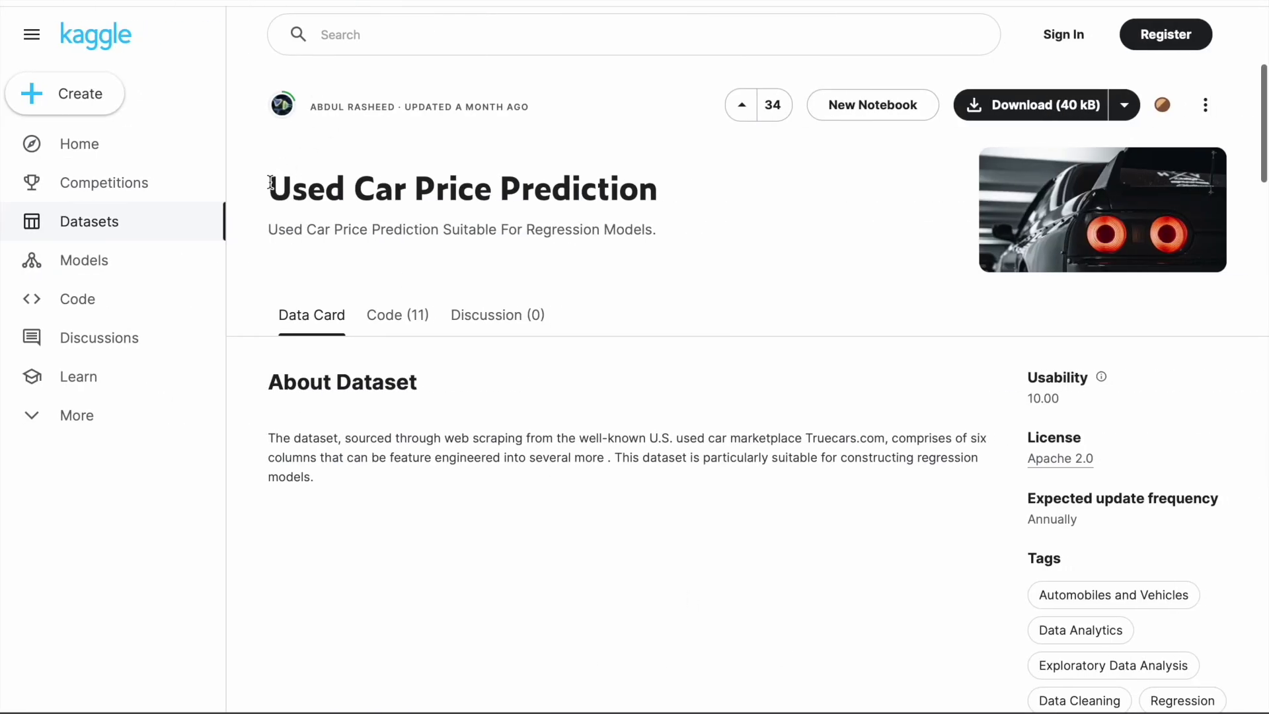
pyautogui.moveTo(270, 183); pyautogui.dragTo(661, 187)
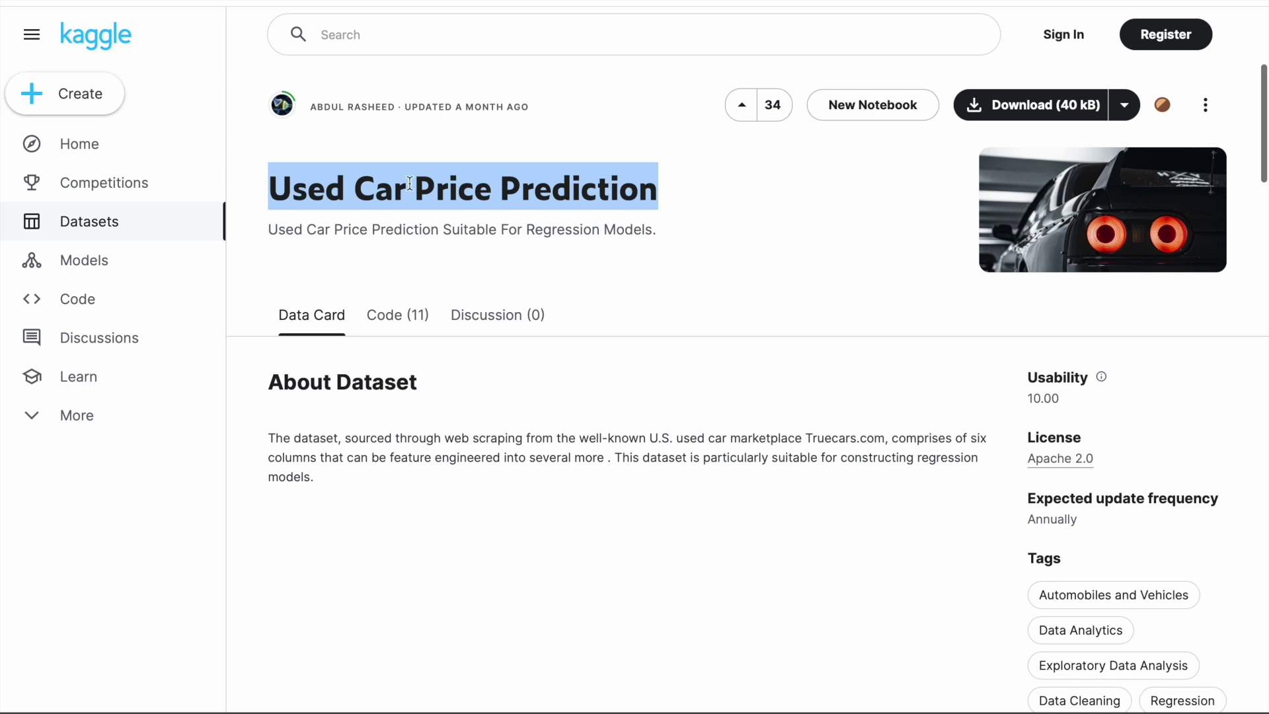
pyautogui.scroll(-1, 462, 376)
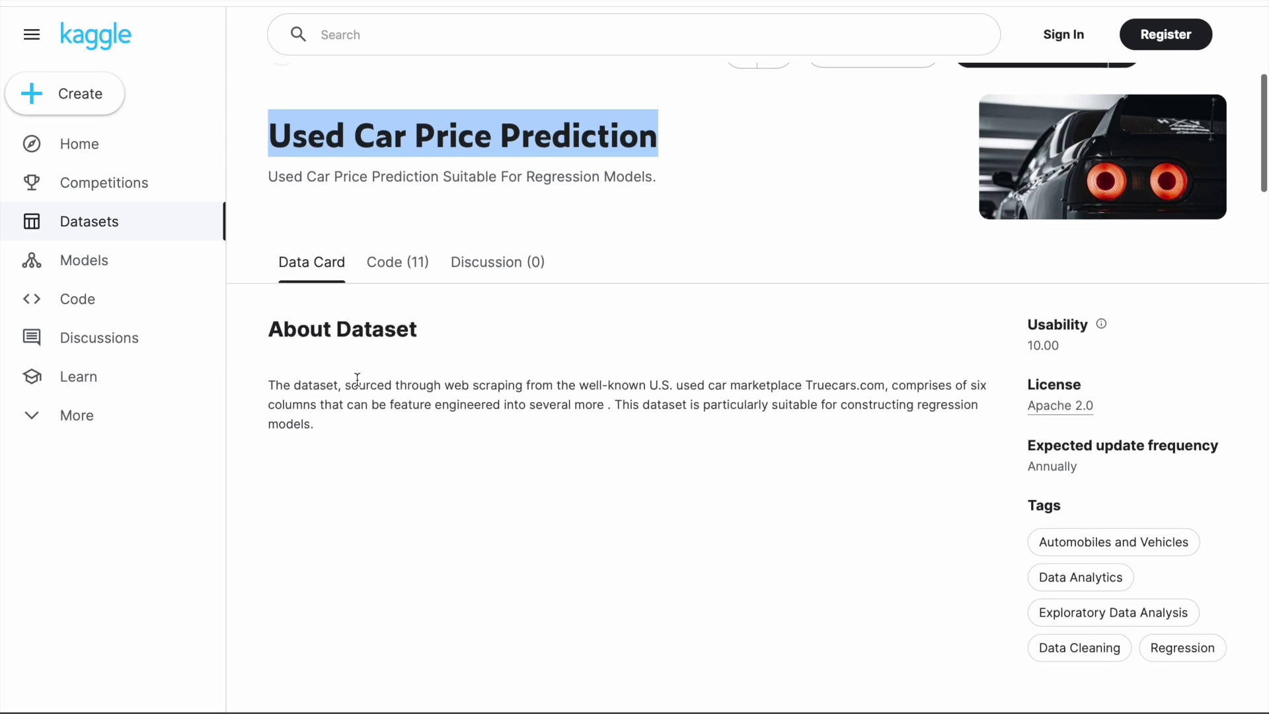
pyautogui.moveTo(267, 329); pyautogui.dragTo(410, 438)
pyautogui.click(368, 386)
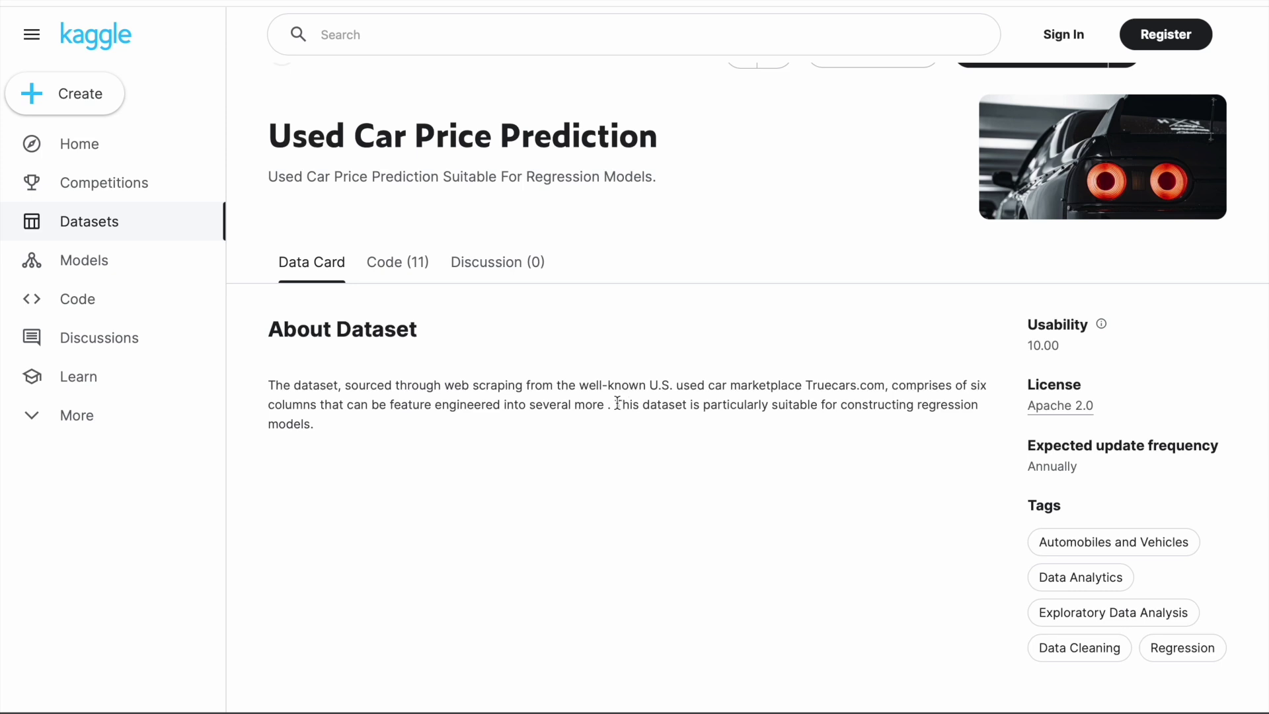
pyautogui.moveTo(618, 403); pyautogui.dragTo(867, 420)
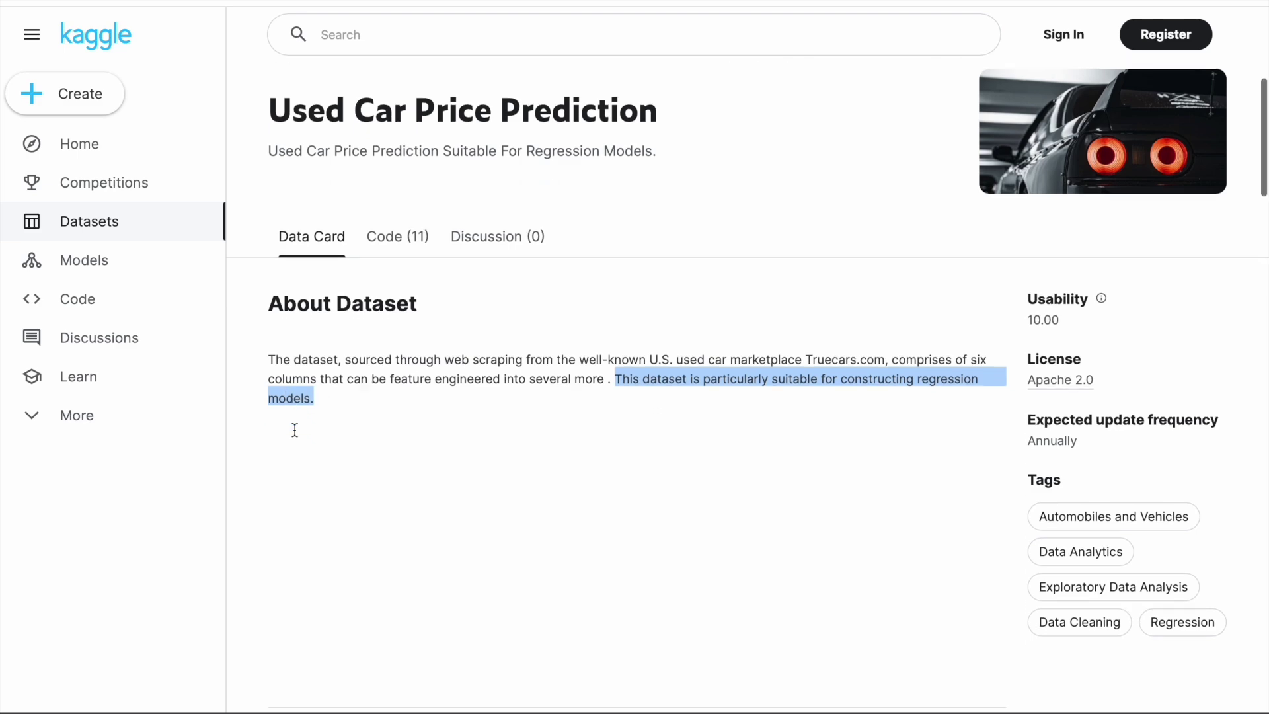
pyautogui.scroll(-5, 294, 429)
pyautogui.scroll(-3, 296, 436)
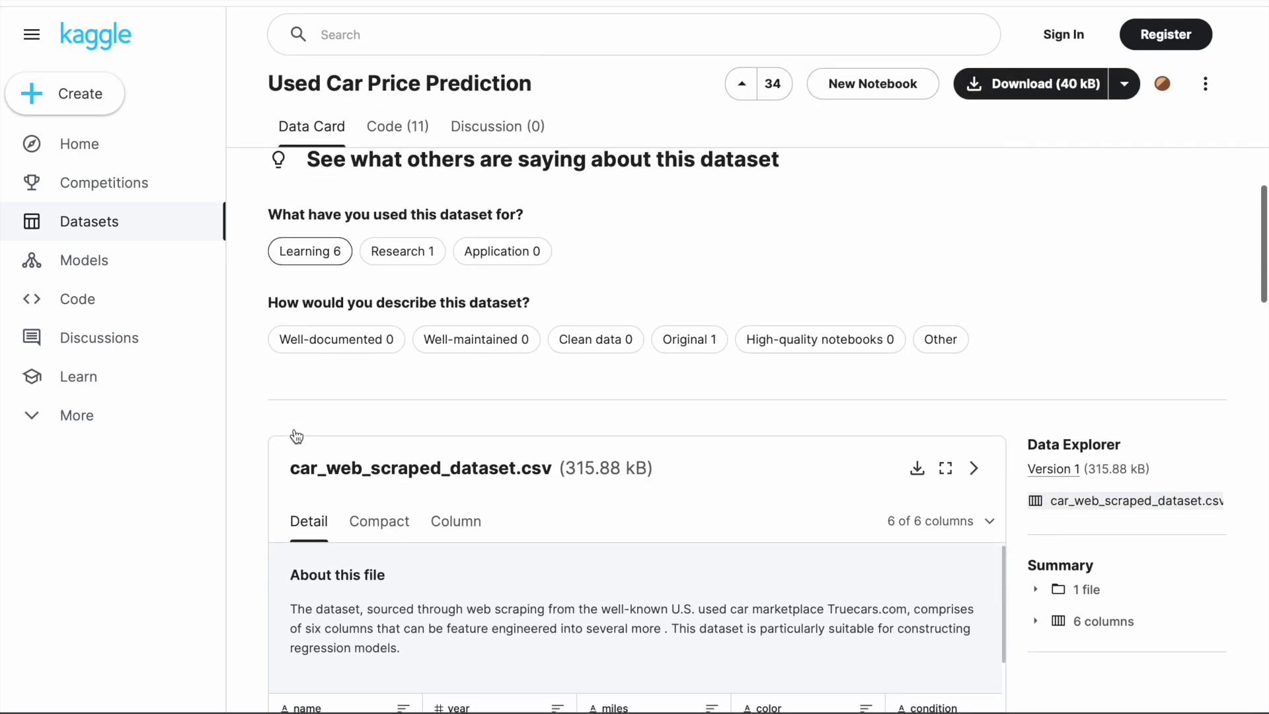
pyautogui.scroll(-1, 295, 428)
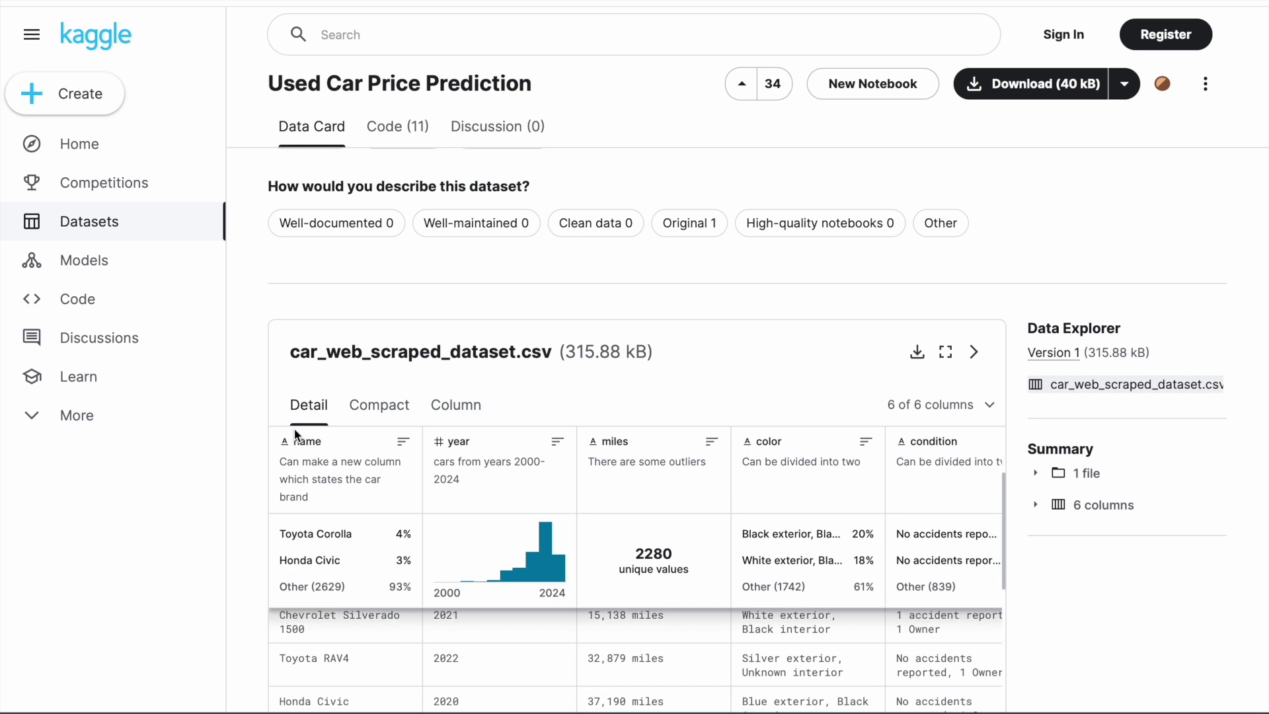
pyautogui.scroll(-1, 572, 311)
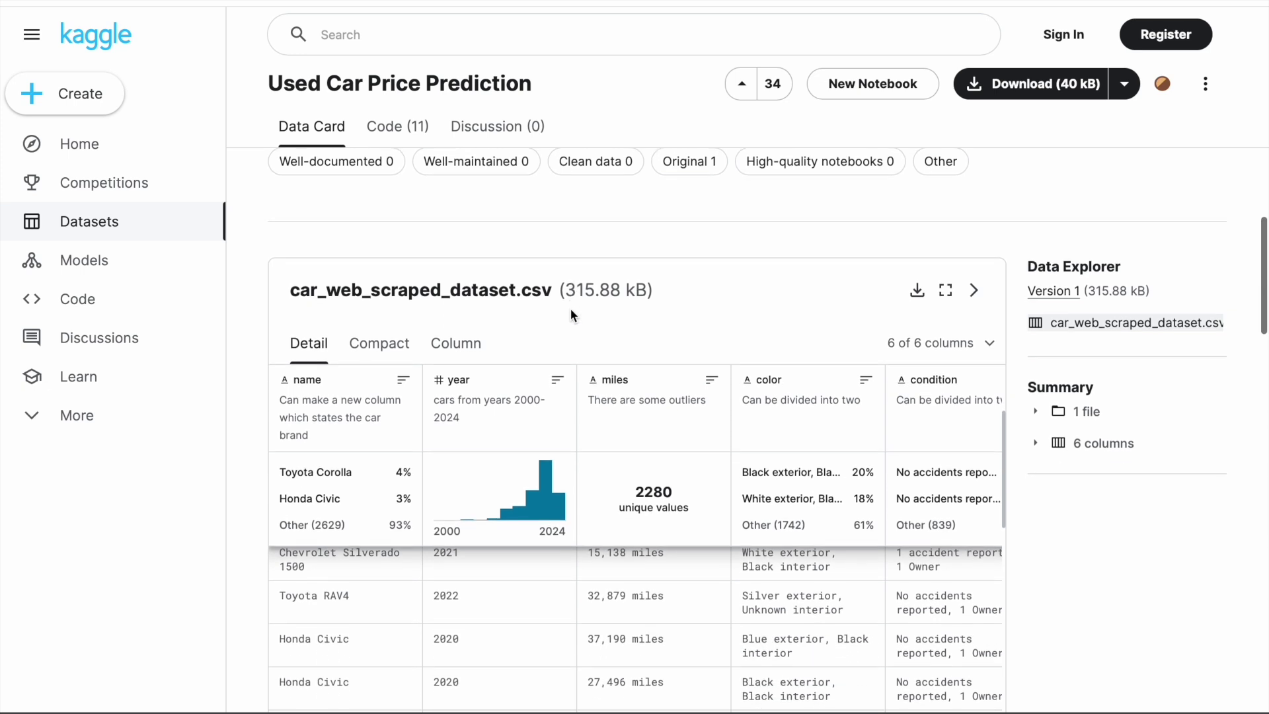
pyautogui.scroll(2, 372, 579)
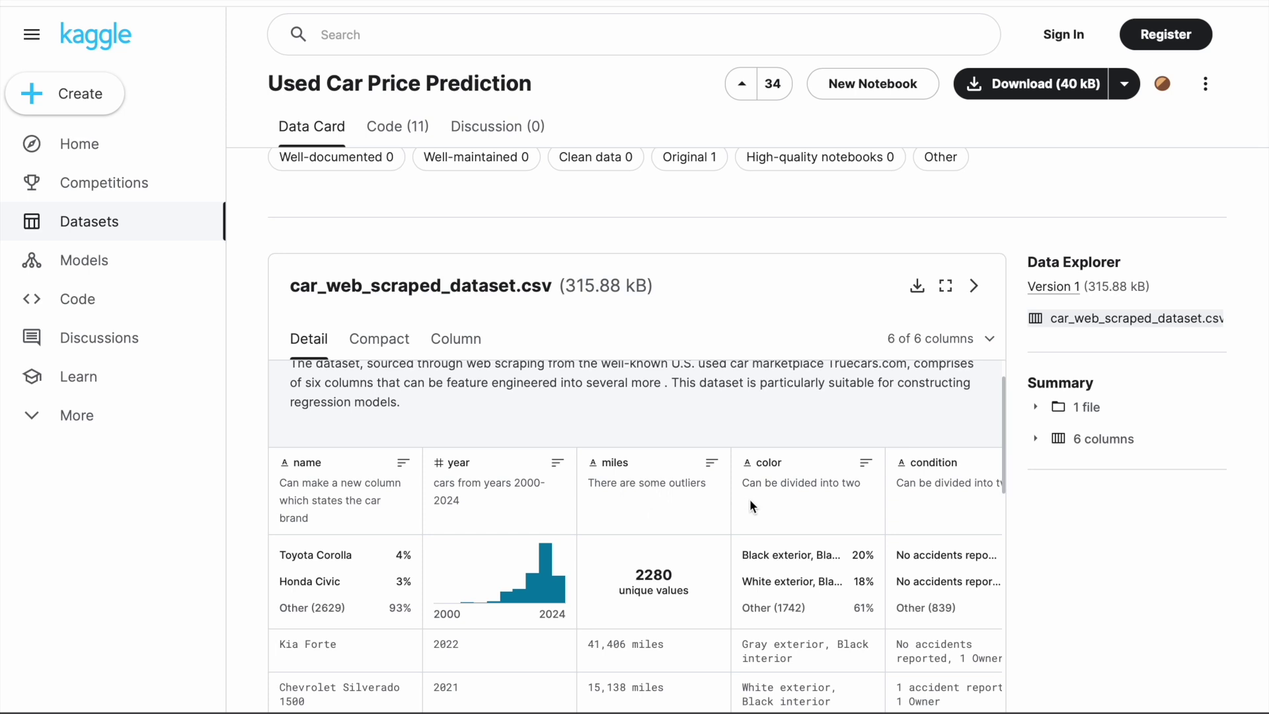
pyautogui.hscroll(3, 768, 505)
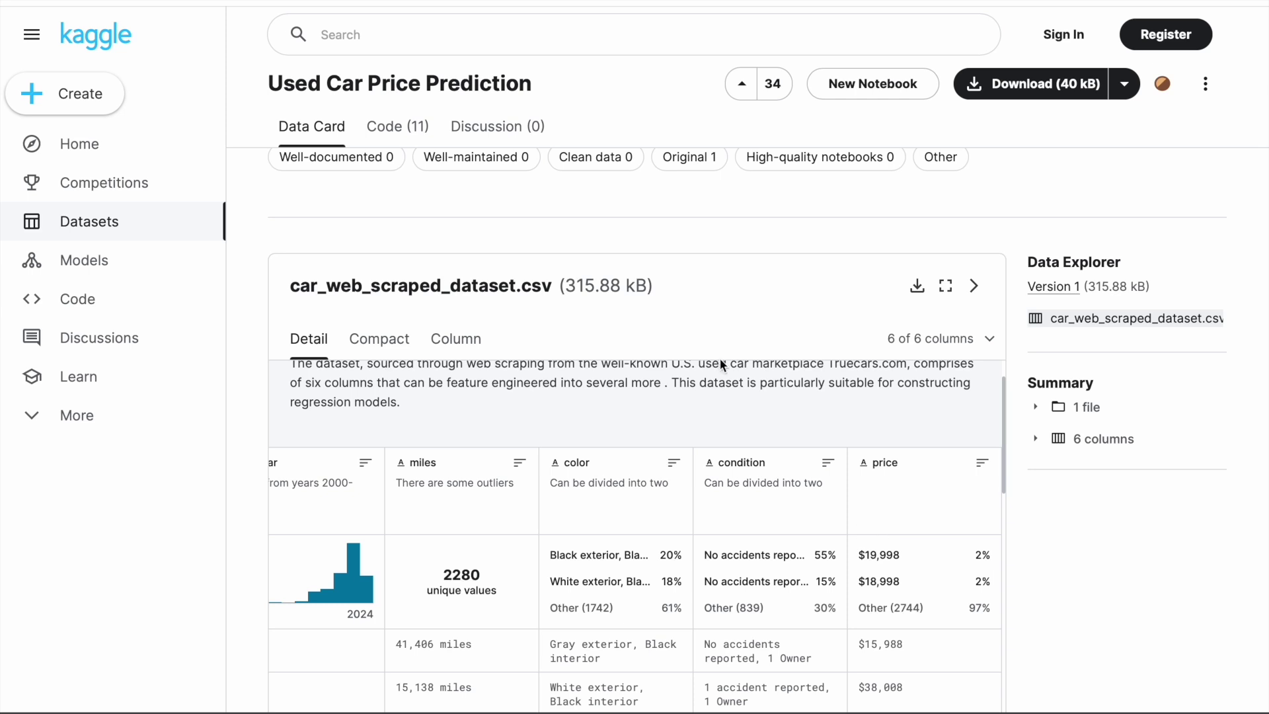
pyautogui.scroll(6, 719, 358)
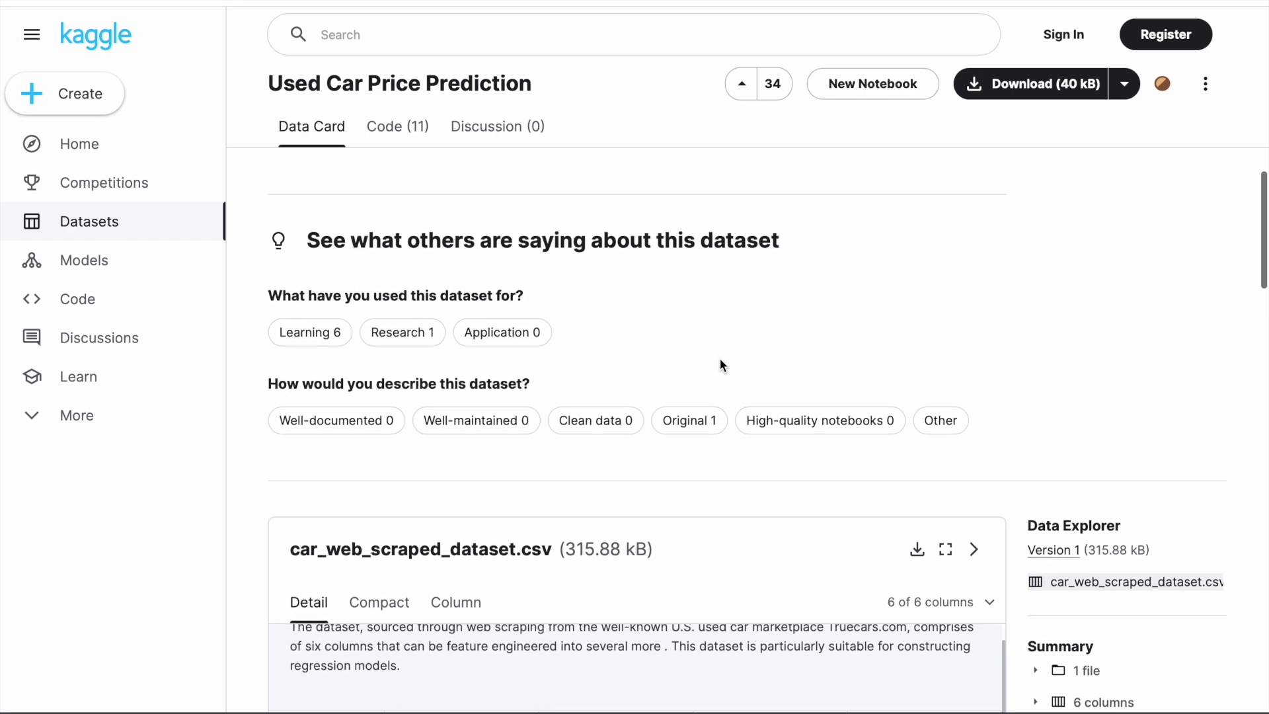
pyautogui.scroll(10, 720, 359)
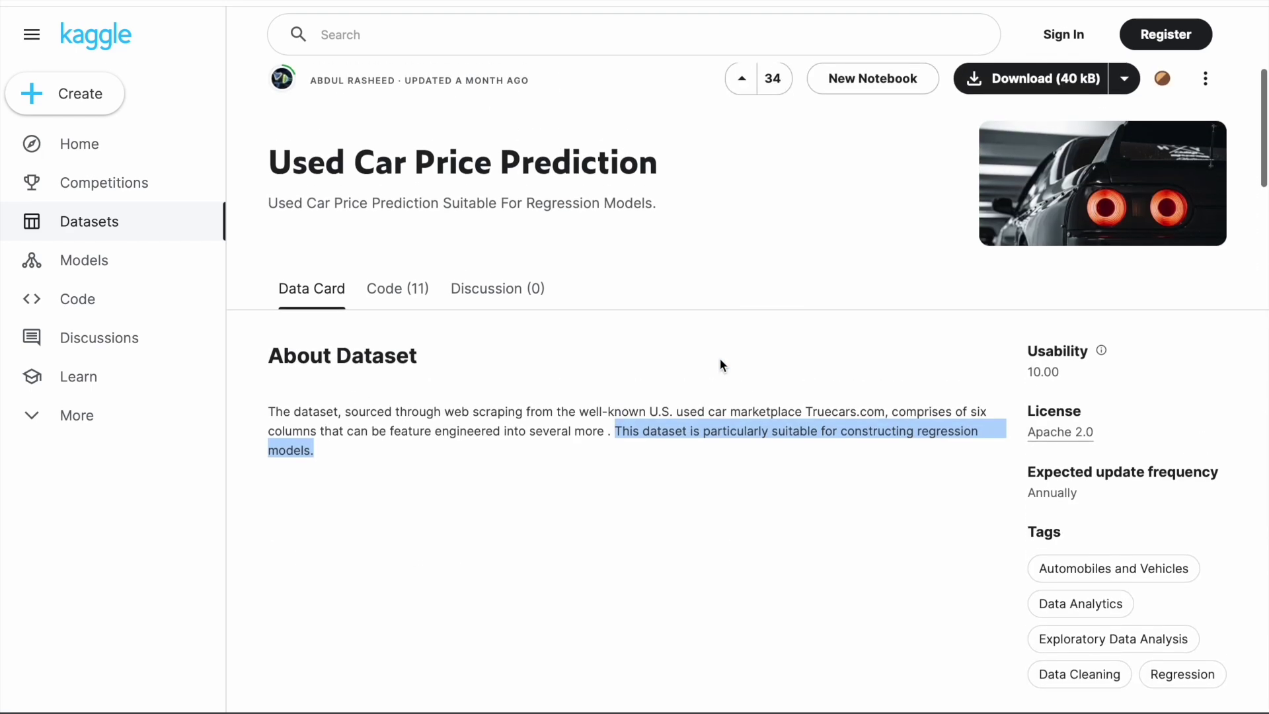
# Import car_web_scraped_dataset.csv via Get Data > Text/CSV and bring up its data preview.
pyautogui.click(697, 232)
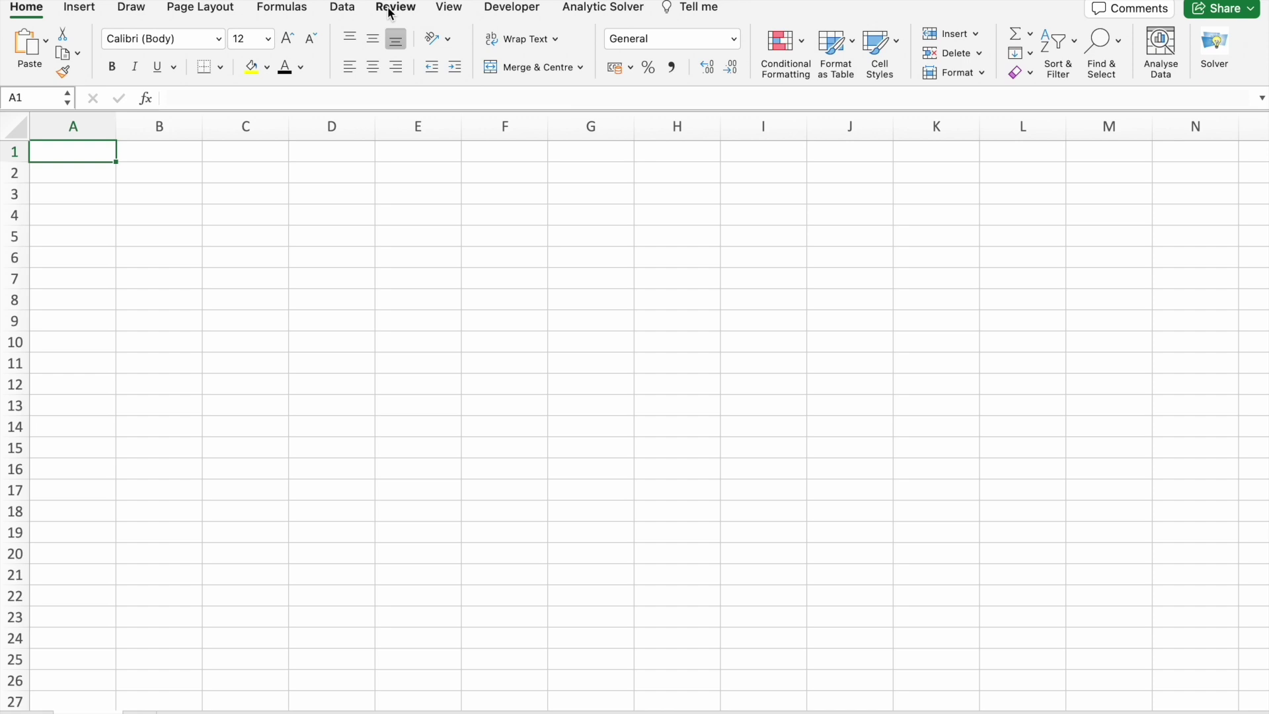
pyautogui.click(350, 14)
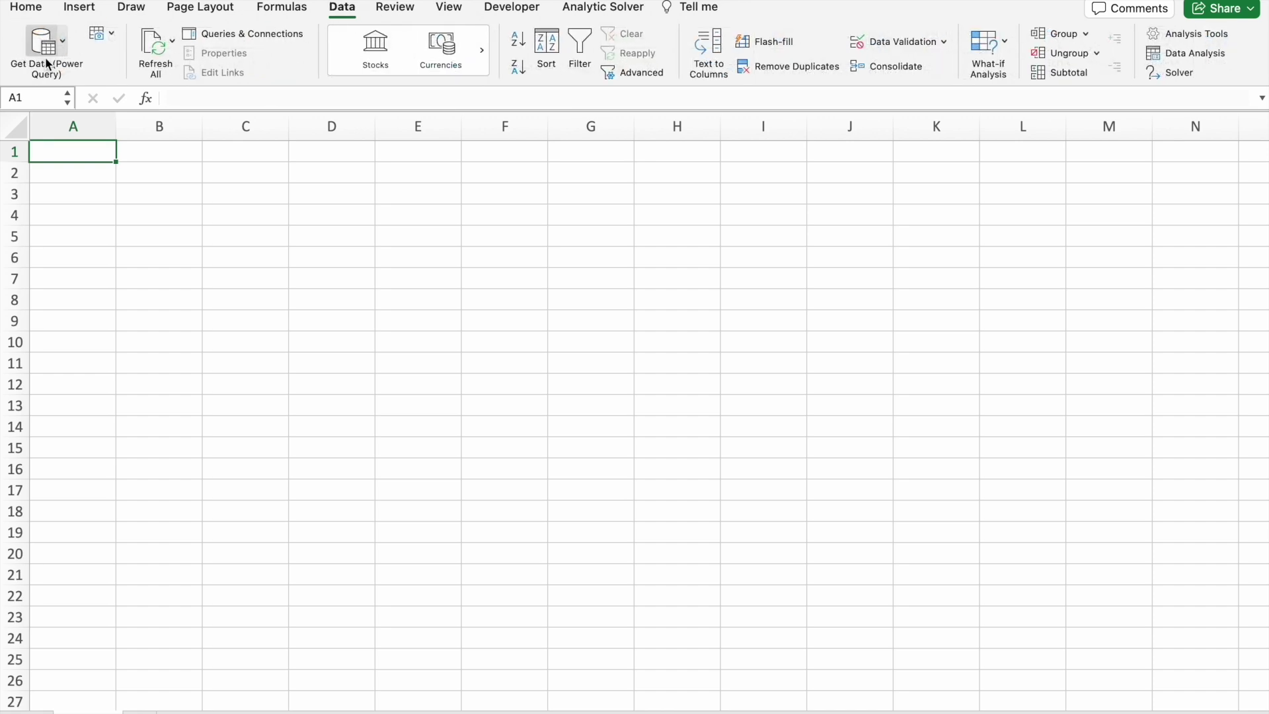
pyautogui.click(43, 47)
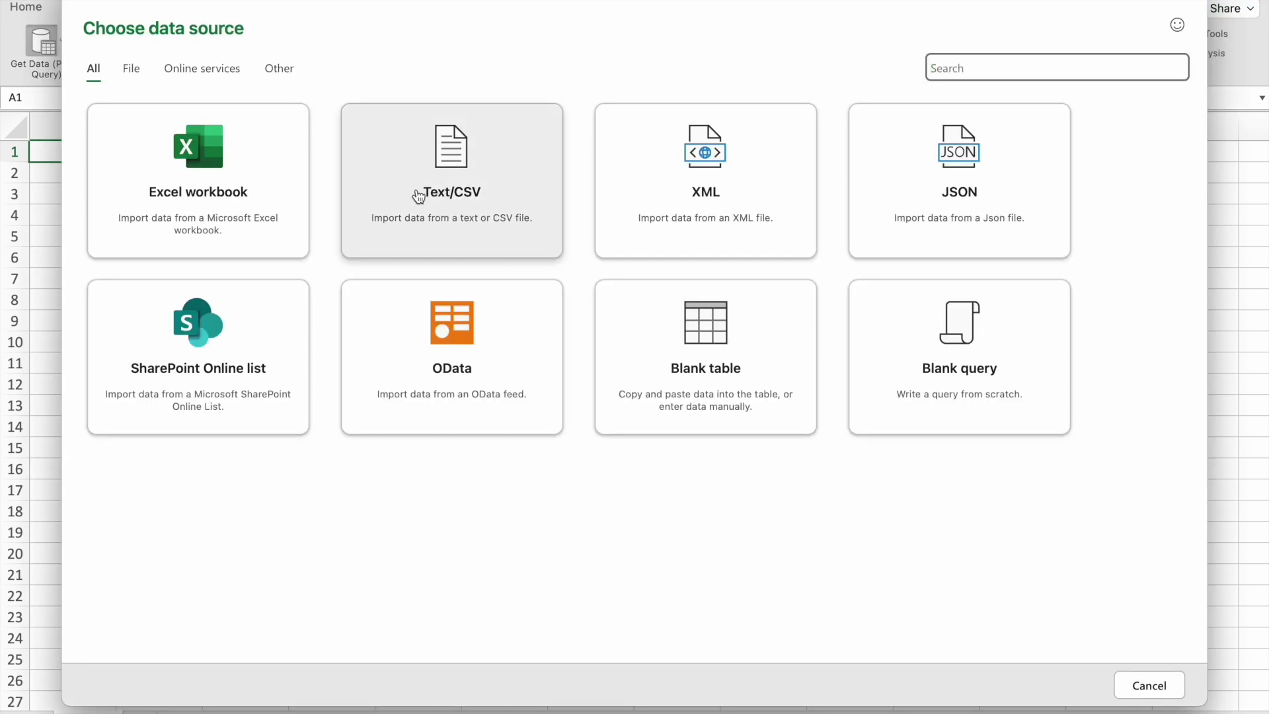
pyautogui.click(490, 205)
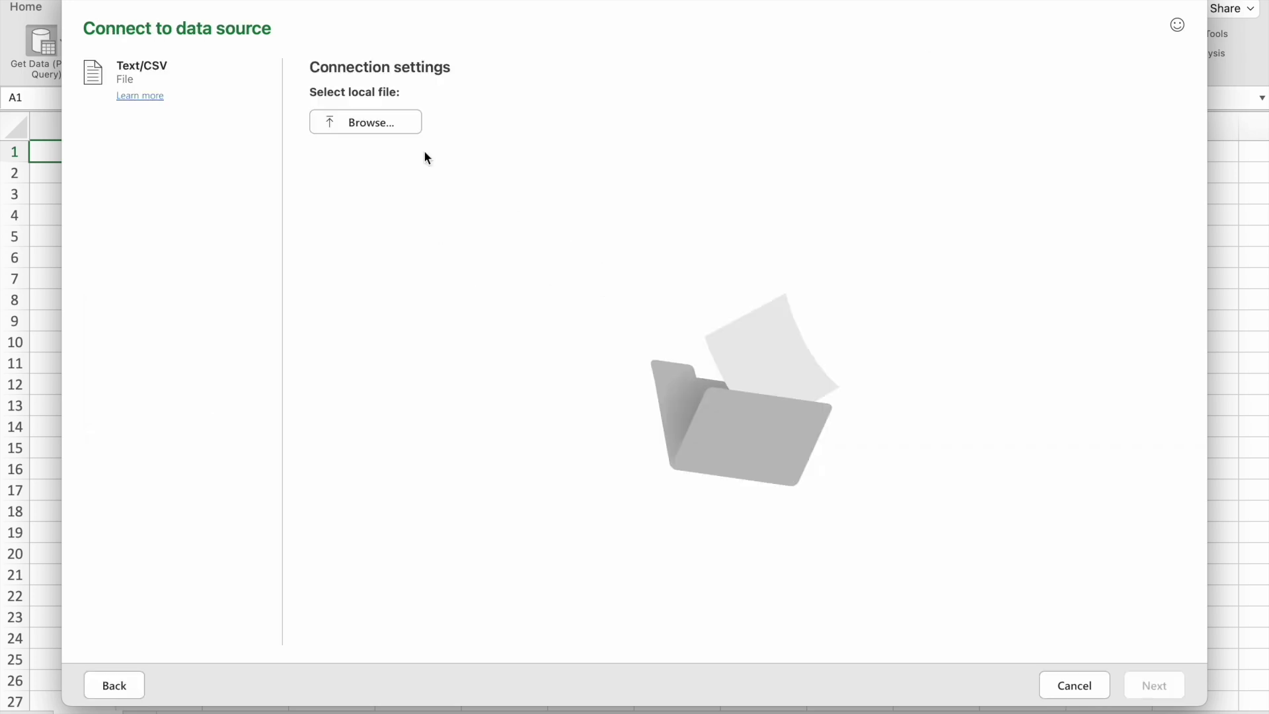
pyautogui.click(394, 124)
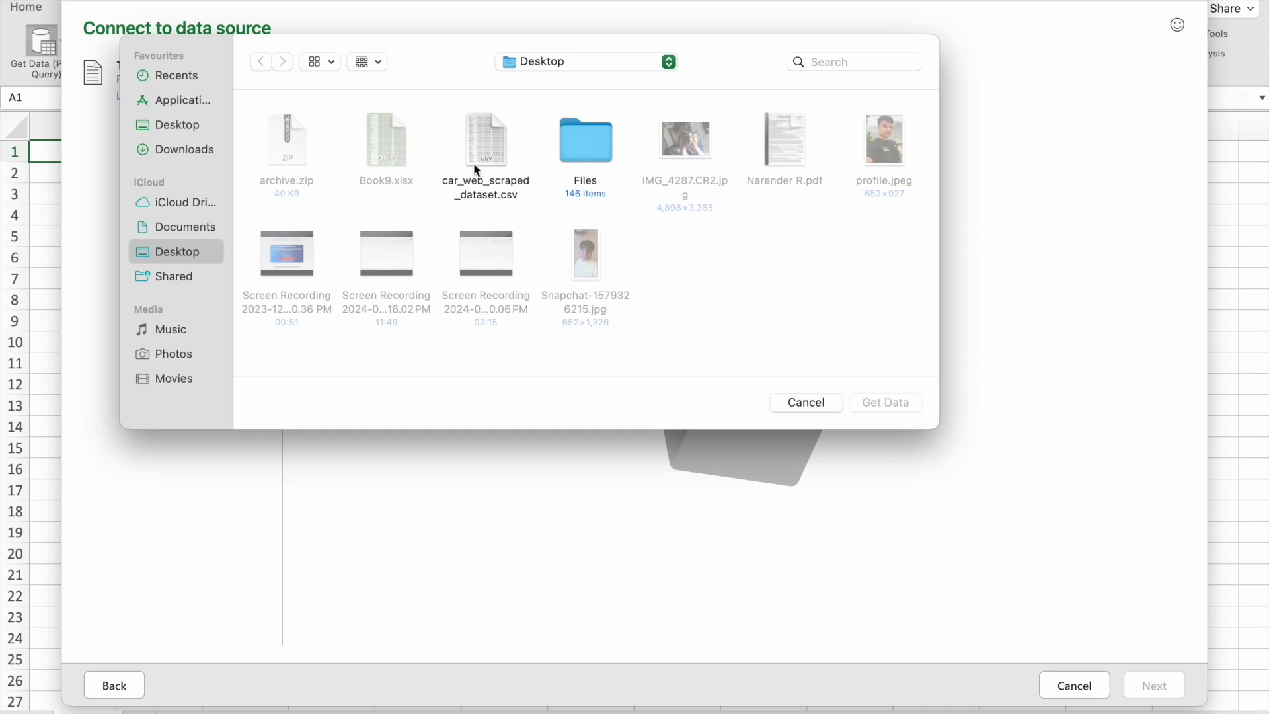
pyautogui.click(478, 161)
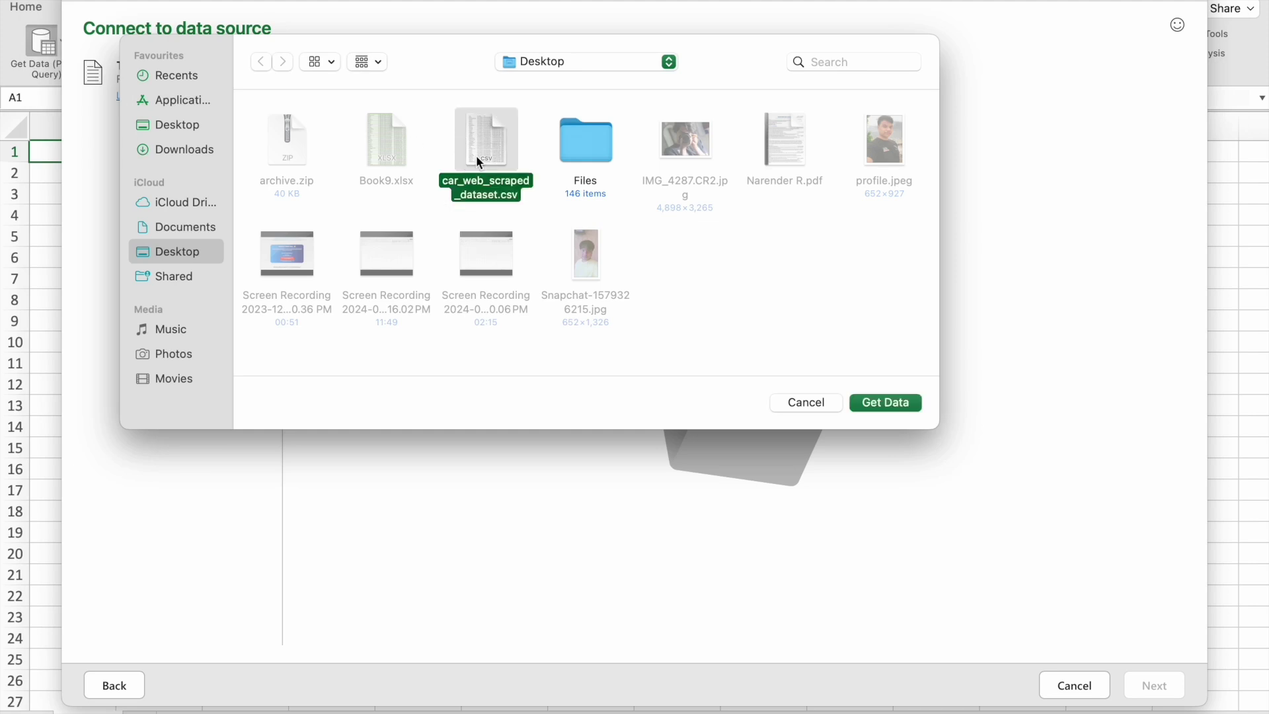
pyautogui.click(885, 403)
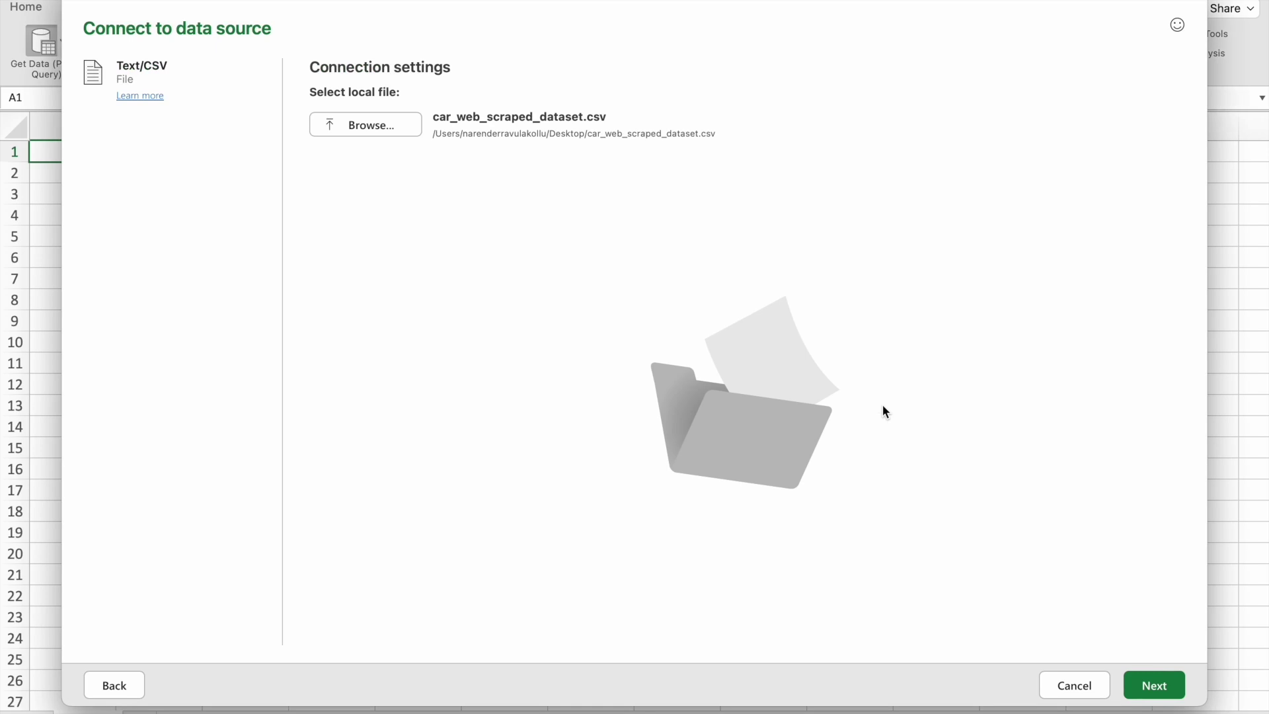
pyautogui.click(1164, 691)
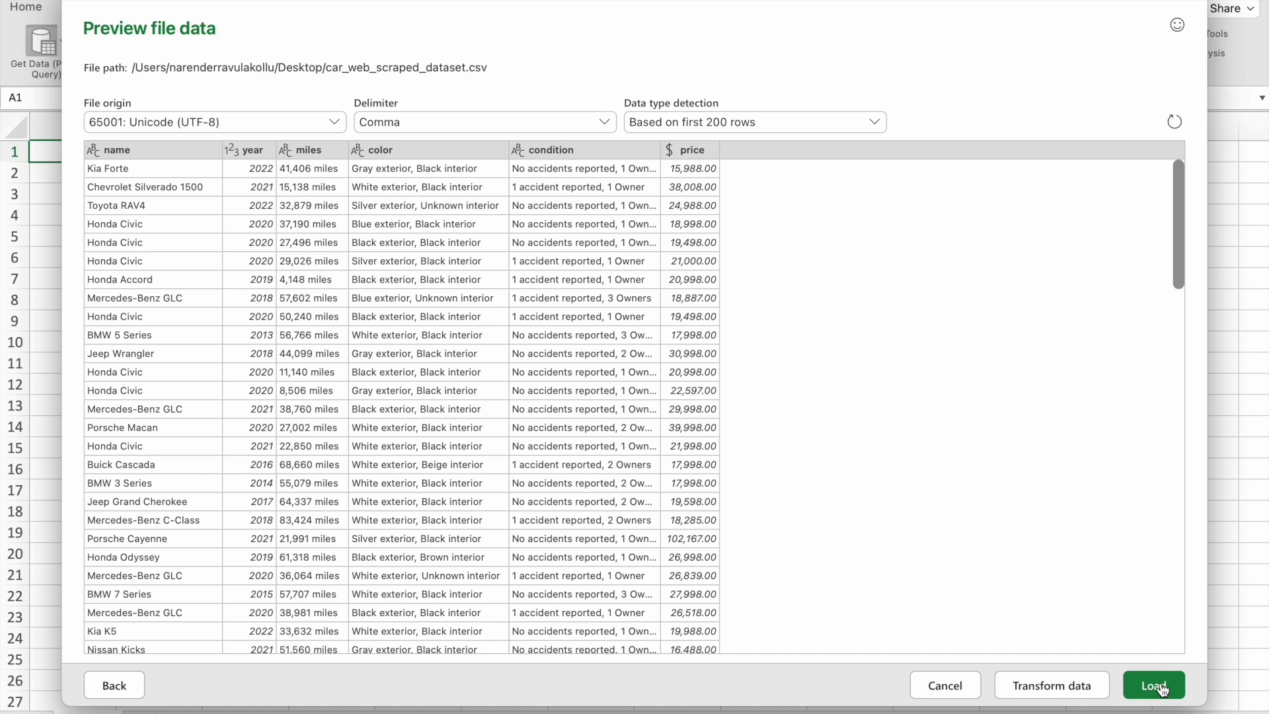
# Load the CSV into the sheet and select from E2 down to confirm data reaches row 2841.
pyautogui.click(1162, 689)
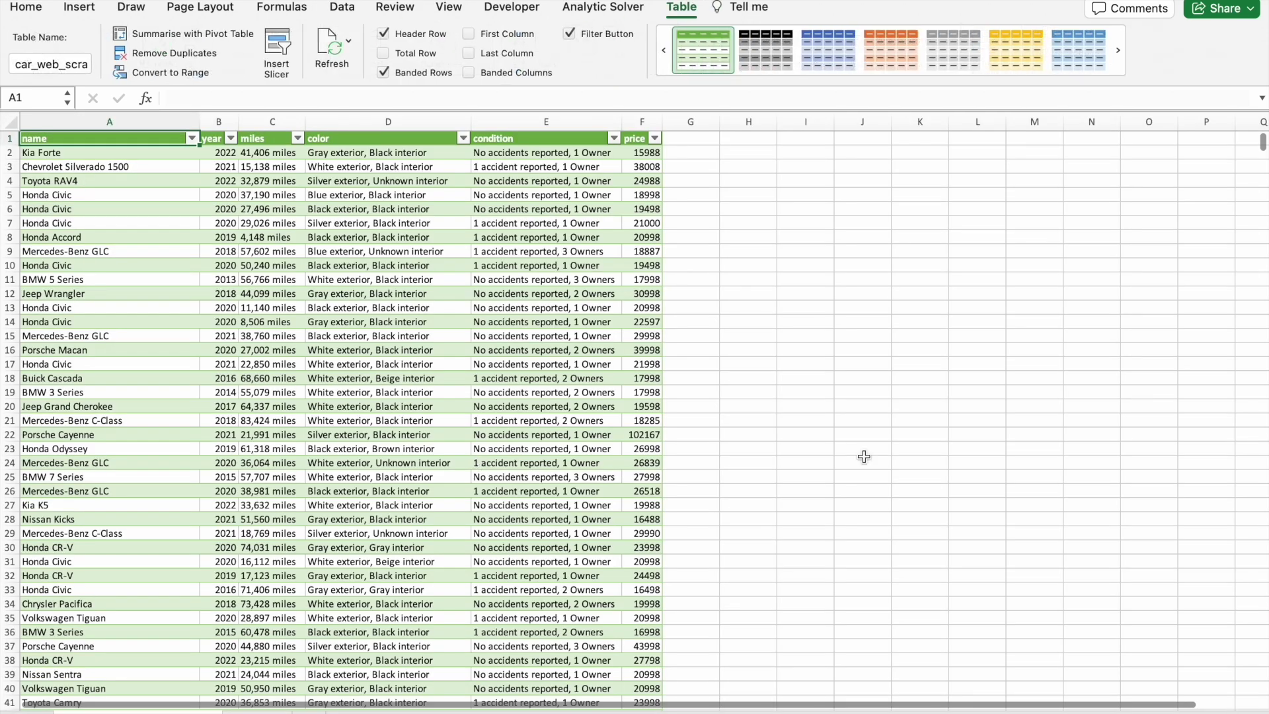
pyautogui.scroll(3, 634, 410)
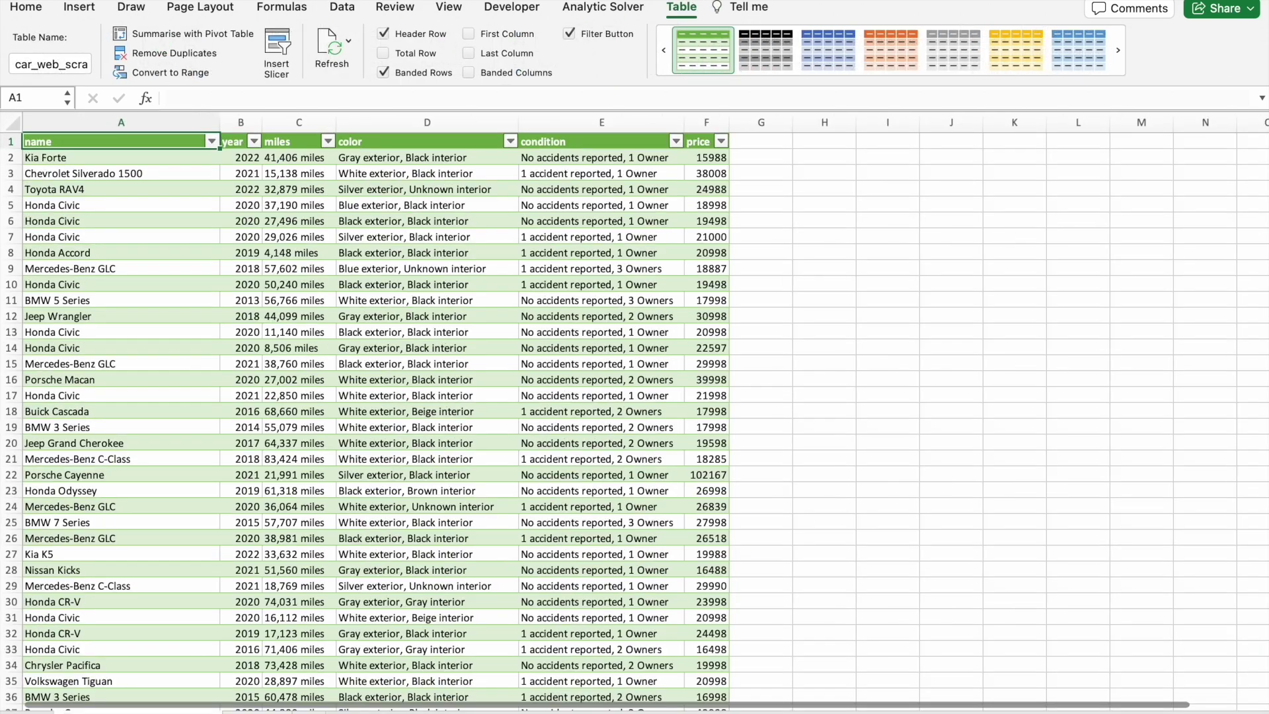
pyautogui.scroll(2, 634, 409)
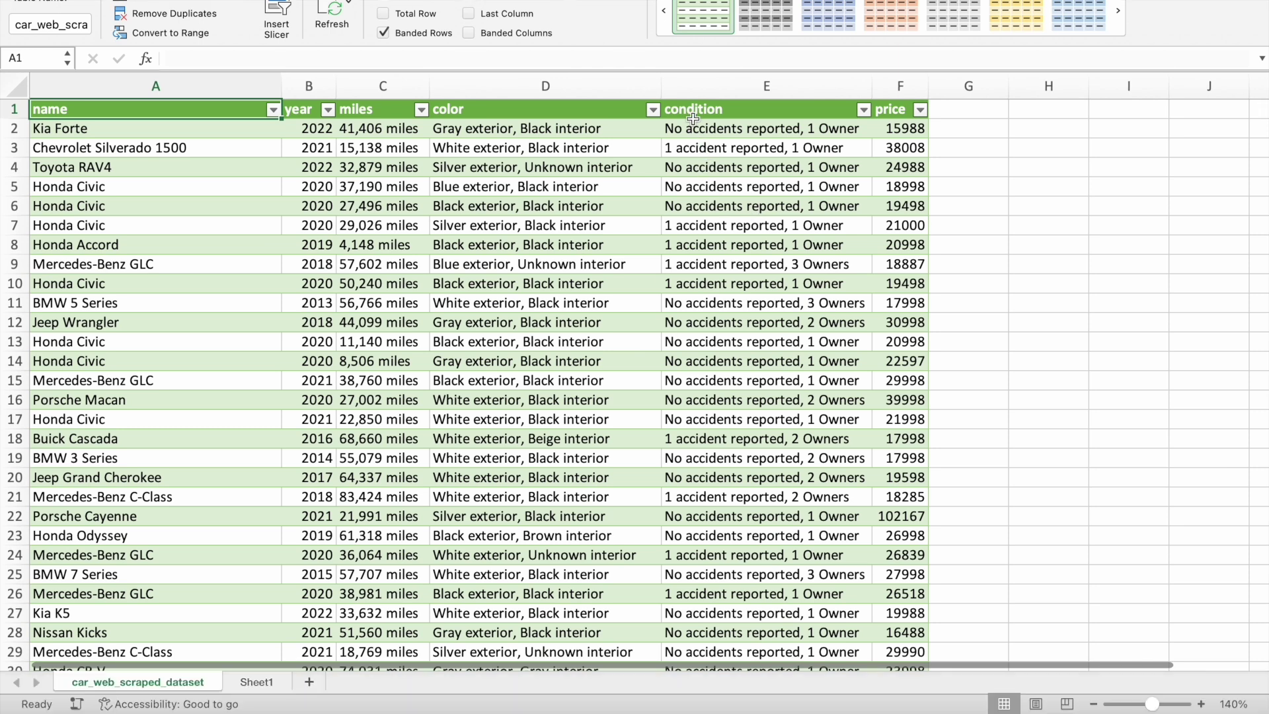
pyautogui.click(692, 129)
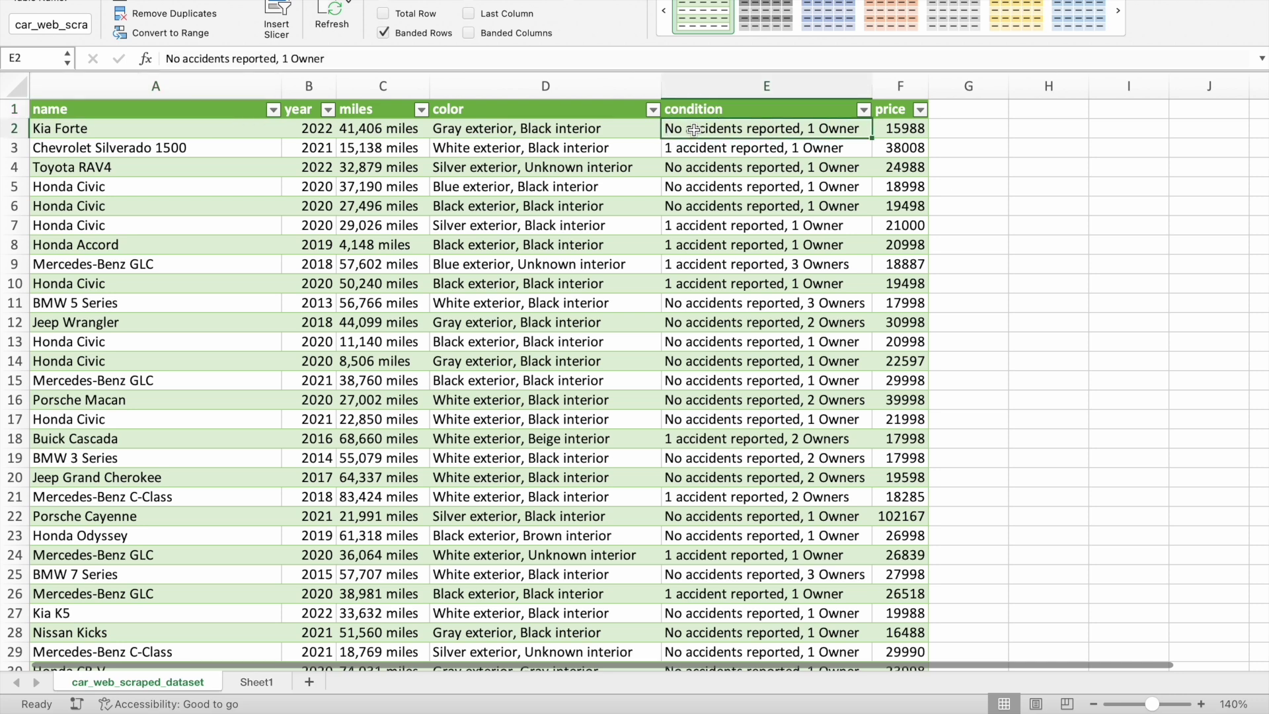
pyautogui.hotkey('ctrl', 'shift', 'Down')
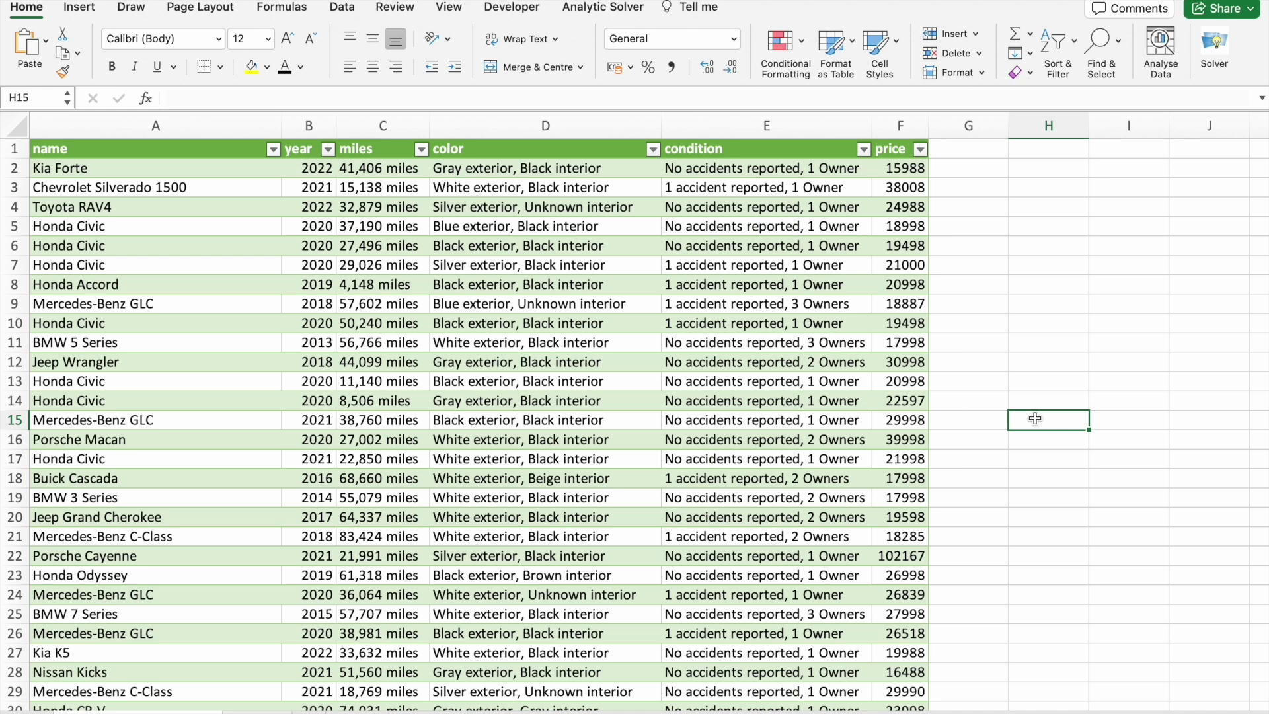
# Run Analyse Data on the car table and browse its insight cards, including price by year and condition.
pyautogui.click(1168, 53)
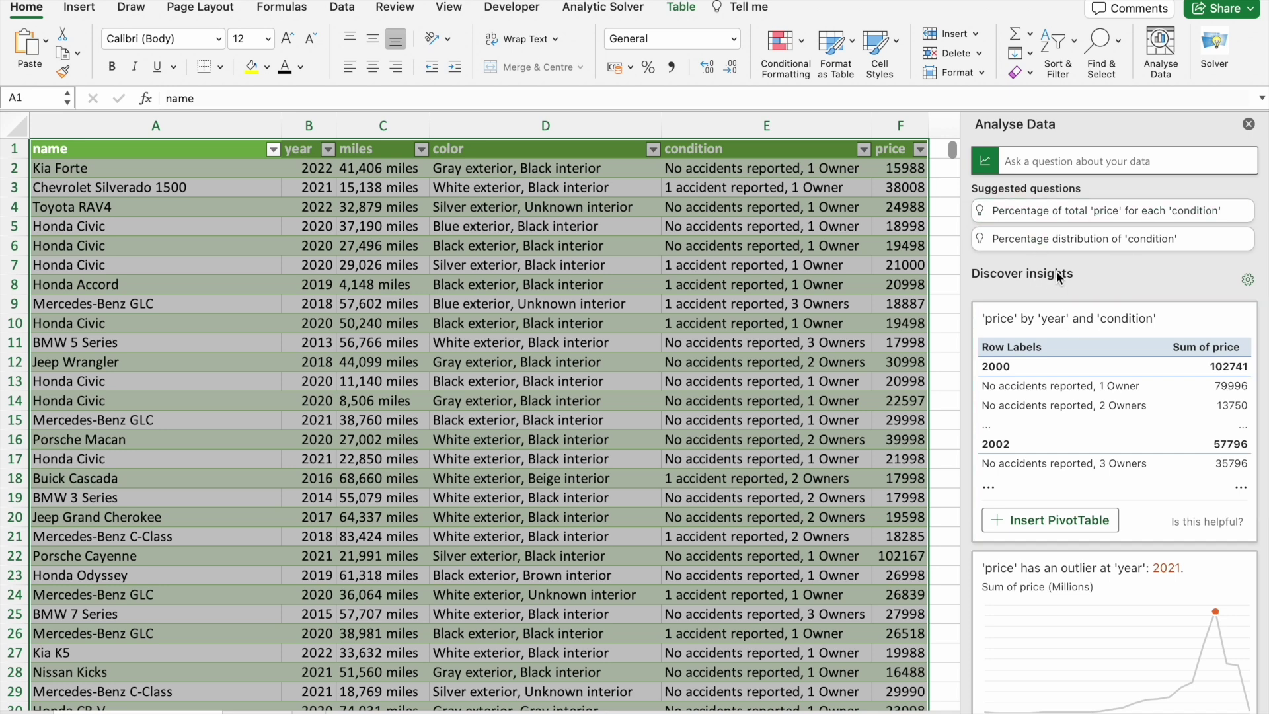
pyautogui.scroll(-10, 1072, 288)
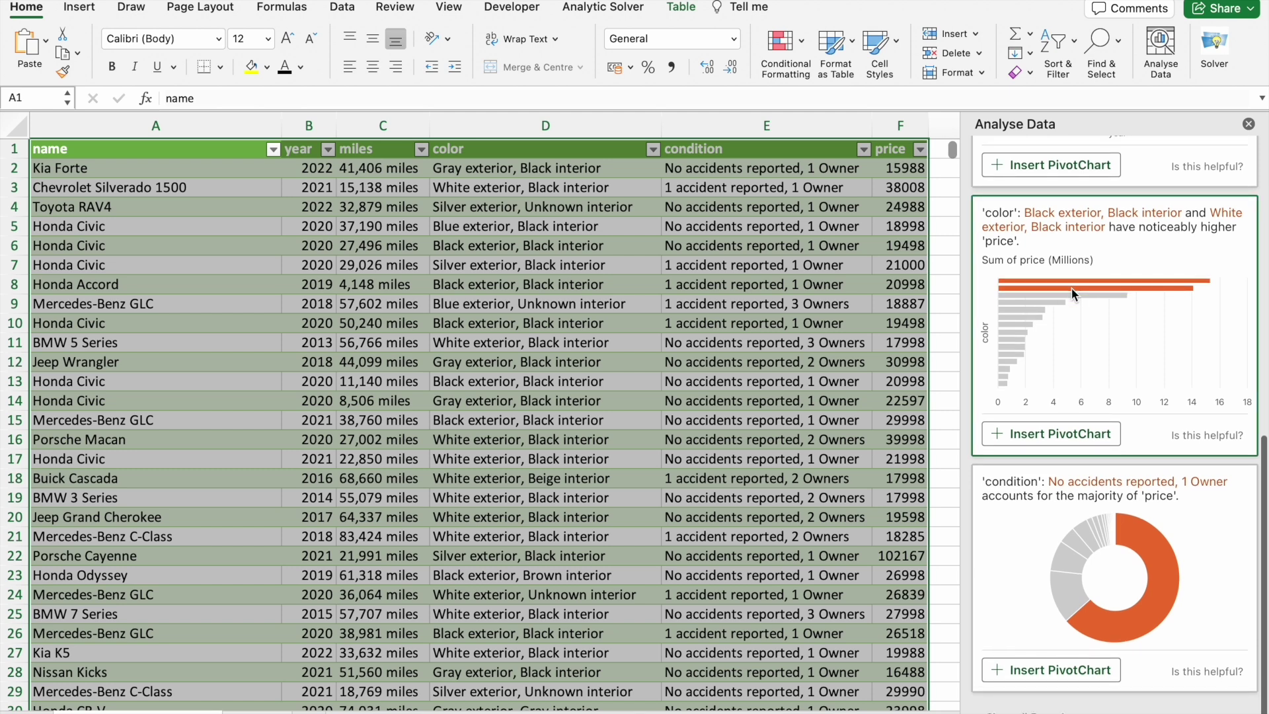
pyautogui.scroll(5, 1072, 287)
pyautogui.scroll(5, 1072, 288)
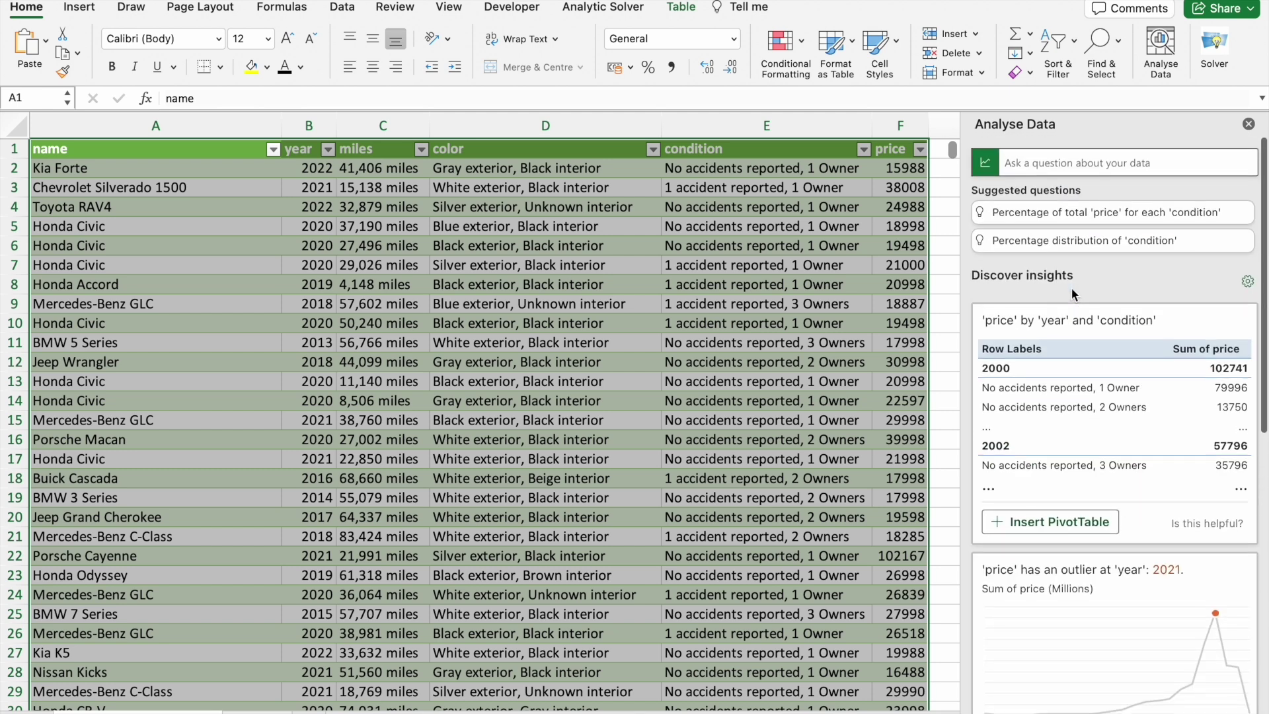
# Ask Analyse Data 'Most common car brands' and expand the 'Top 5 in name by cell count' result.
pyautogui.click(1072, 156)
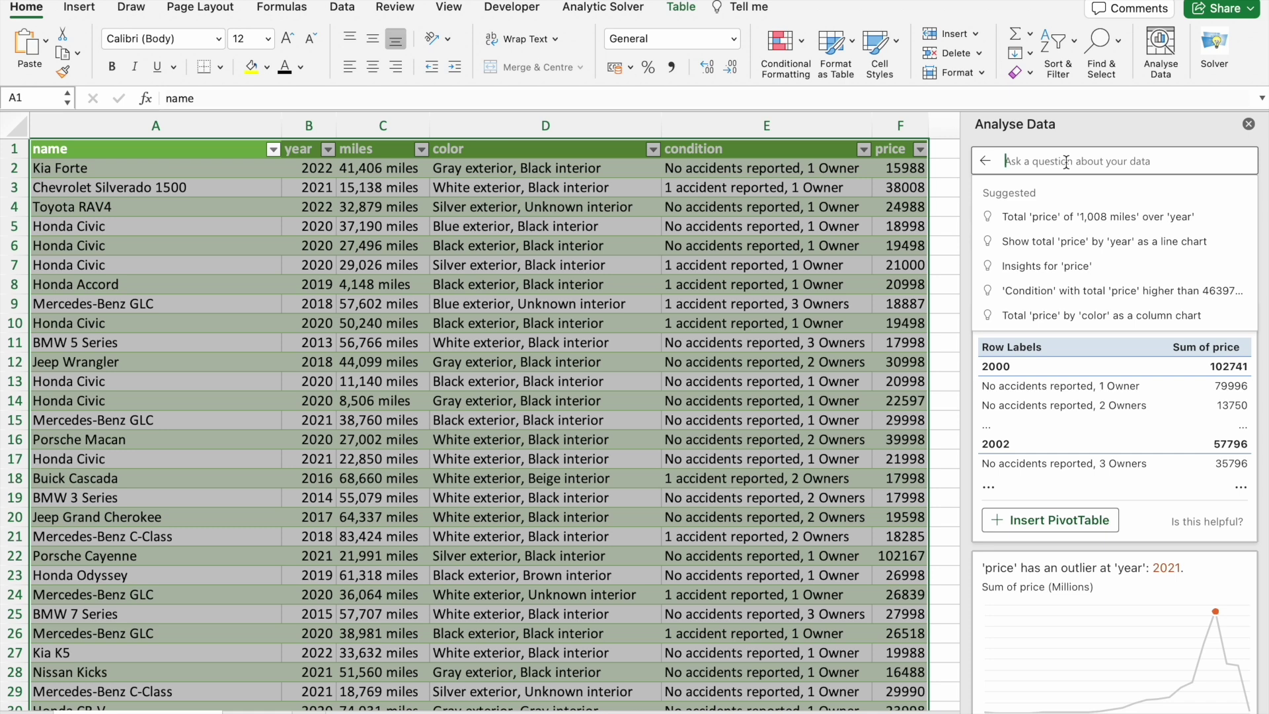
pyautogui.write('M')
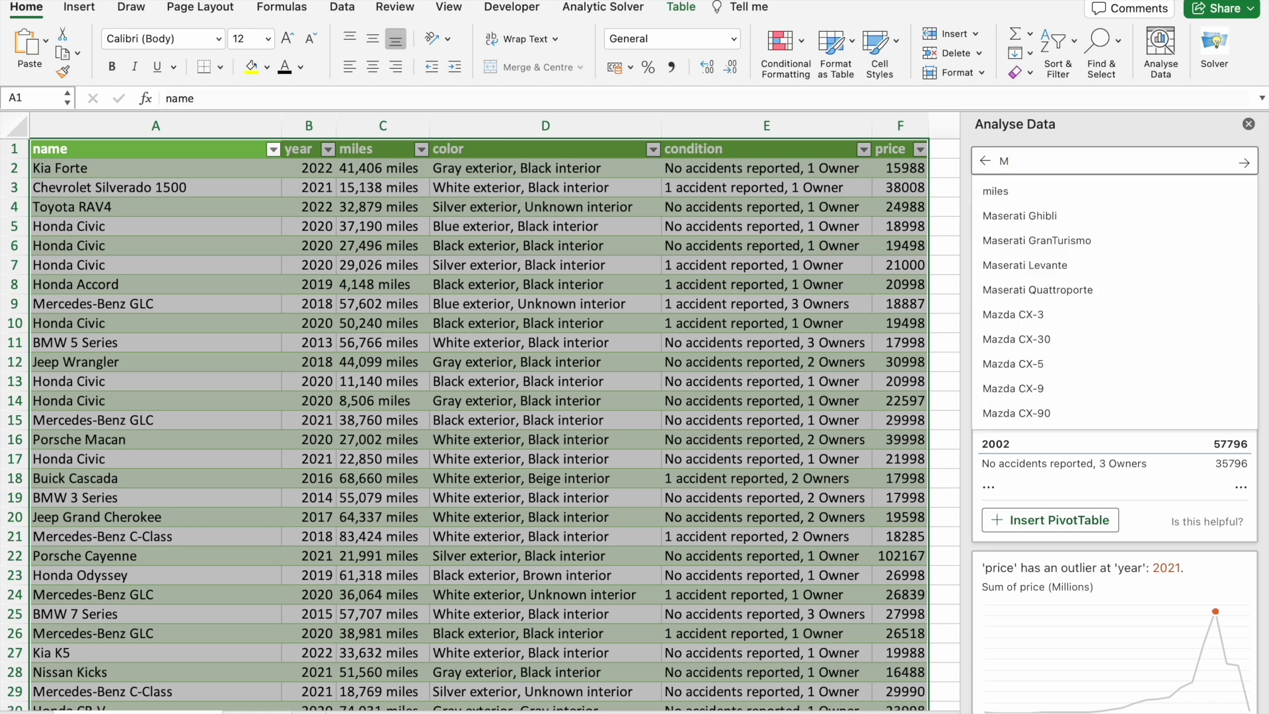
pyautogui.write('ost com')
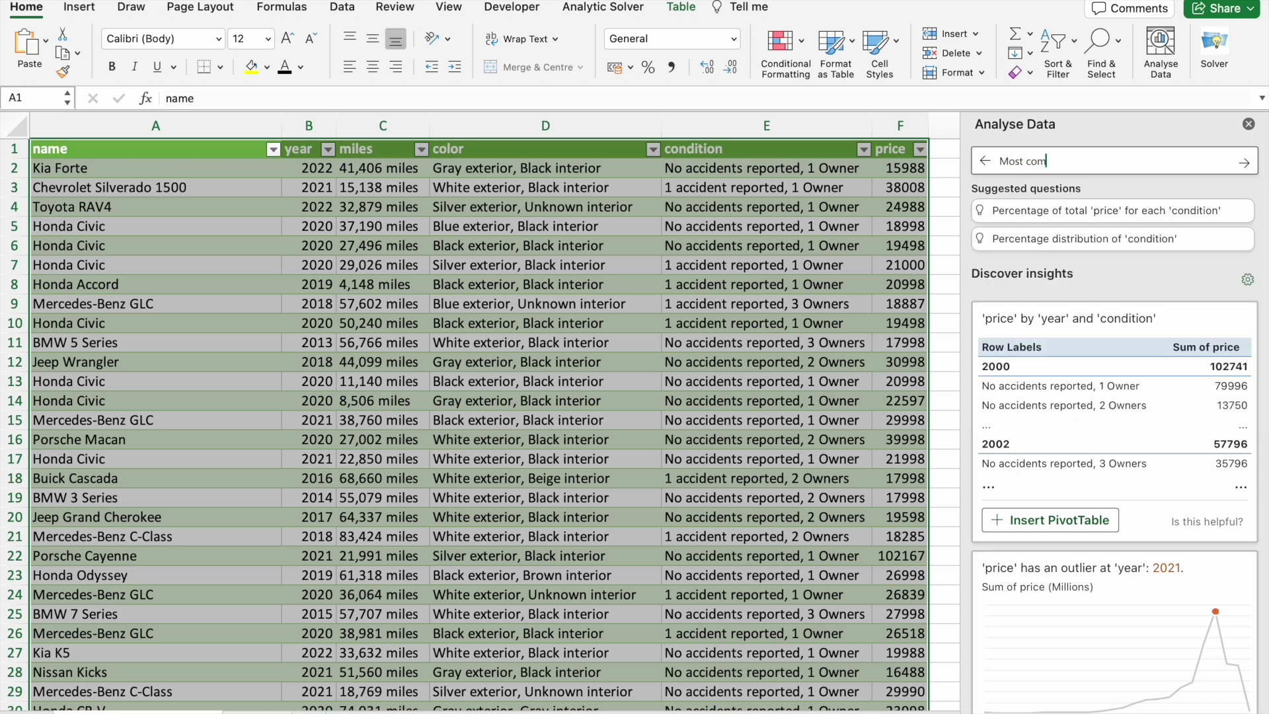
pyautogui.write('mon car brands')
pyautogui.press('Return')
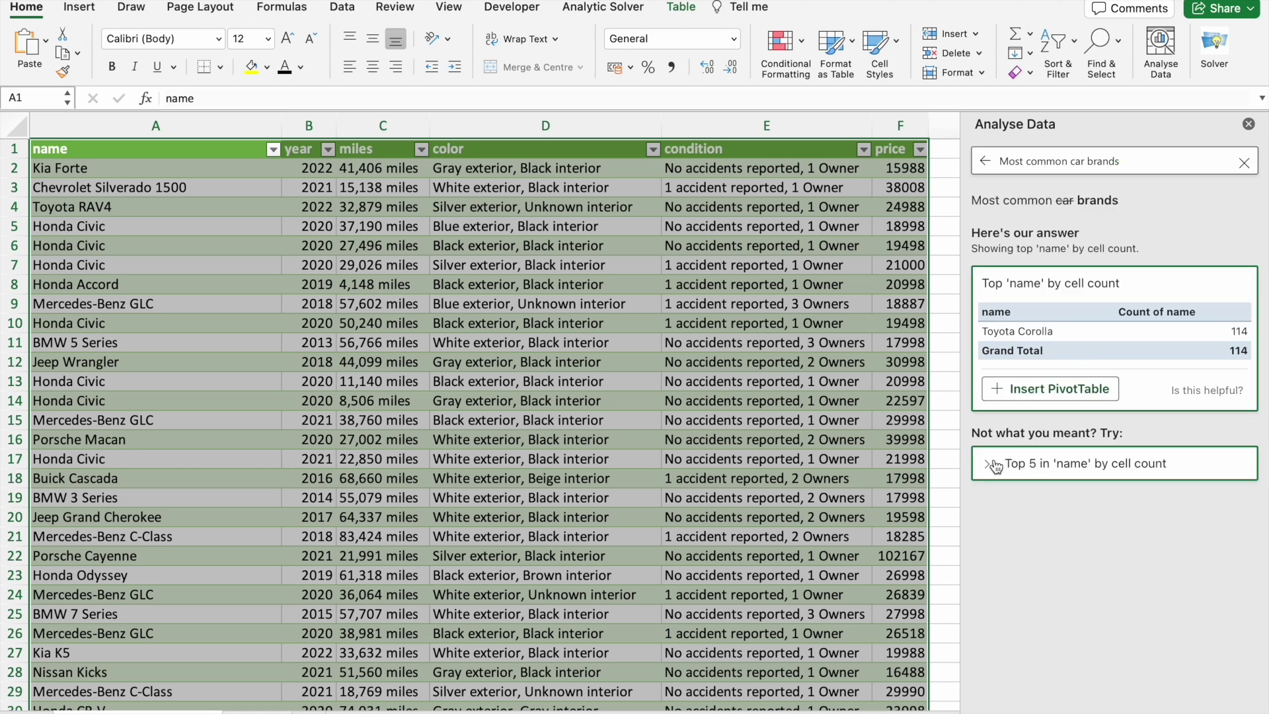
pyautogui.click(993, 466)
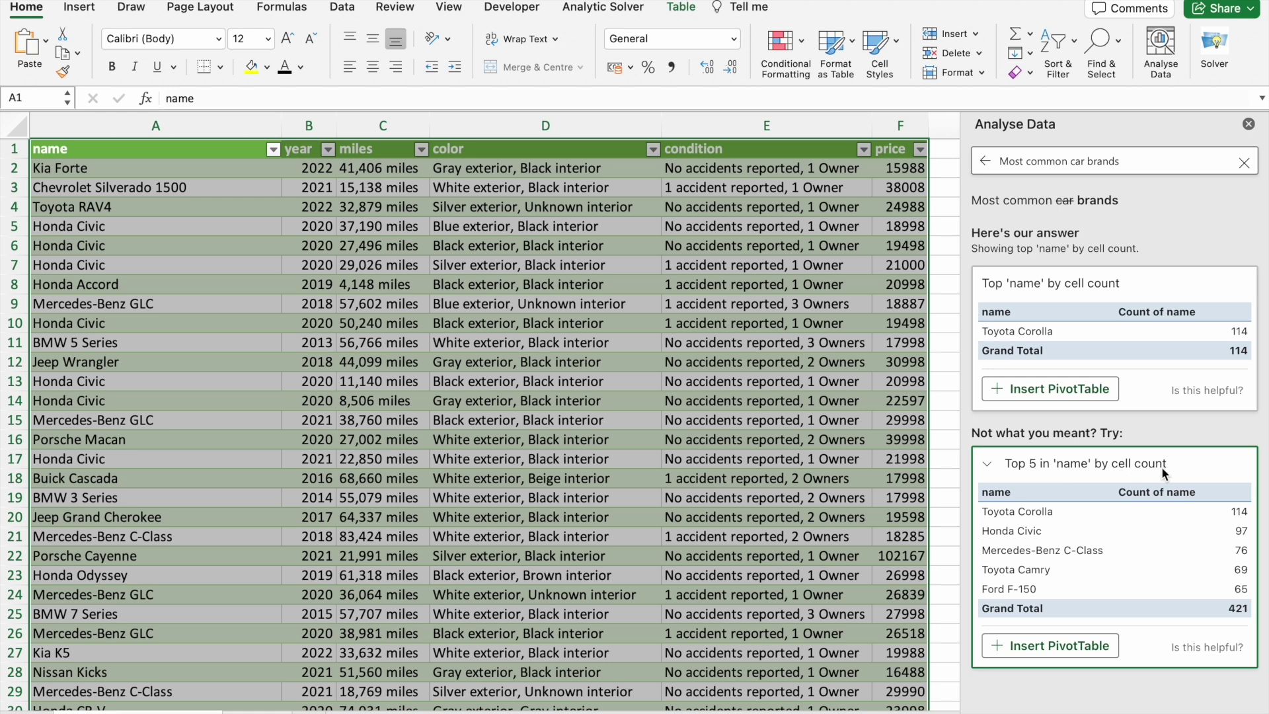
# Insert the top-5 brands PivotTable and review its entries, from Toyota Corolla 114 to Ford F-150.
pyautogui.click(1082, 646)
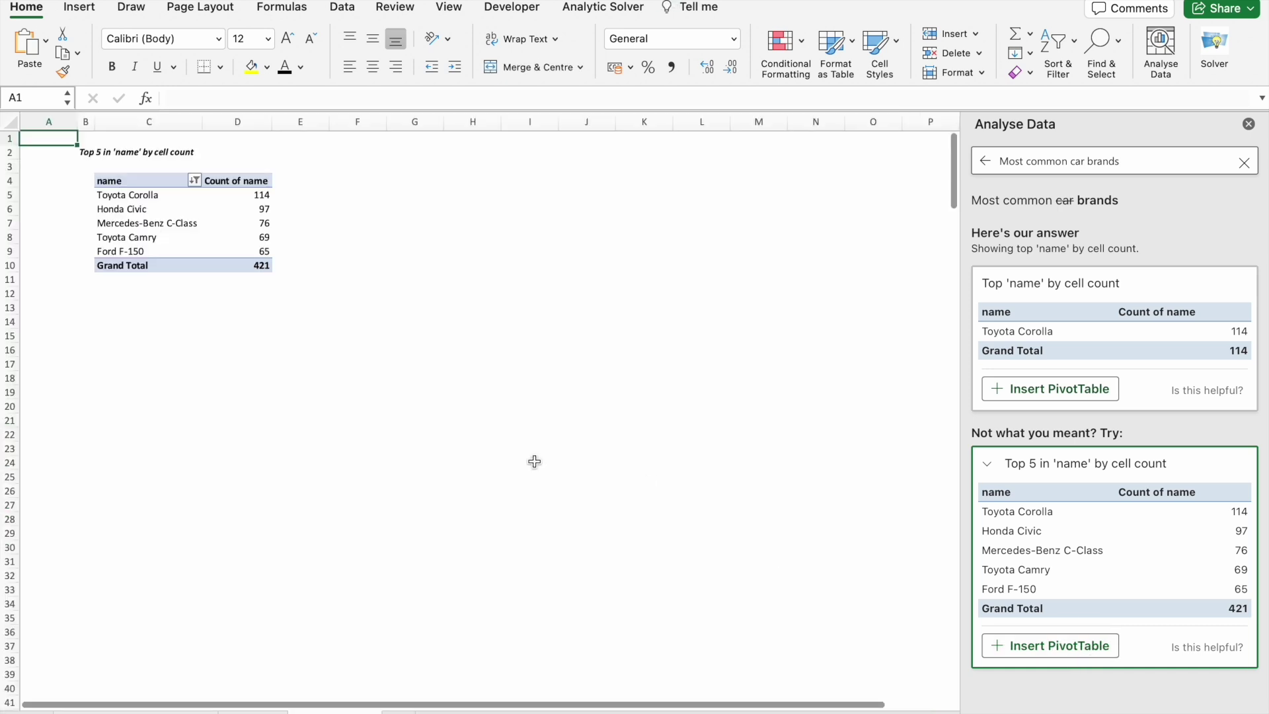
pyautogui.scroll(5, 355, 298)
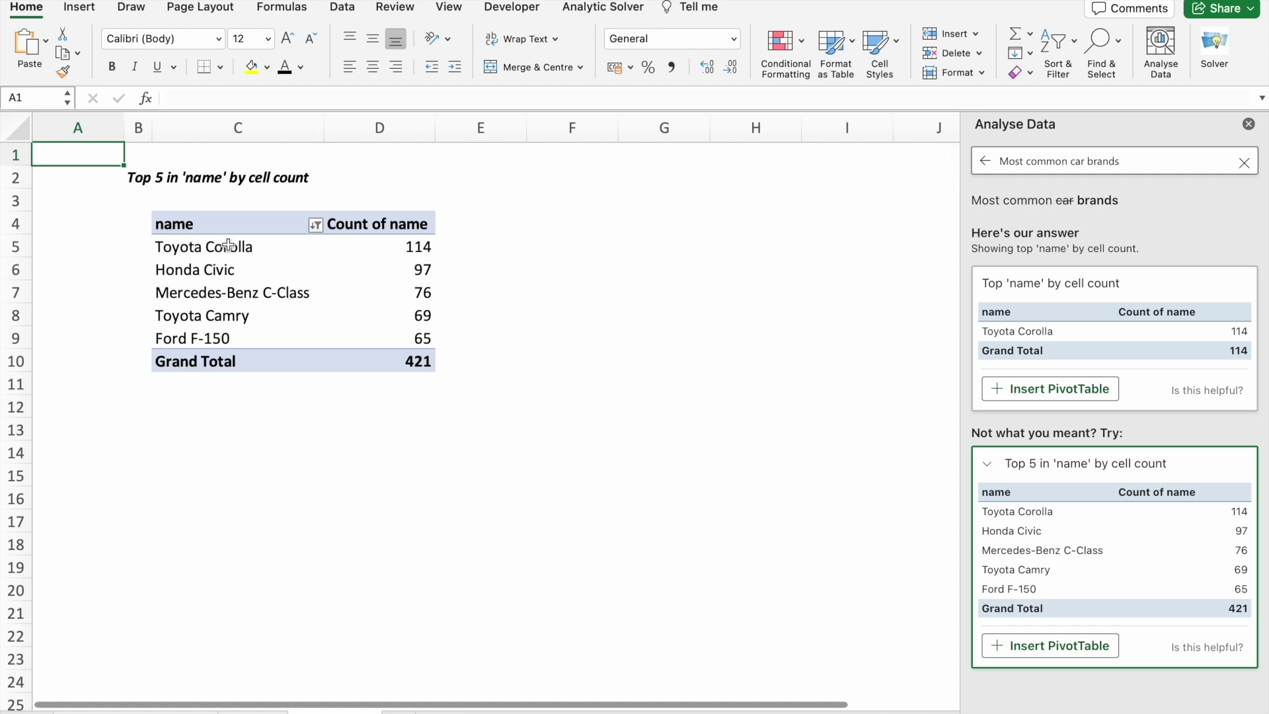
pyautogui.moveTo(228, 245); pyautogui.dragTo(243, 339)
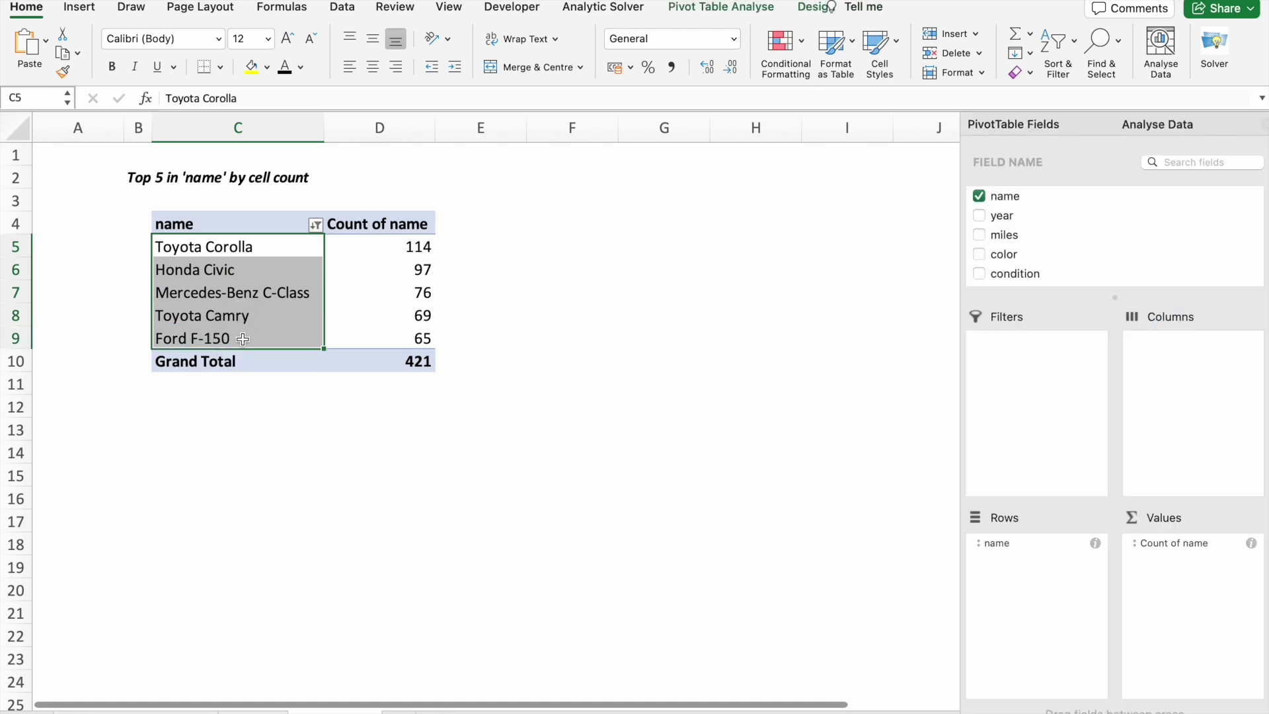
pyautogui.click(364, 253)
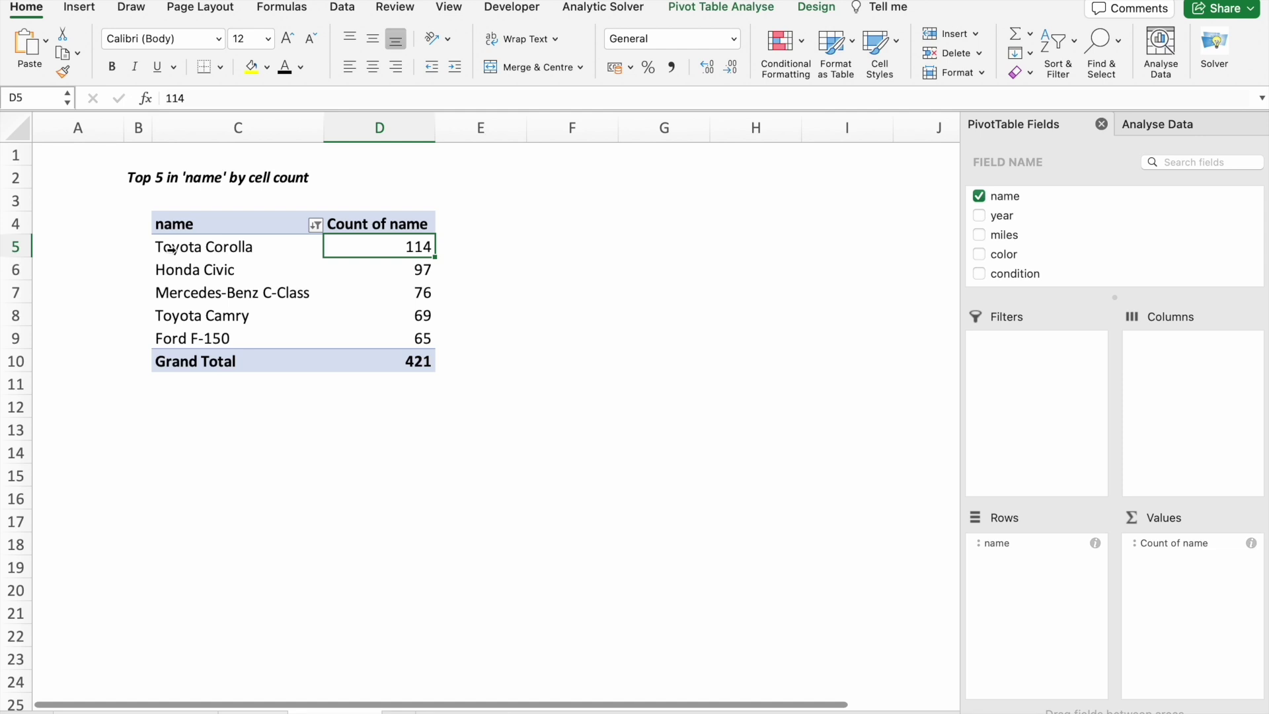
pyautogui.click(197, 277)
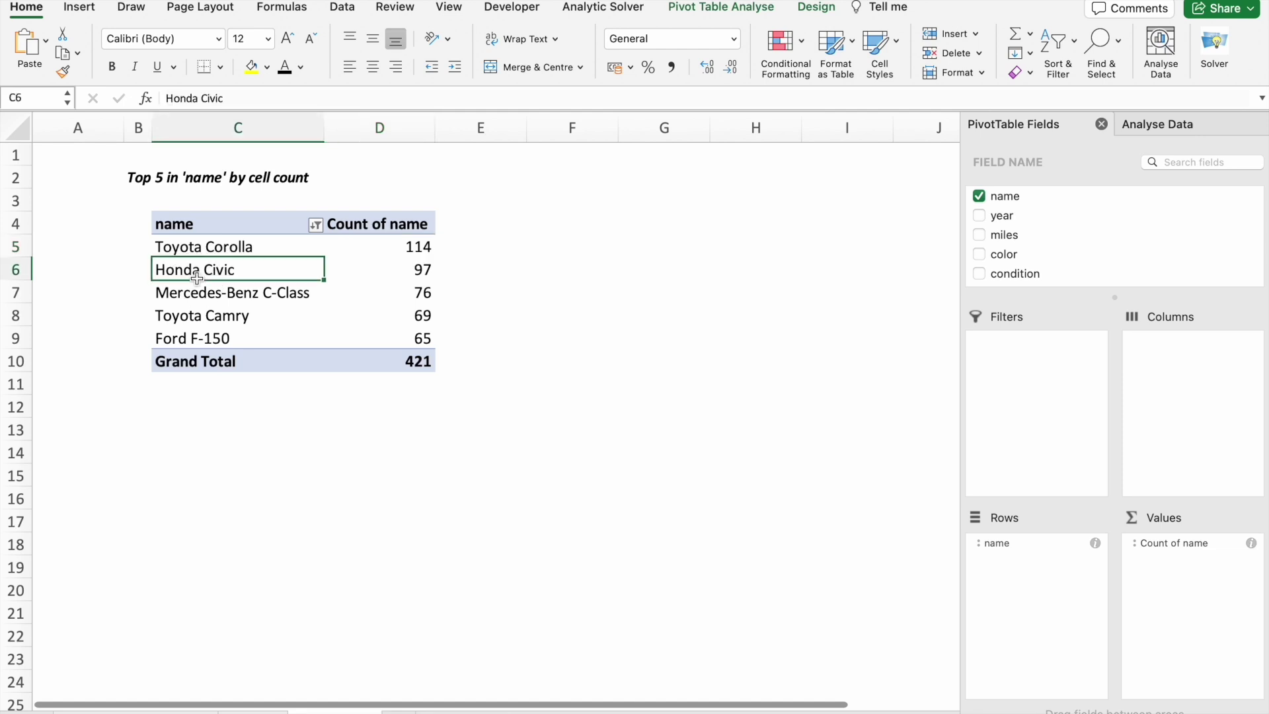
pyautogui.click(236, 295)
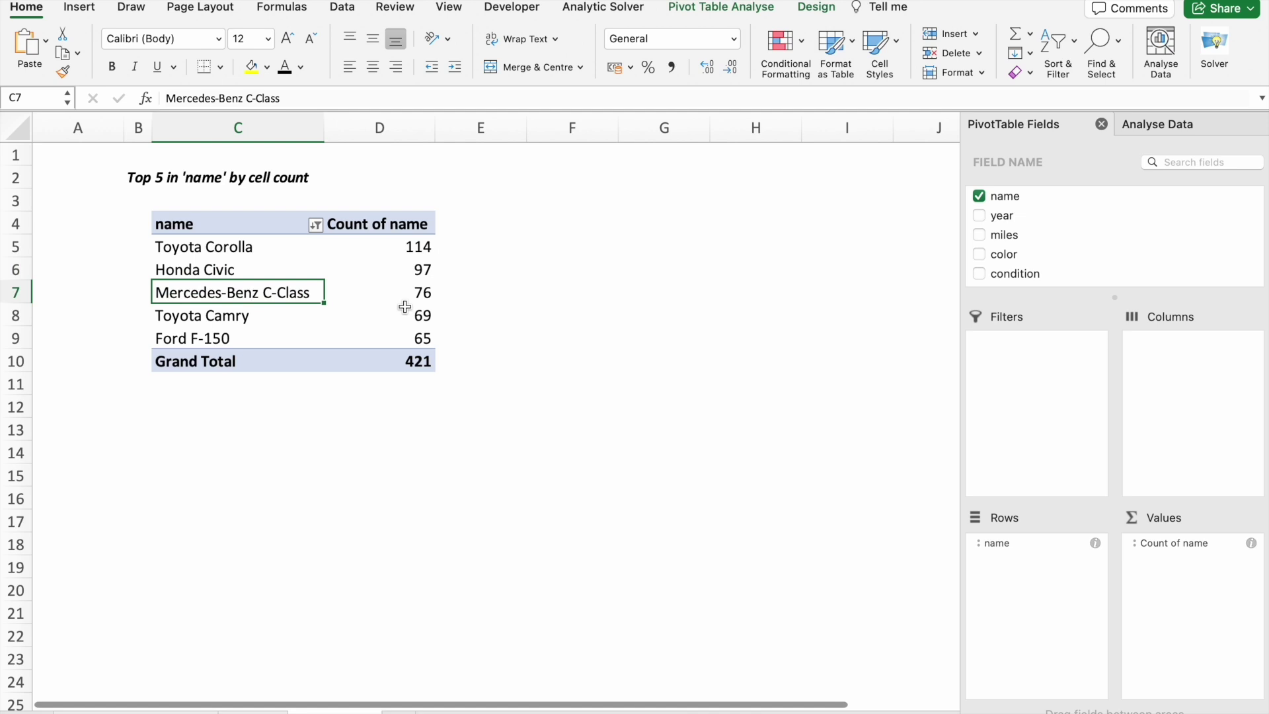
pyautogui.click(242, 316)
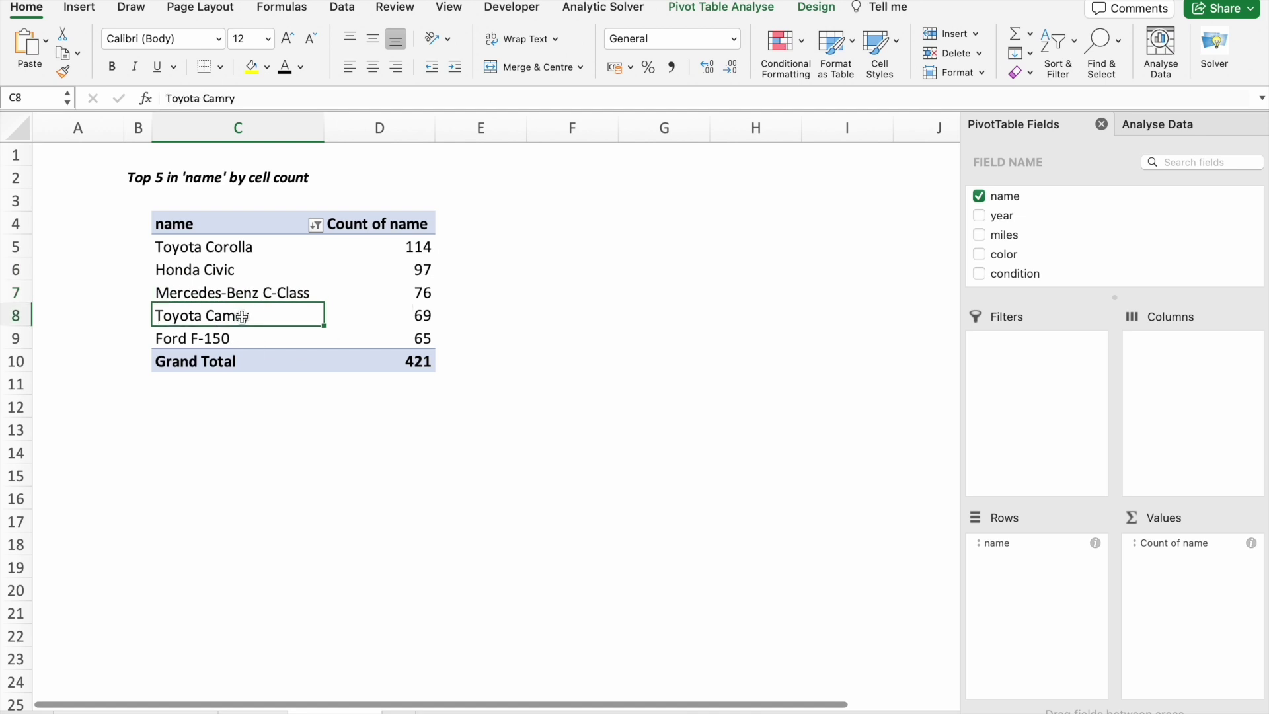
pyautogui.click(203, 340)
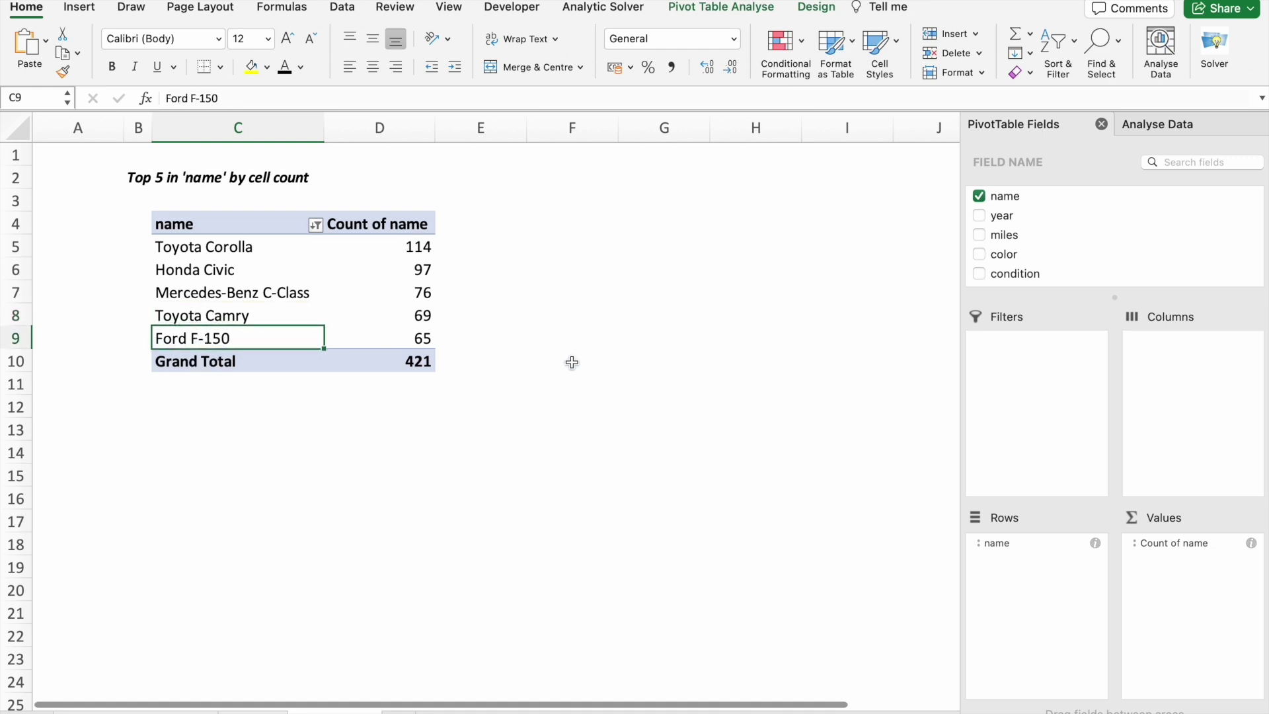
pyautogui.click(455, 256)
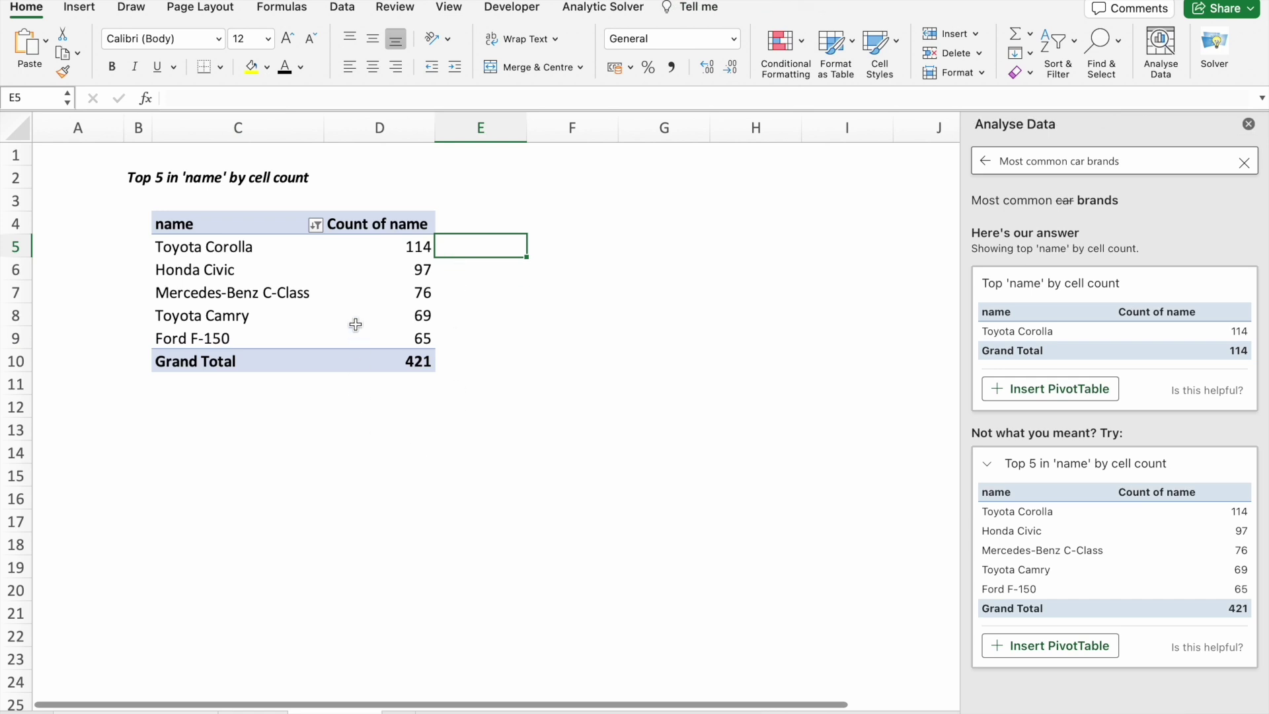
# Add a column PivotChart of the top five brands, moved below the pivot and enlarged.
pyautogui.click(295, 264)
pyautogui.click(326, 225)
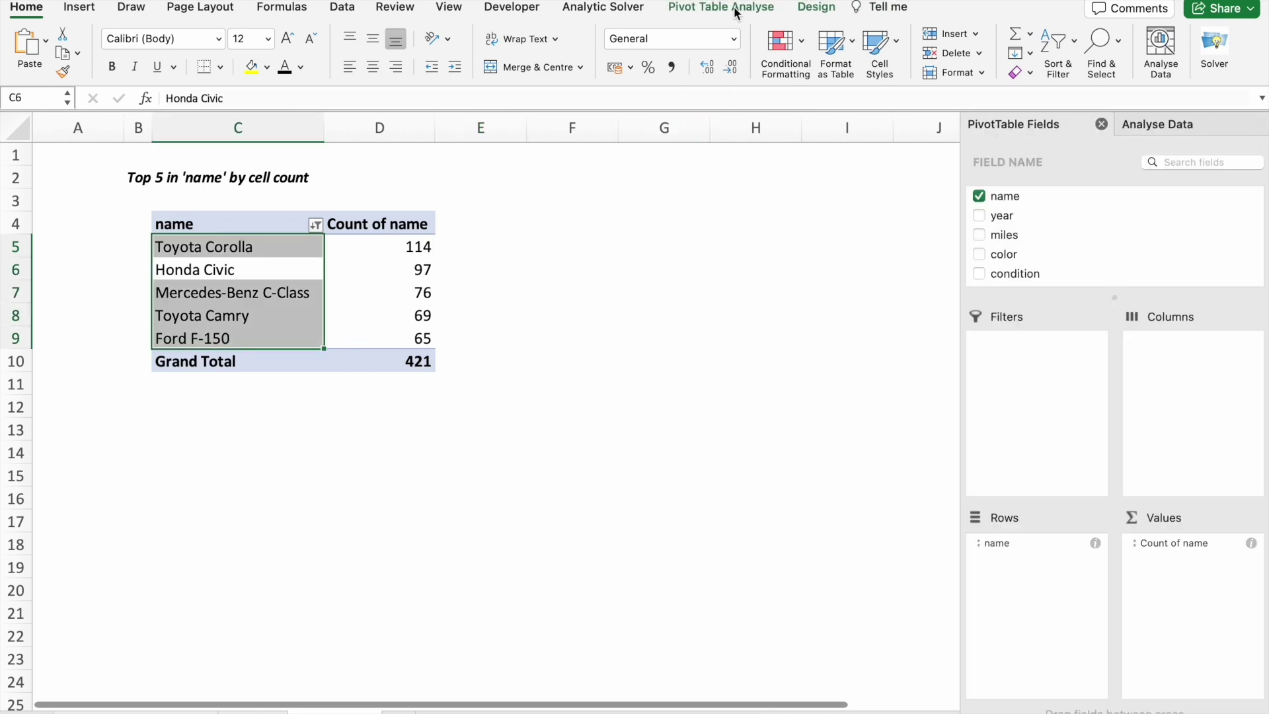
pyautogui.click(815, 12)
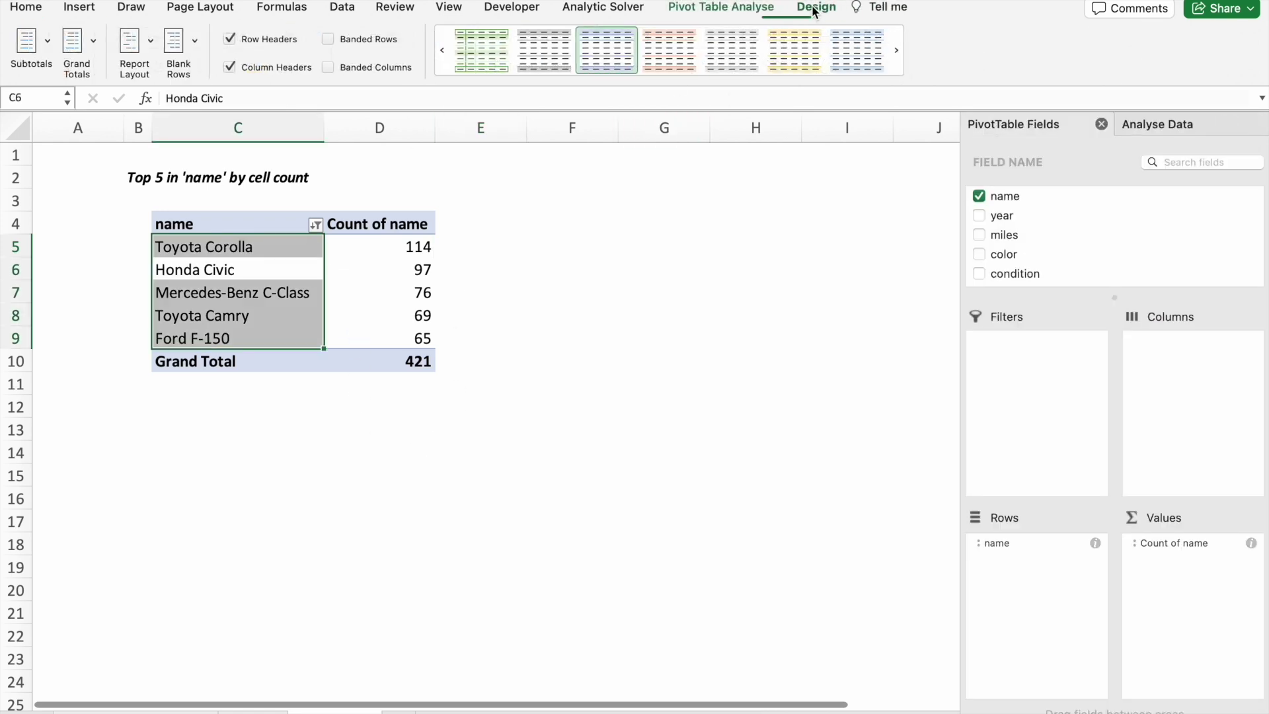
pyautogui.click(745, 12)
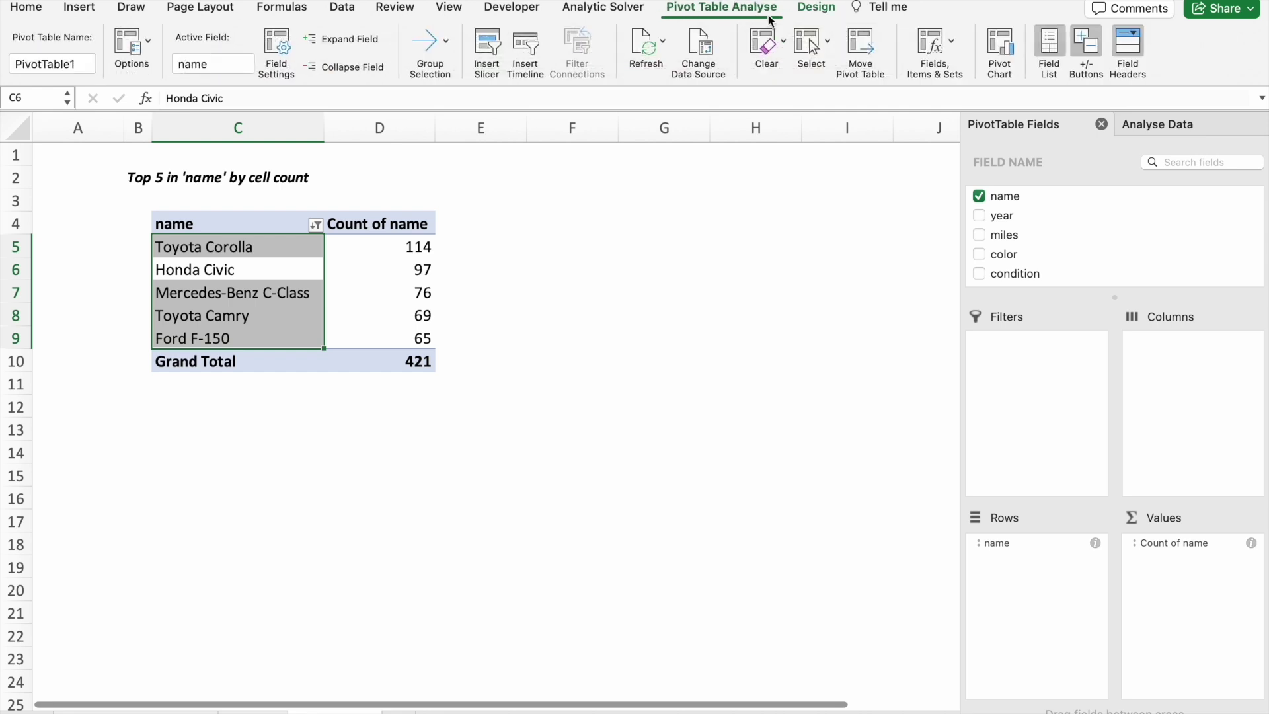
pyautogui.click(1004, 47)
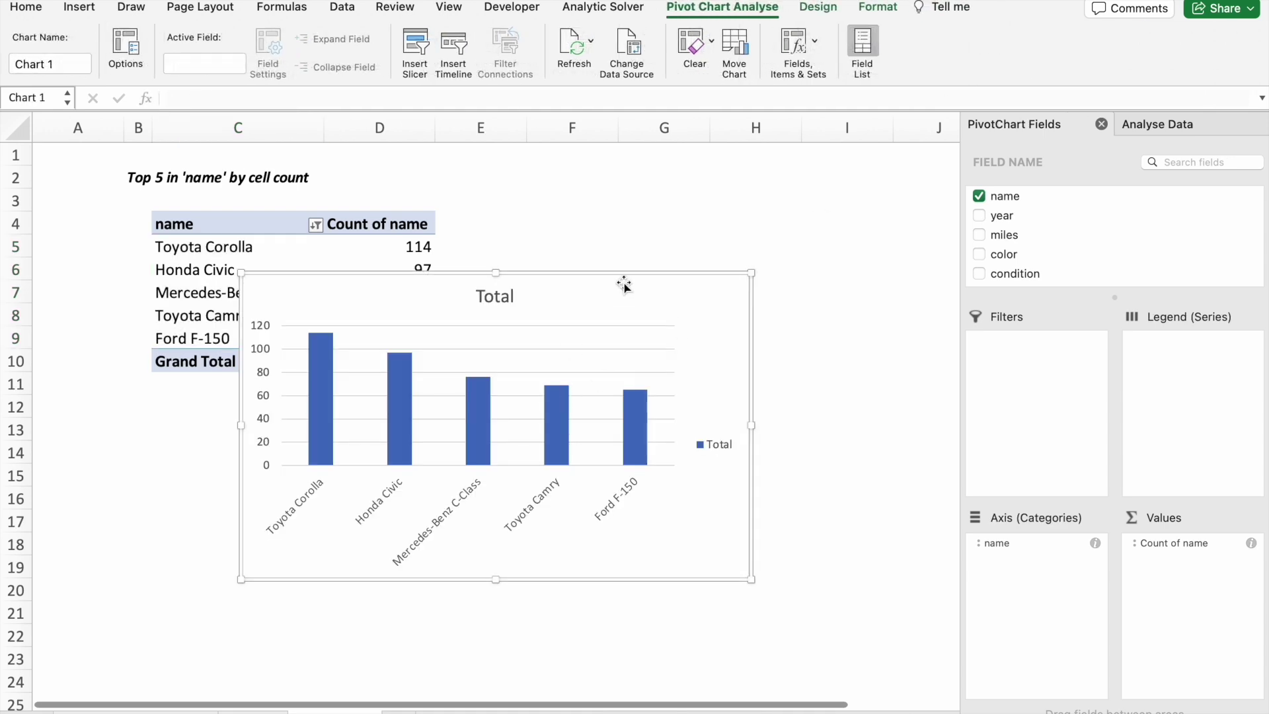
pyautogui.moveTo(626, 292); pyautogui.dragTo(532, 424)
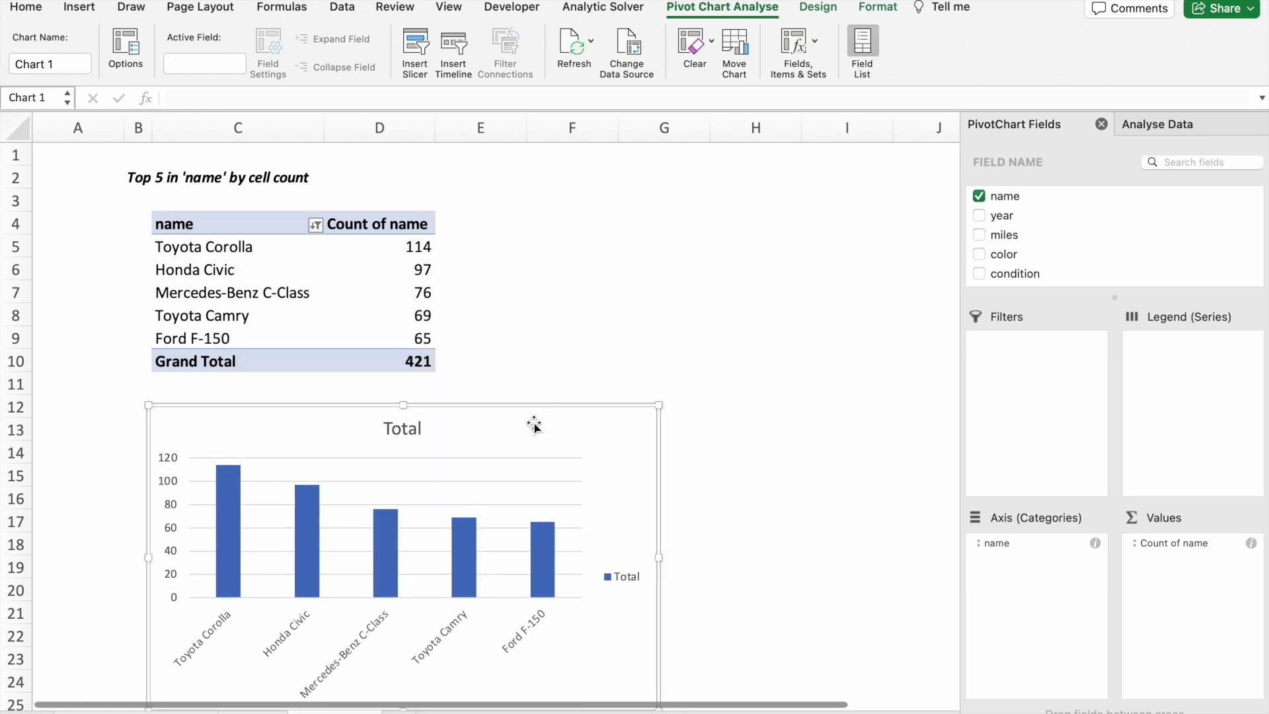
pyautogui.scroll(-1, 534, 398)
pyautogui.scroll(-6, 533, 398)
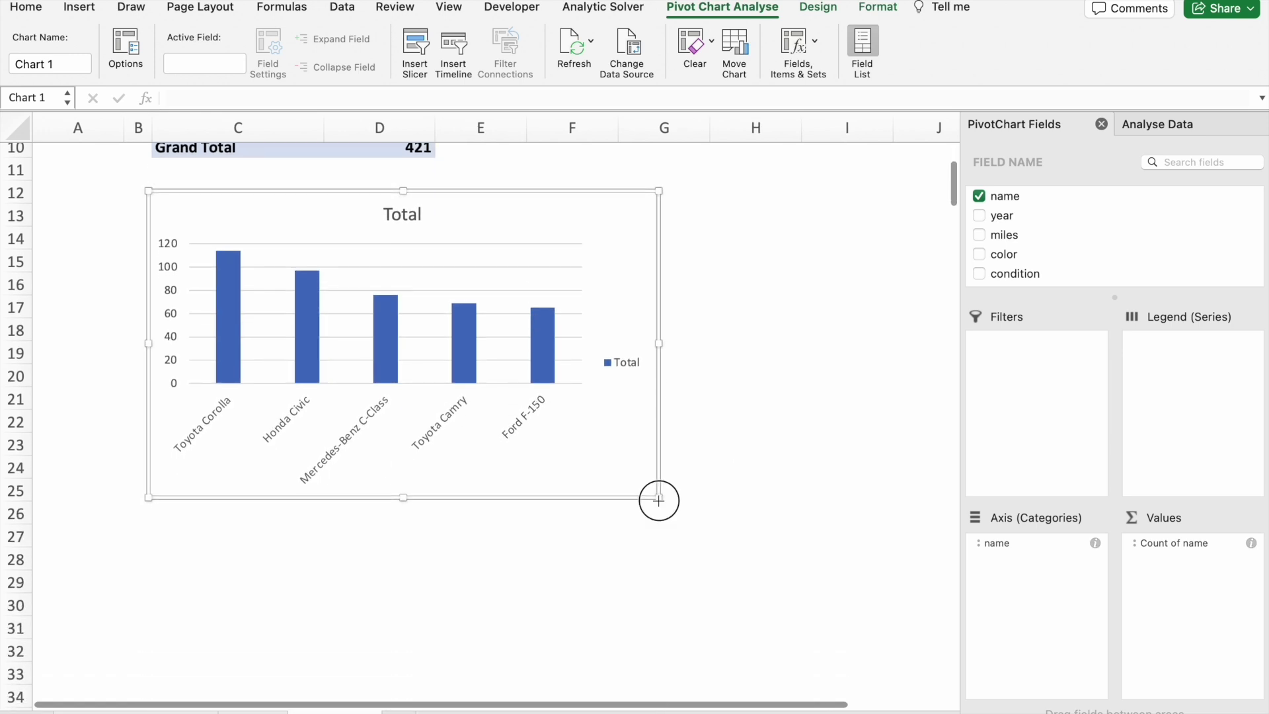
pyautogui.moveTo(658, 498); pyautogui.dragTo(799, 565)
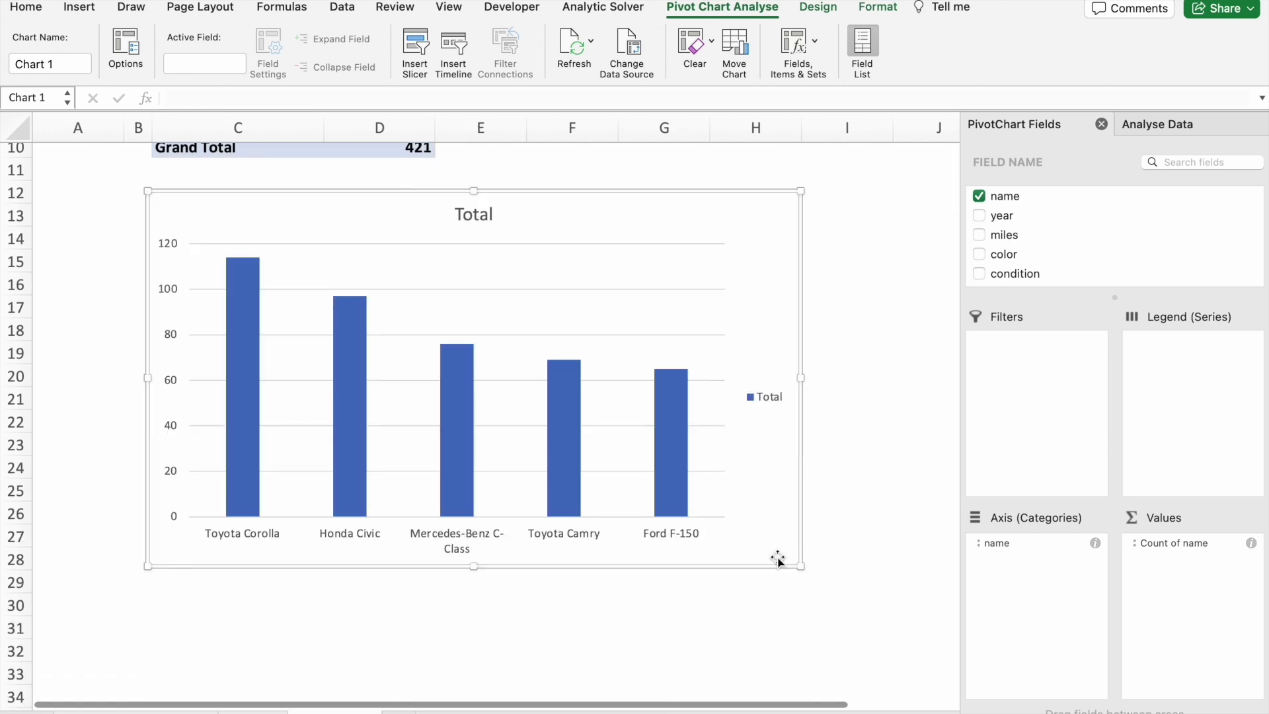
# Retitle the chart 'Most Common Car Brands'.
pyautogui.click(470, 216)
pyautogui.doubleClick(470, 216)
pyautogui.doubleClick(477, 216)
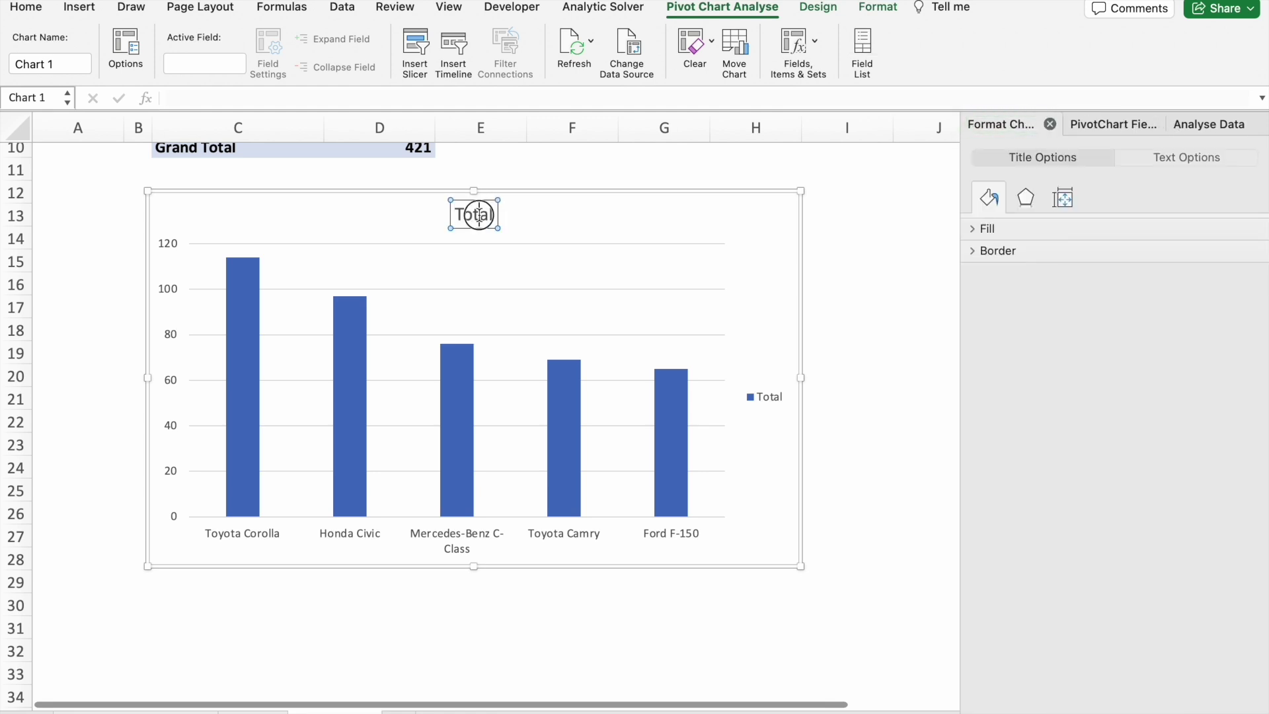
pyautogui.write('Most')
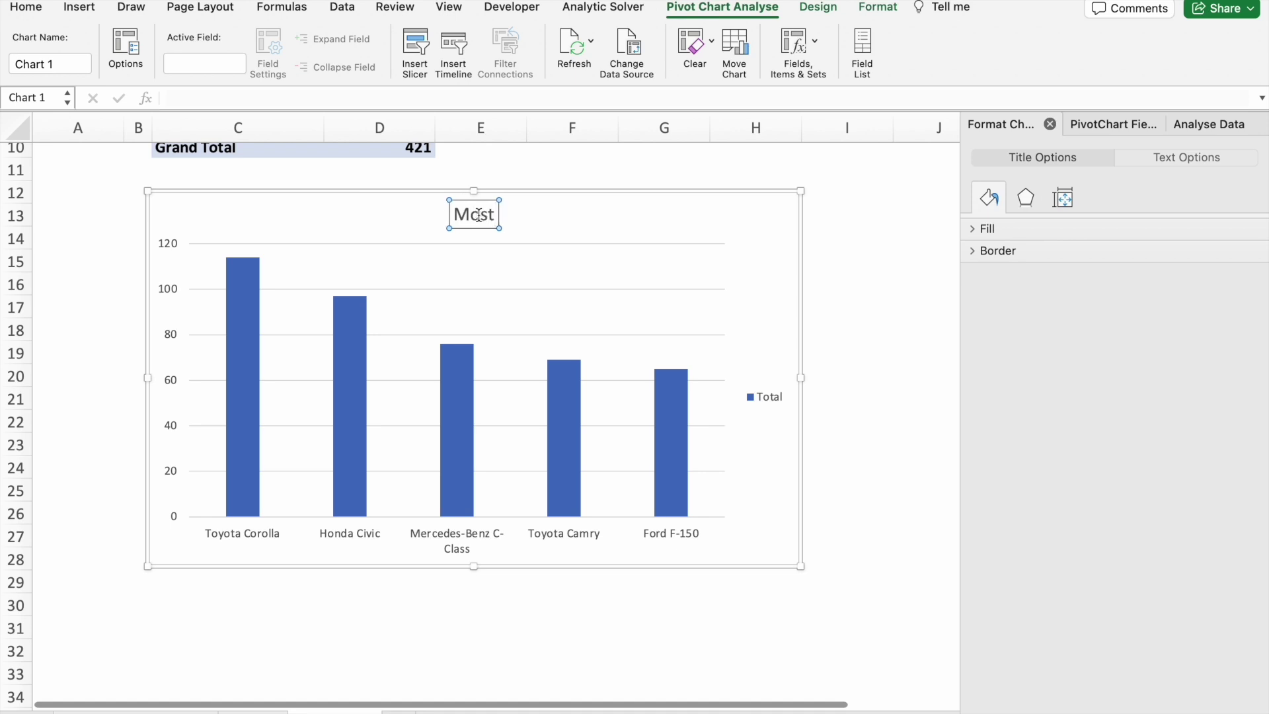
pyautogui.write(' Common Car')
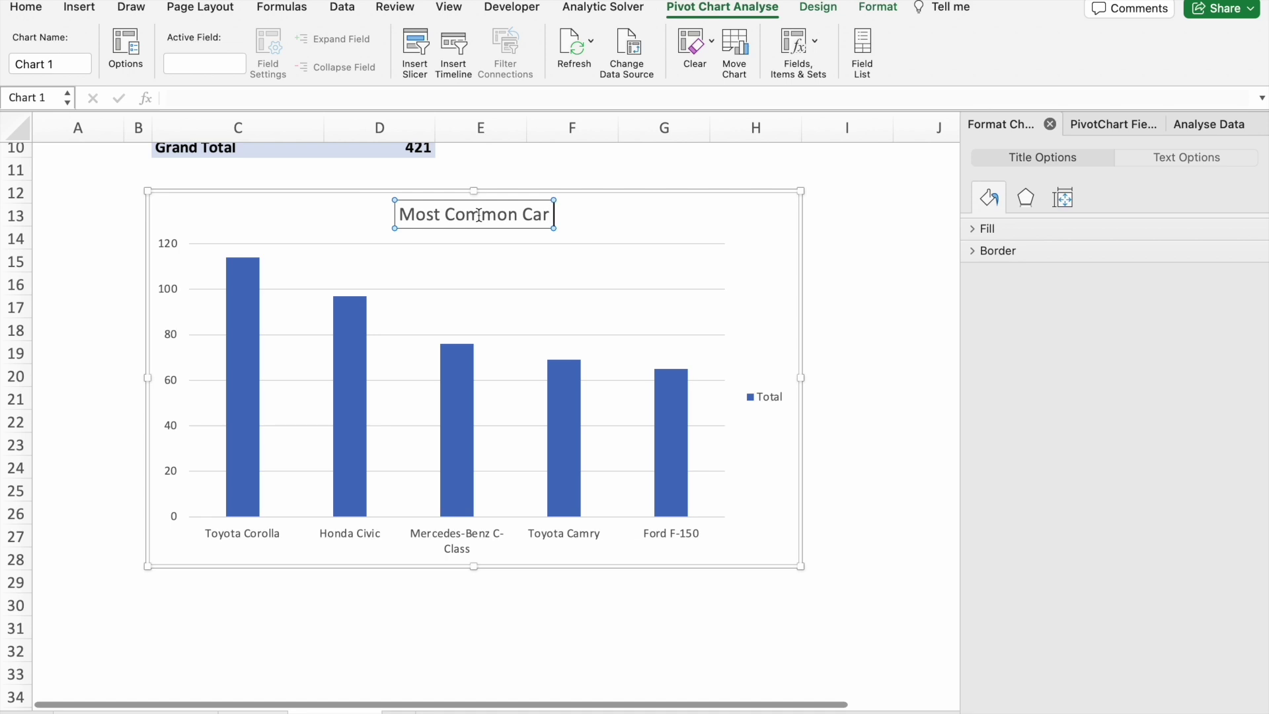
pyautogui.write(' Brands')
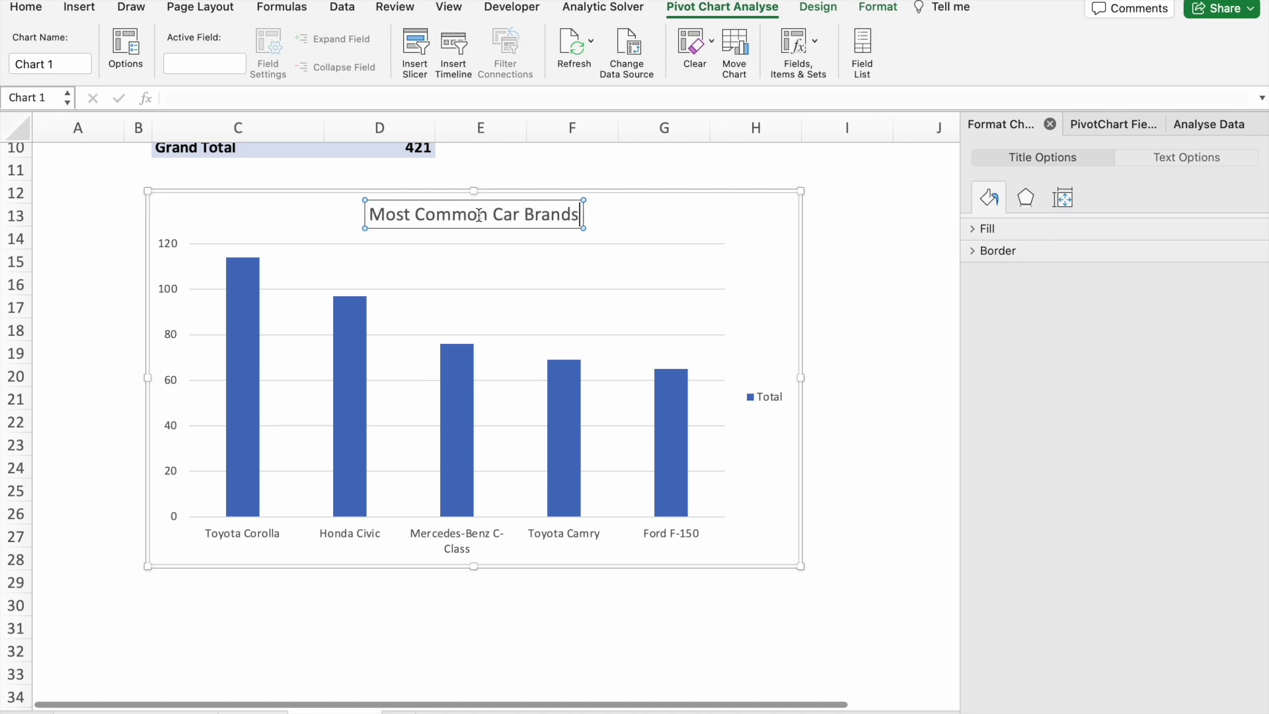
pyautogui.click(733, 216)
# Change the question to 'Most common car colors' and insert the Top 5 colour PivotTable.
pyautogui.scroll(5, 772, 310)
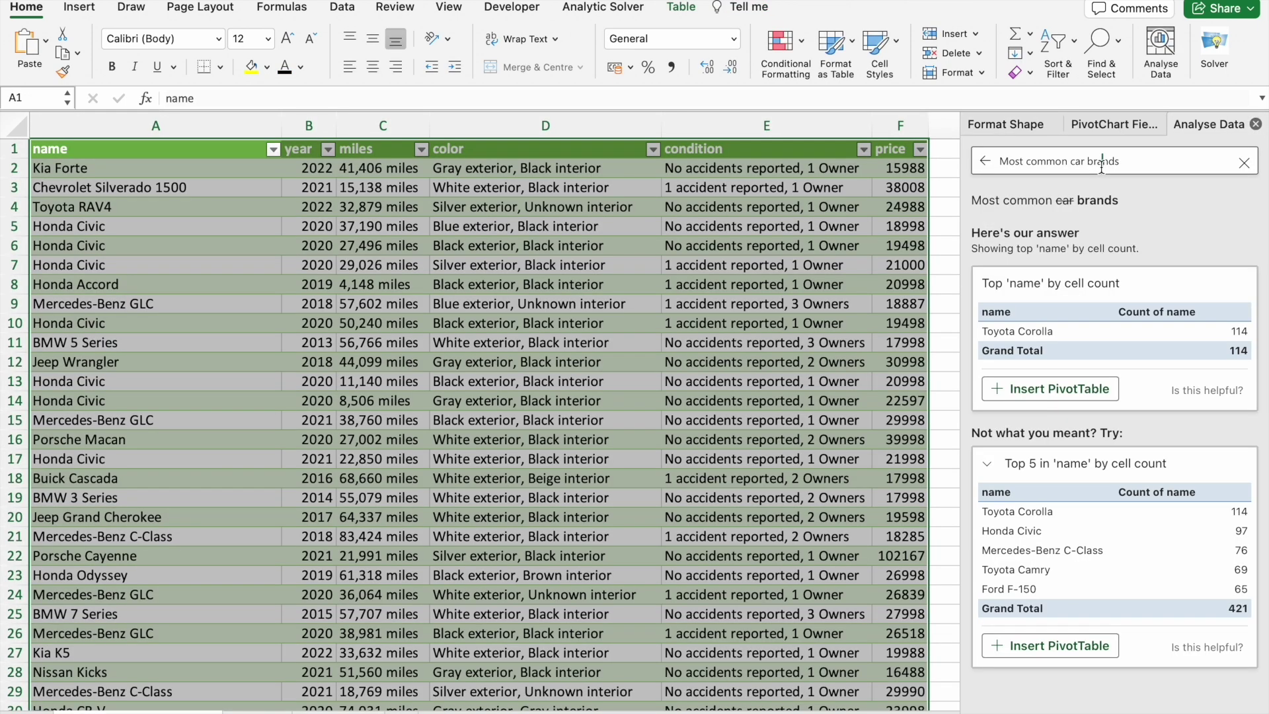
pyautogui.doubleClick(1103, 162)
pyautogui.write('colors')
pyautogui.press('Return')
pyautogui.click(1041, 464)
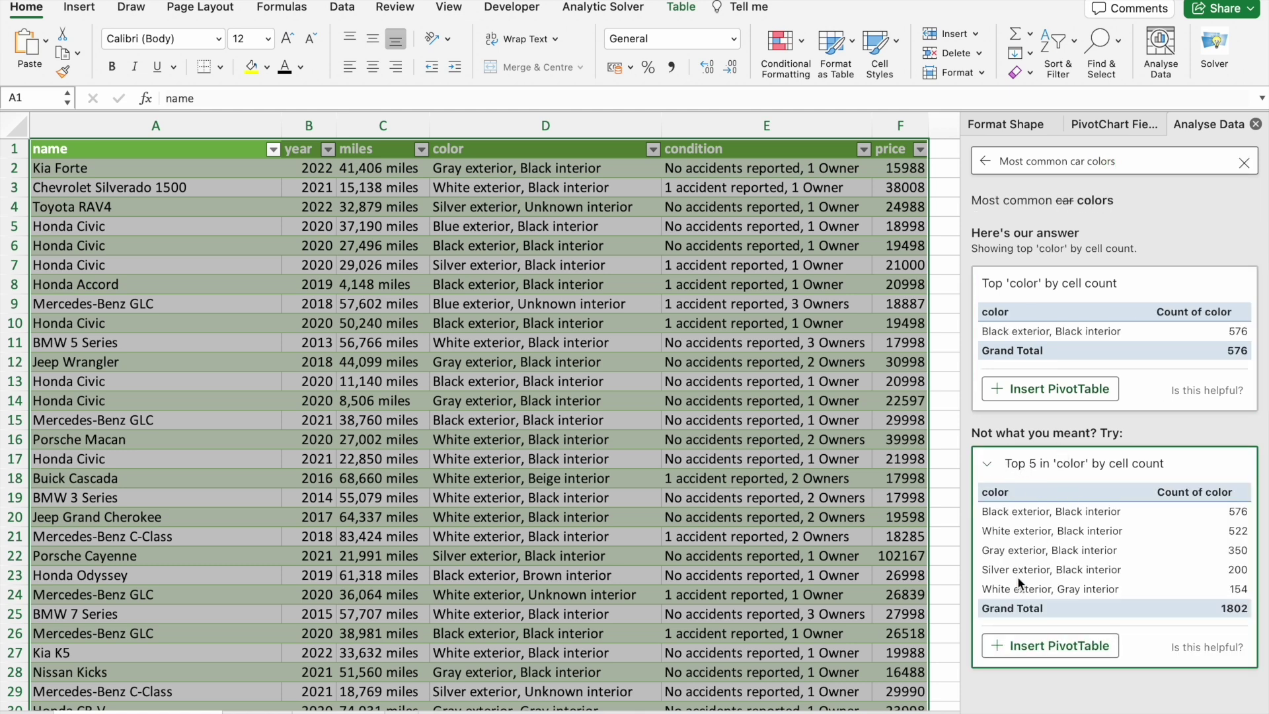
pyautogui.click(1047, 654)
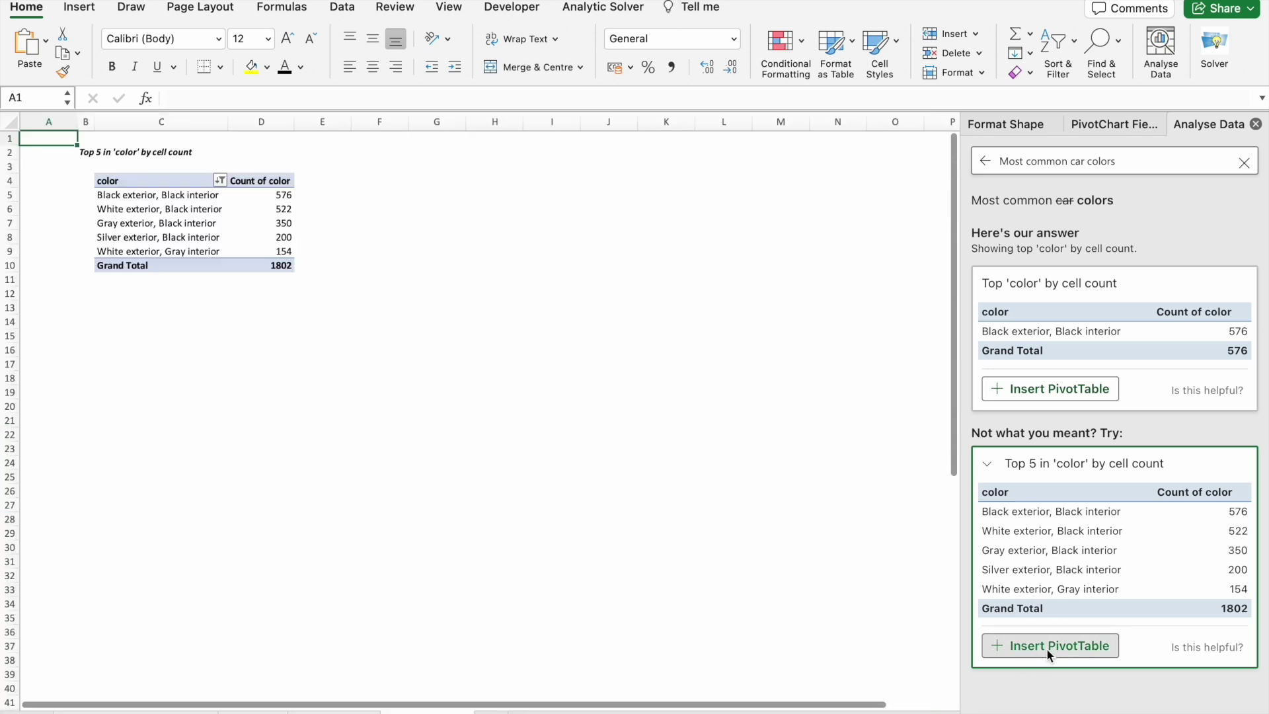
pyautogui.click(331, 293)
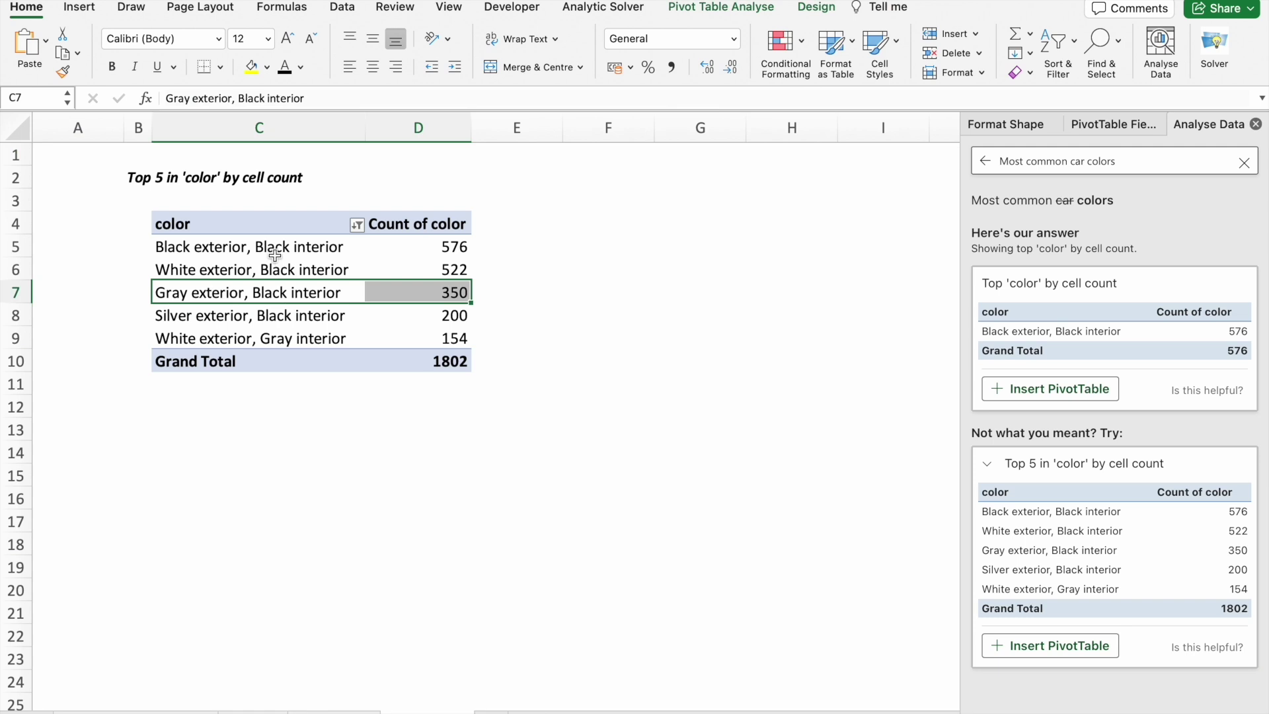
pyautogui.click(283, 247)
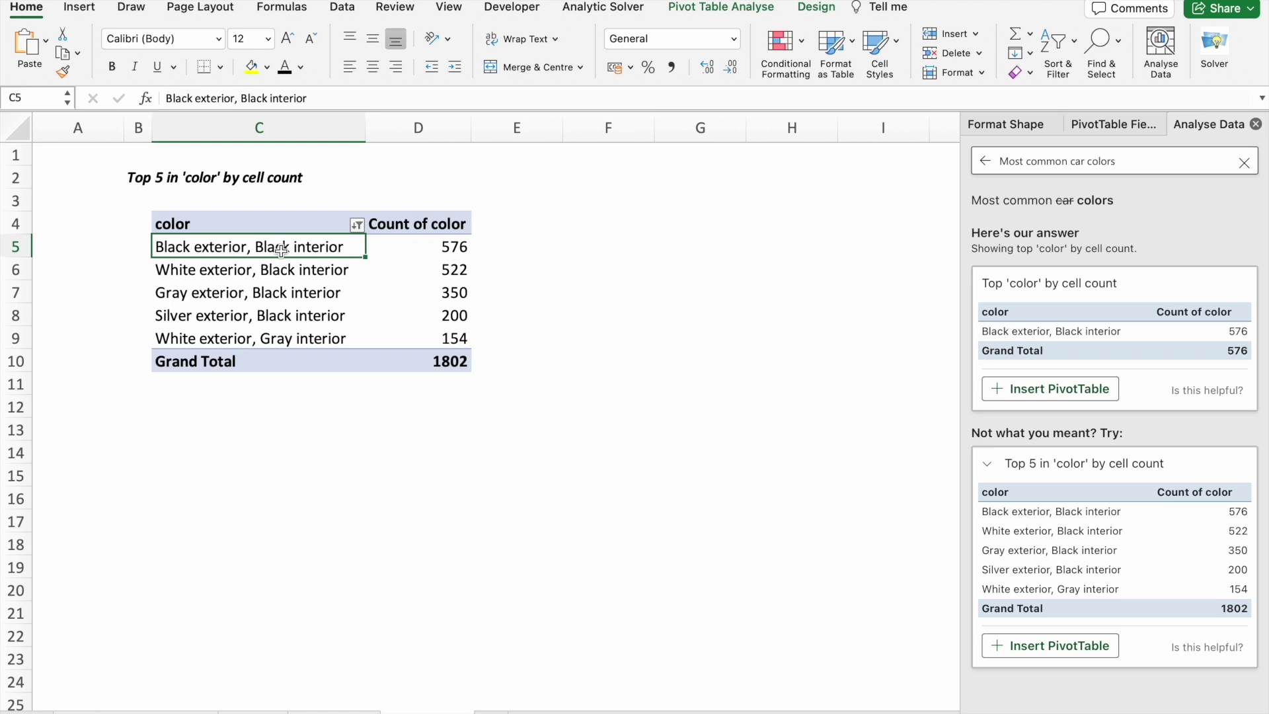
pyautogui.click(201, 276)
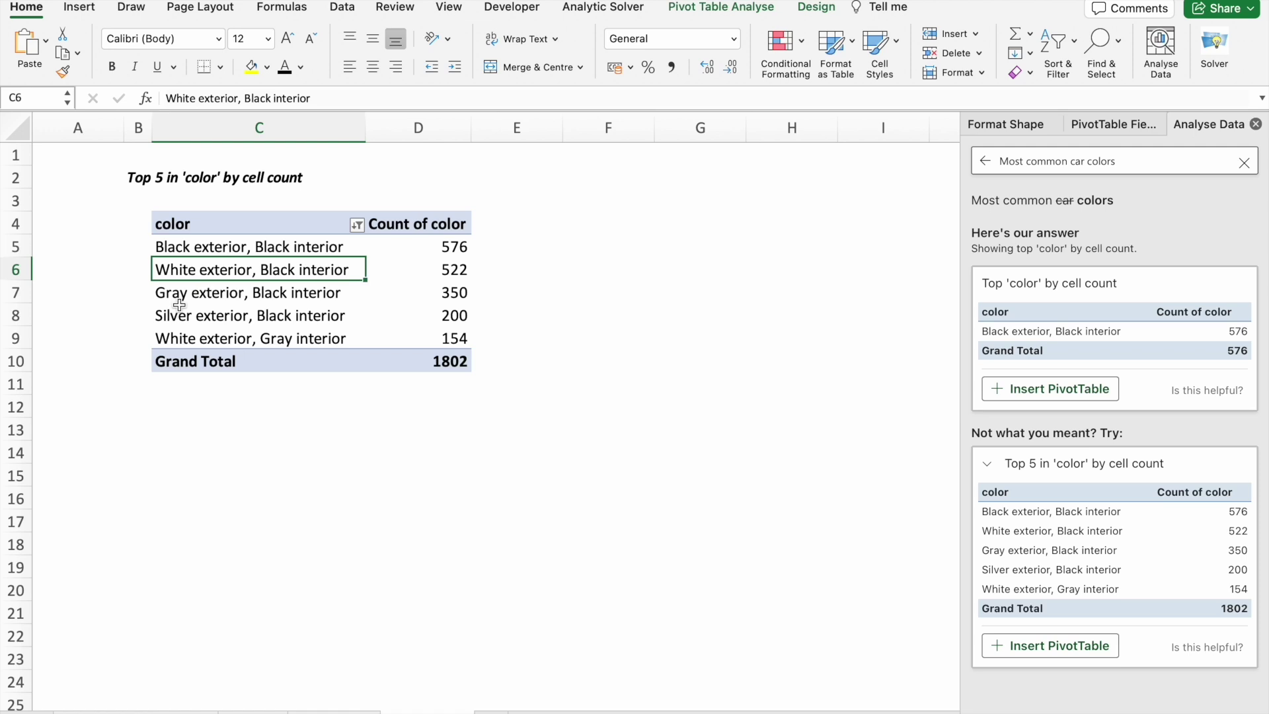
pyautogui.click(160, 292)
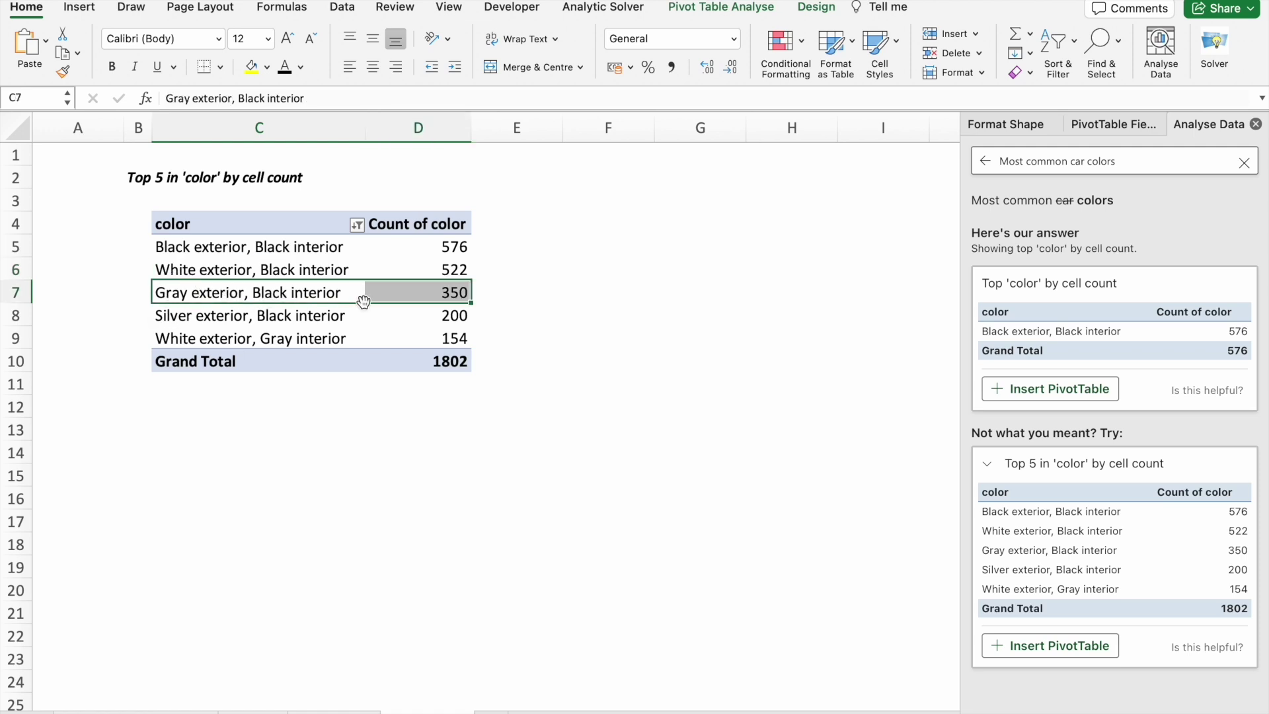
pyautogui.click(203, 318)
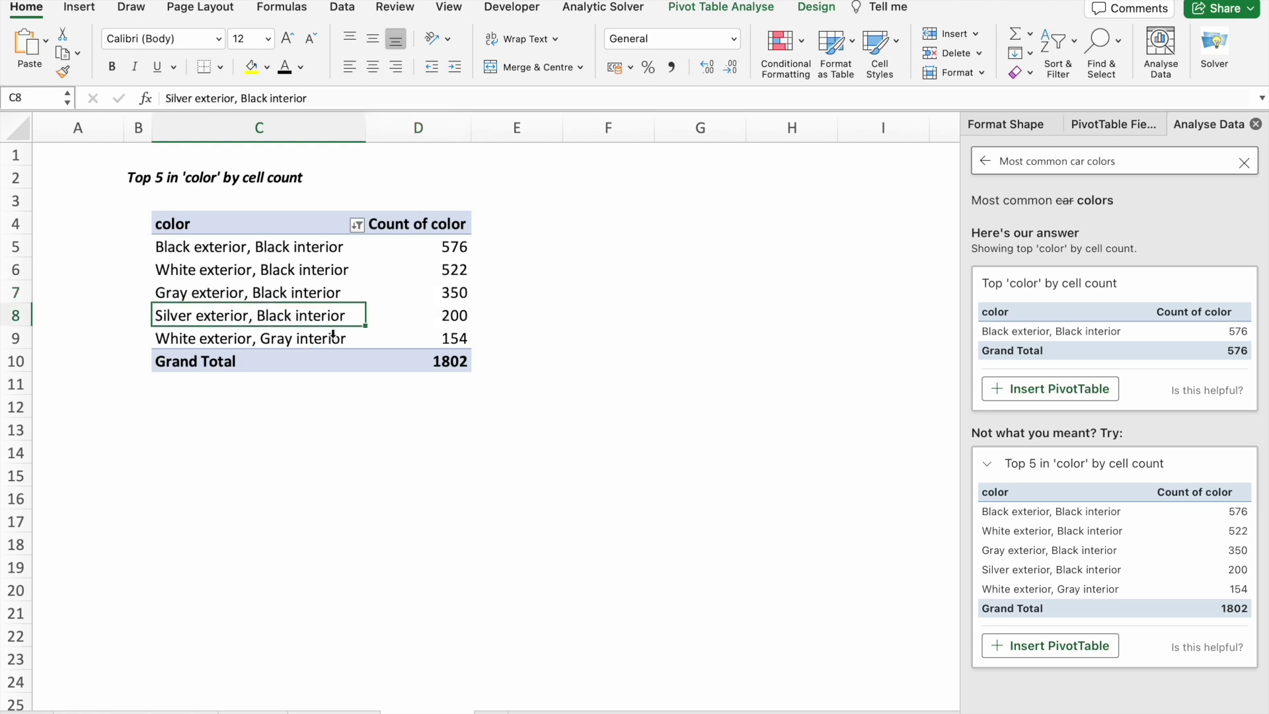
pyautogui.click(195, 342)
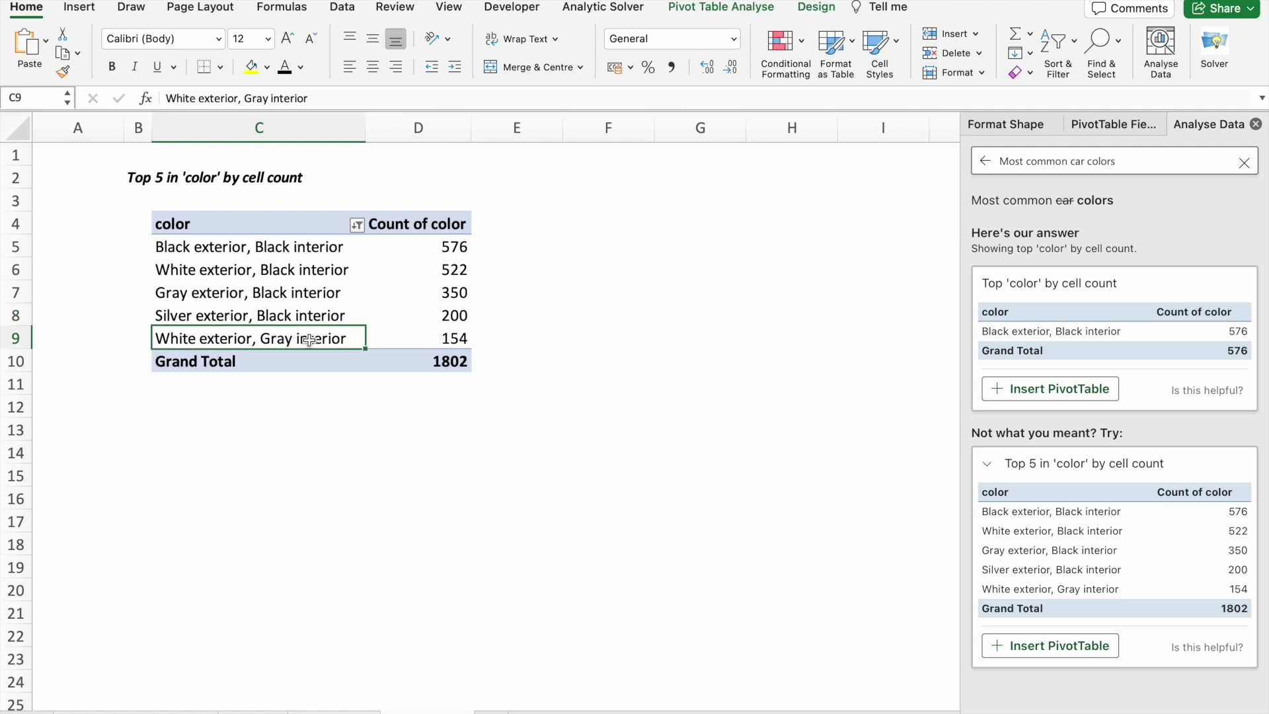
pyautogui.click(449, 249)
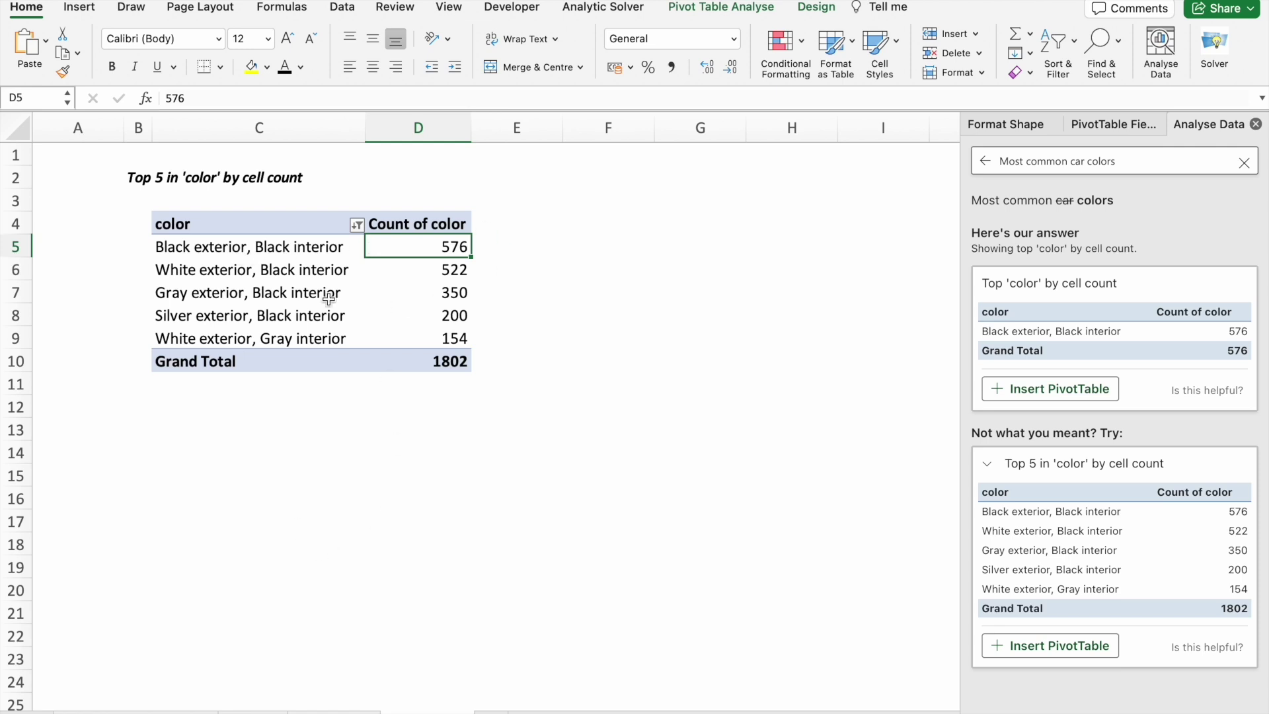
pyautogui.click(295, 272)
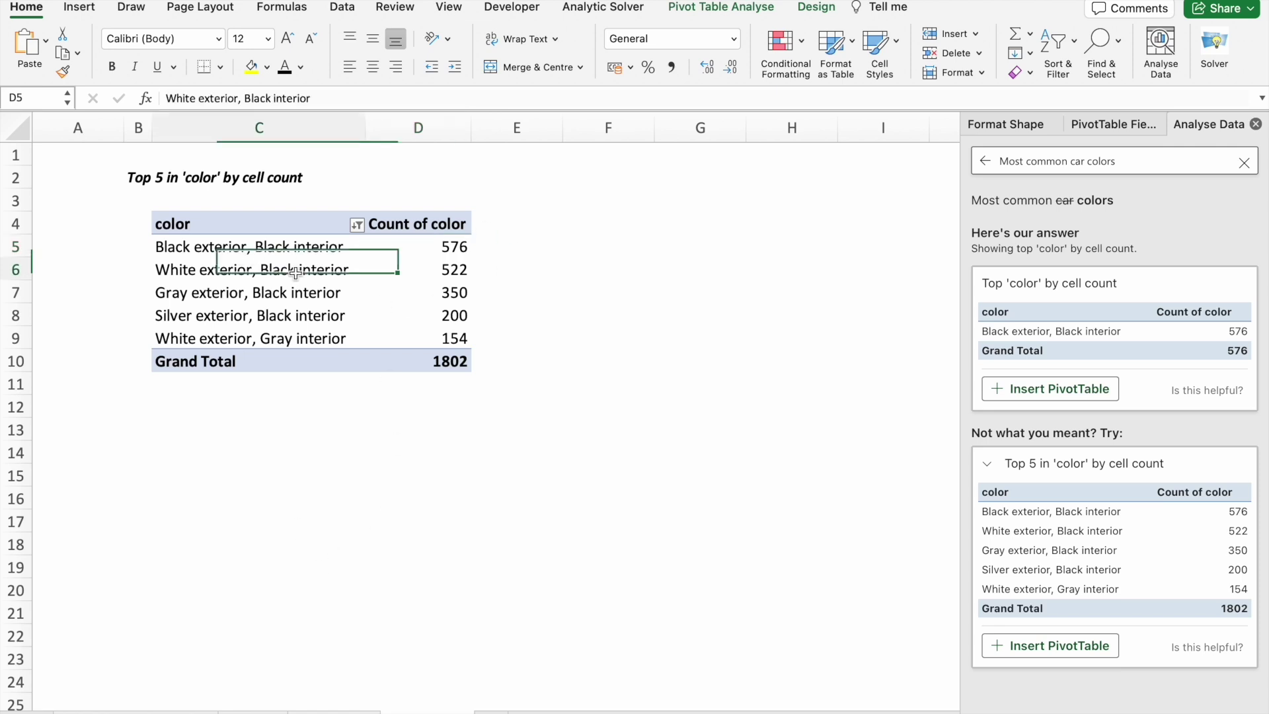
# Create a PivotChart from the colour pivot and change it to a line chart.
pyautogui.click(737, 7)
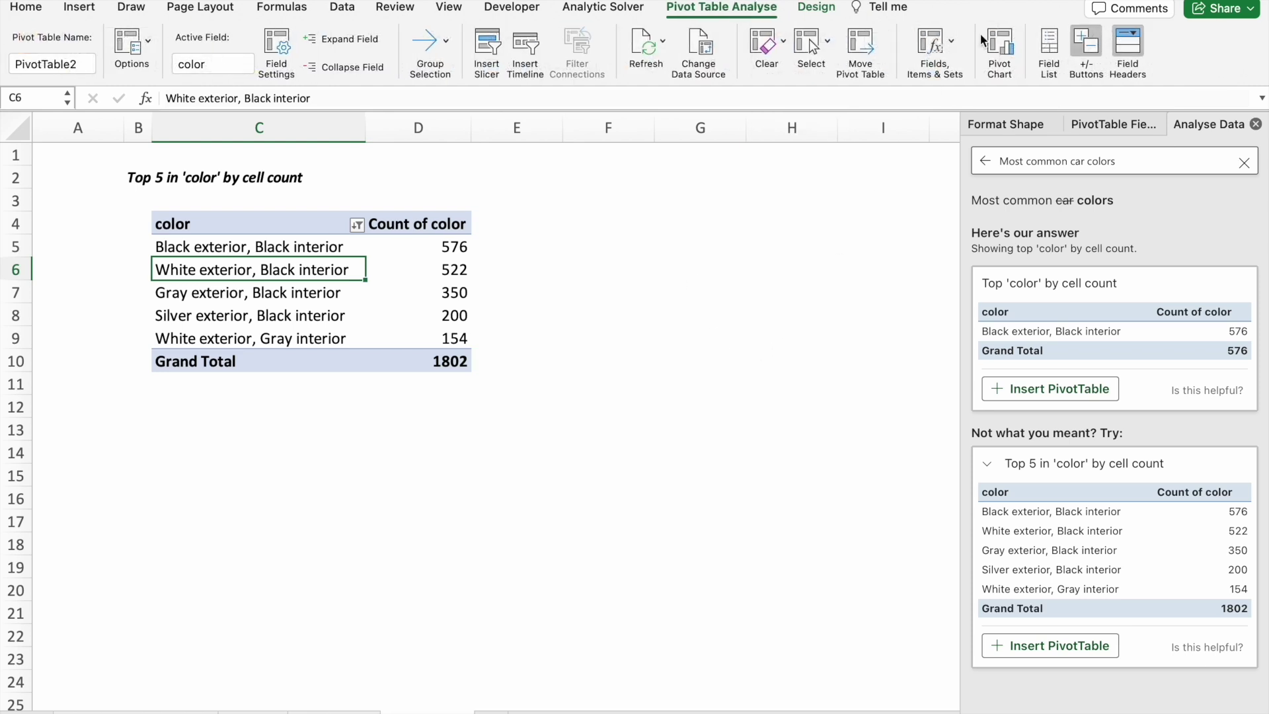
pyautogui.click(1005, 49)
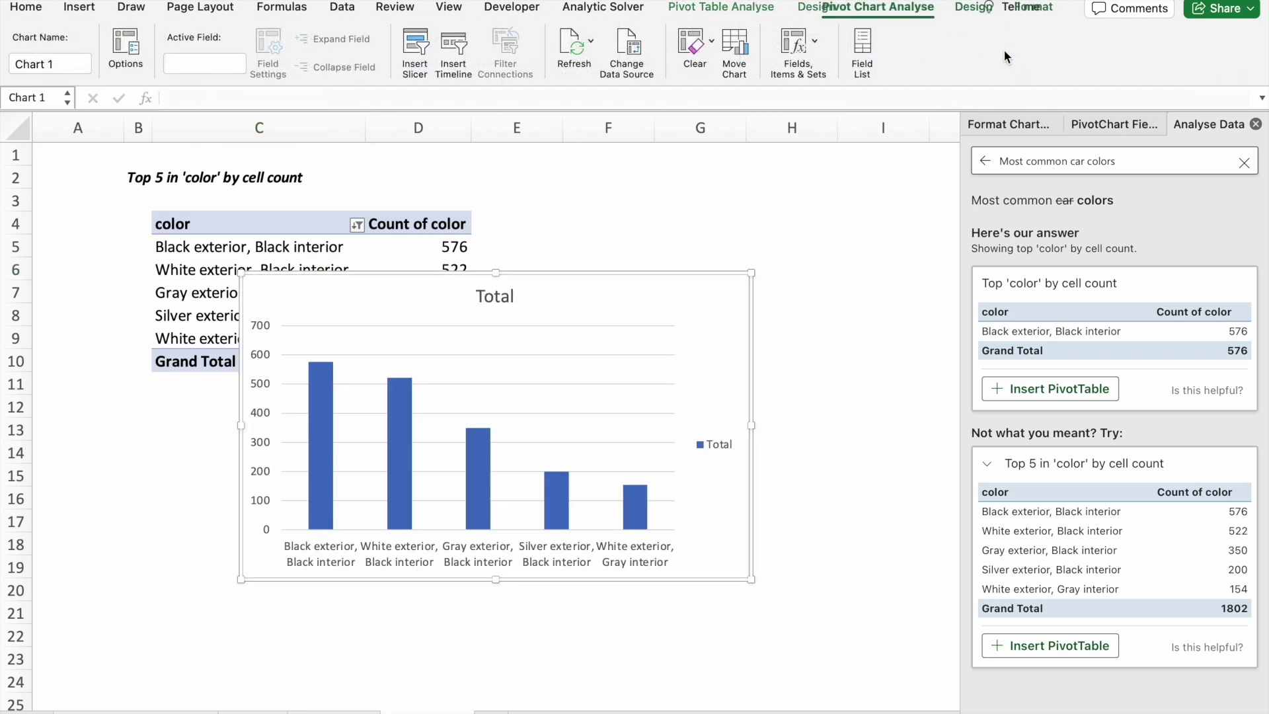
pyautogui.scroll(-5, 581, 283)
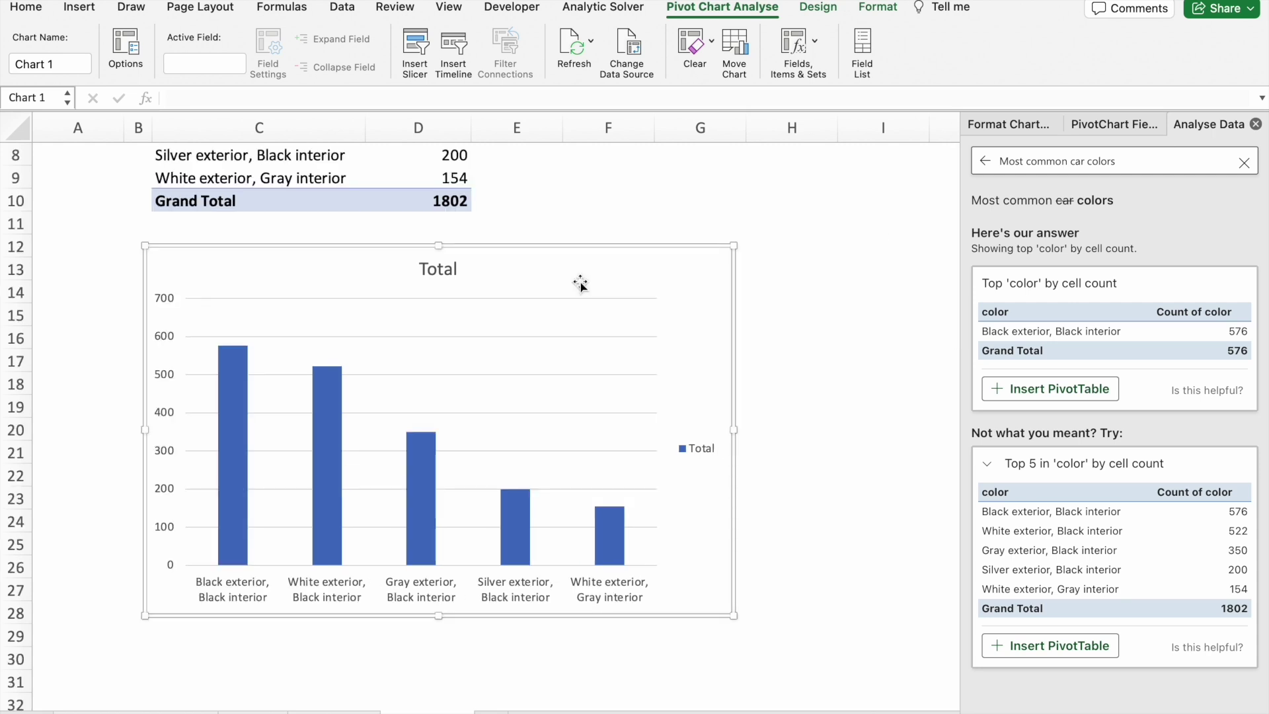
pyautogui.rightClick(581, 283)
pyautogui.moveTo(619, 384)
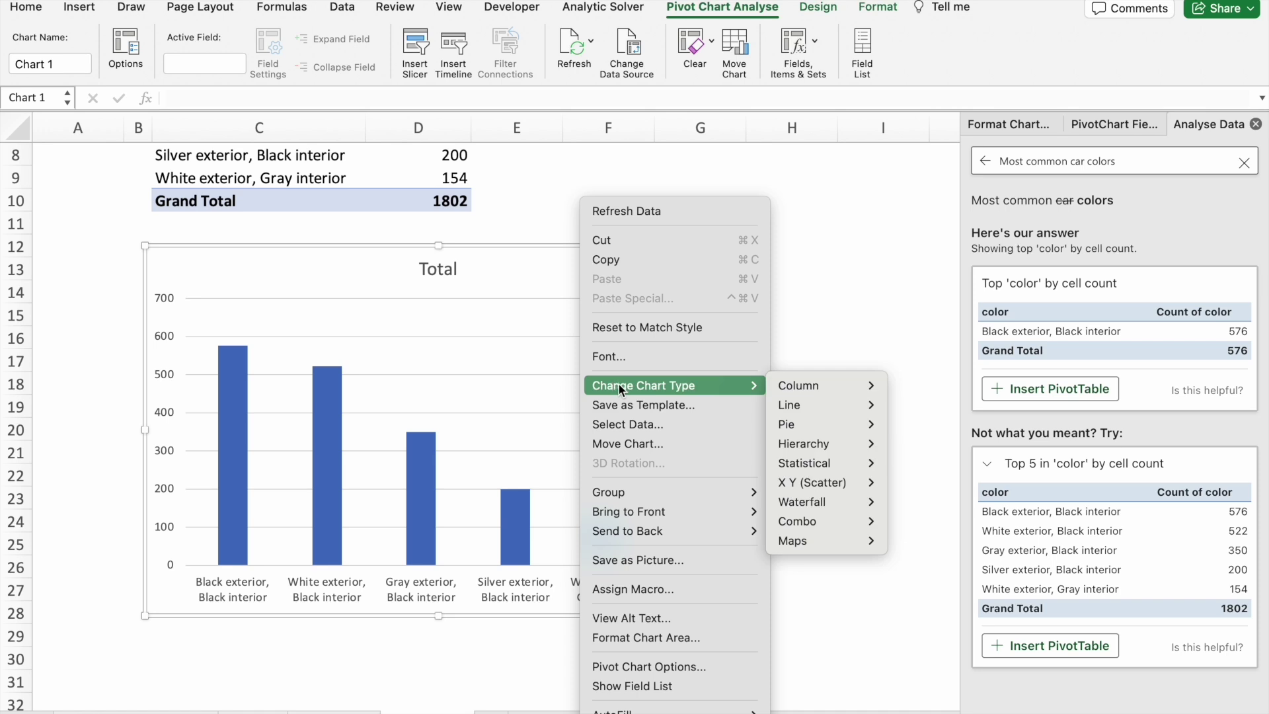
pyautogui.moveTo(799, 385)
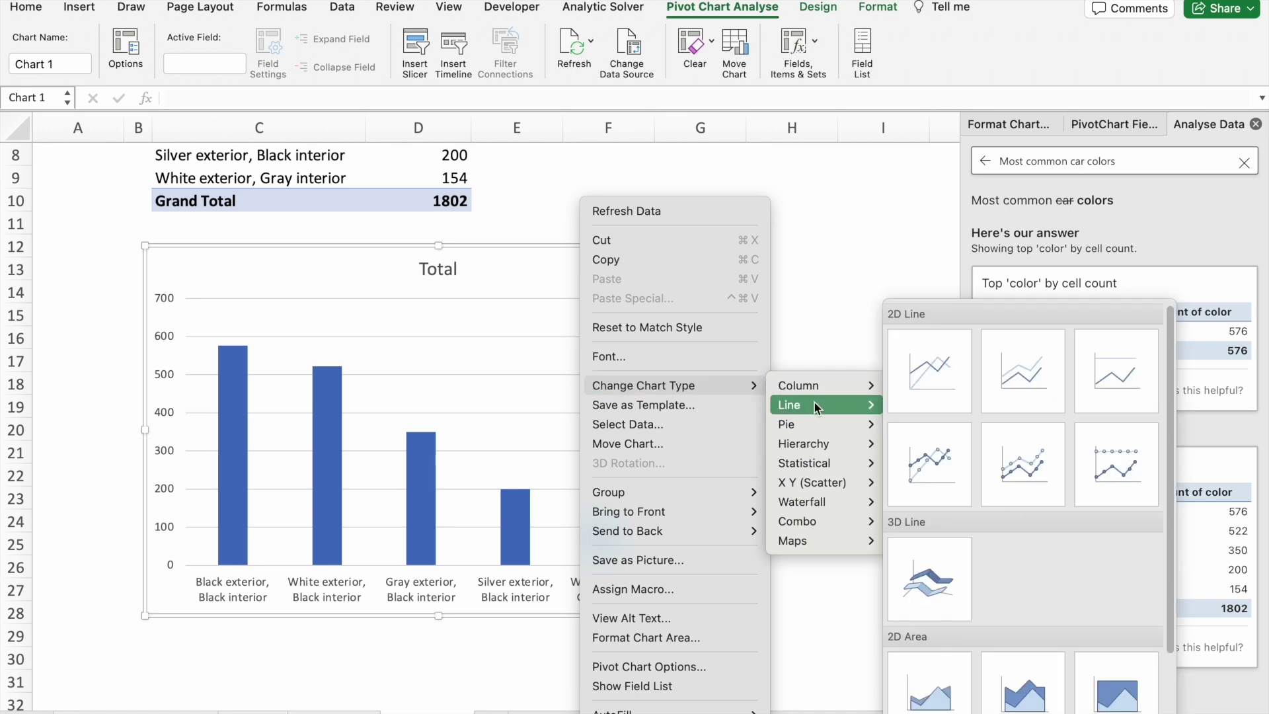
pyautogui.click(943, 377)
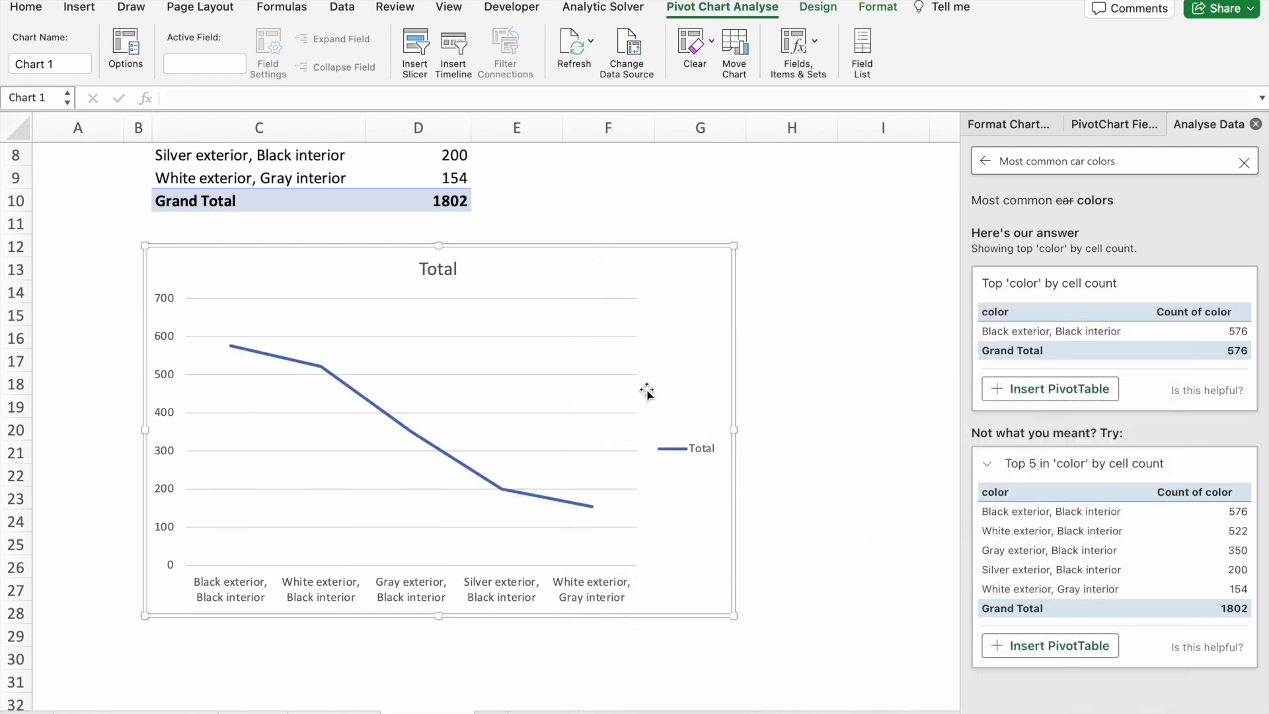
# Change the chart type to a 2D pie and enlarge it from the corner.
pyautogui.rightClick(684, 290)
pyautogui.moveTo(744, 387)
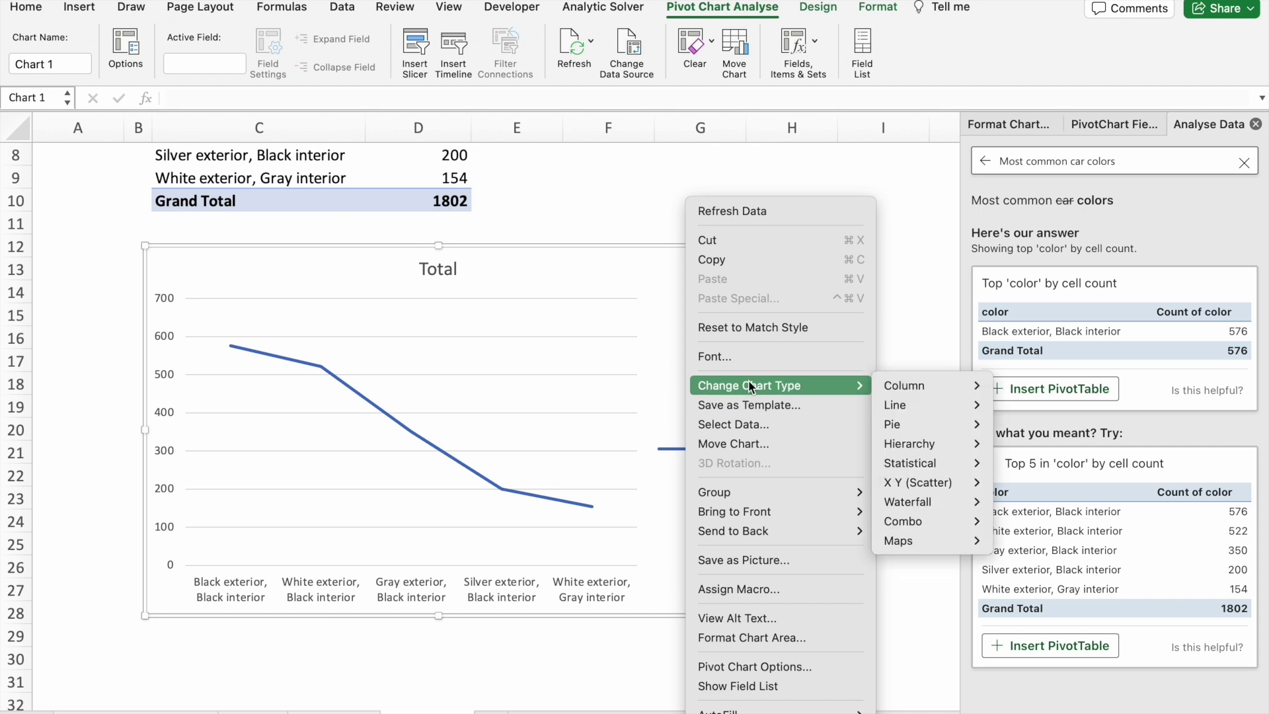
pyautogui.moveTo(923, 426)
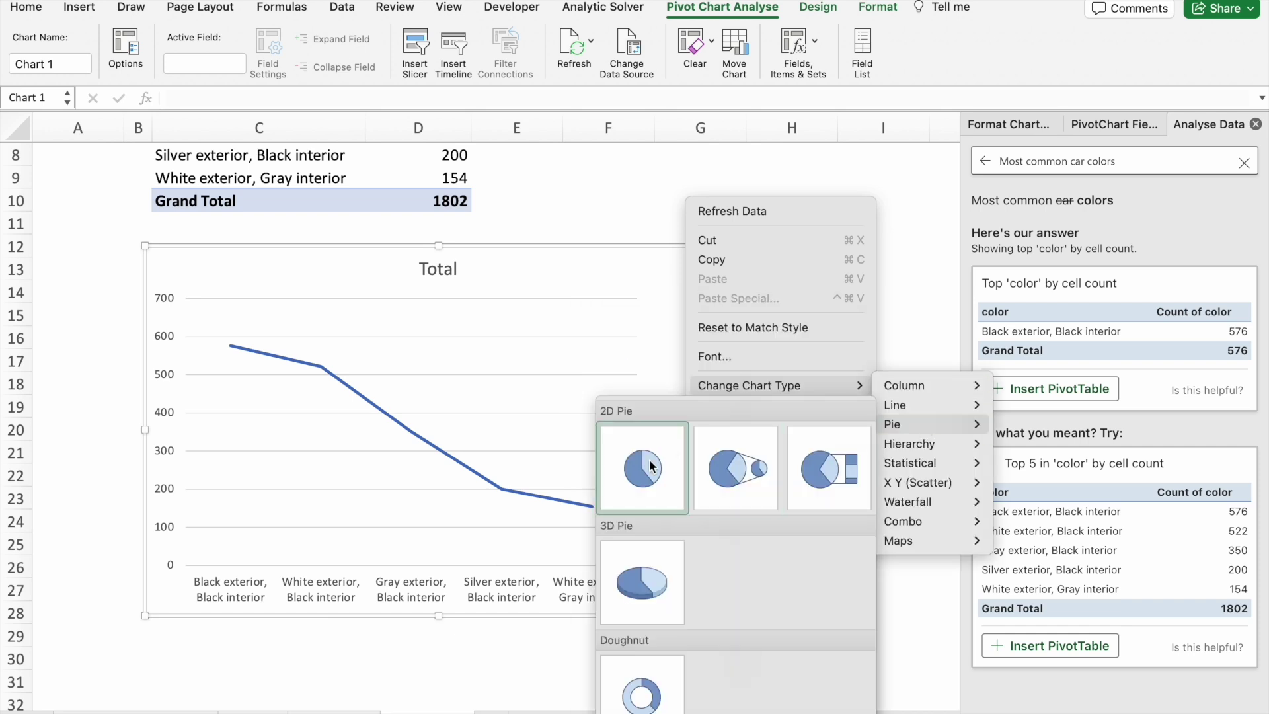
pyautogui.click(645, 463)
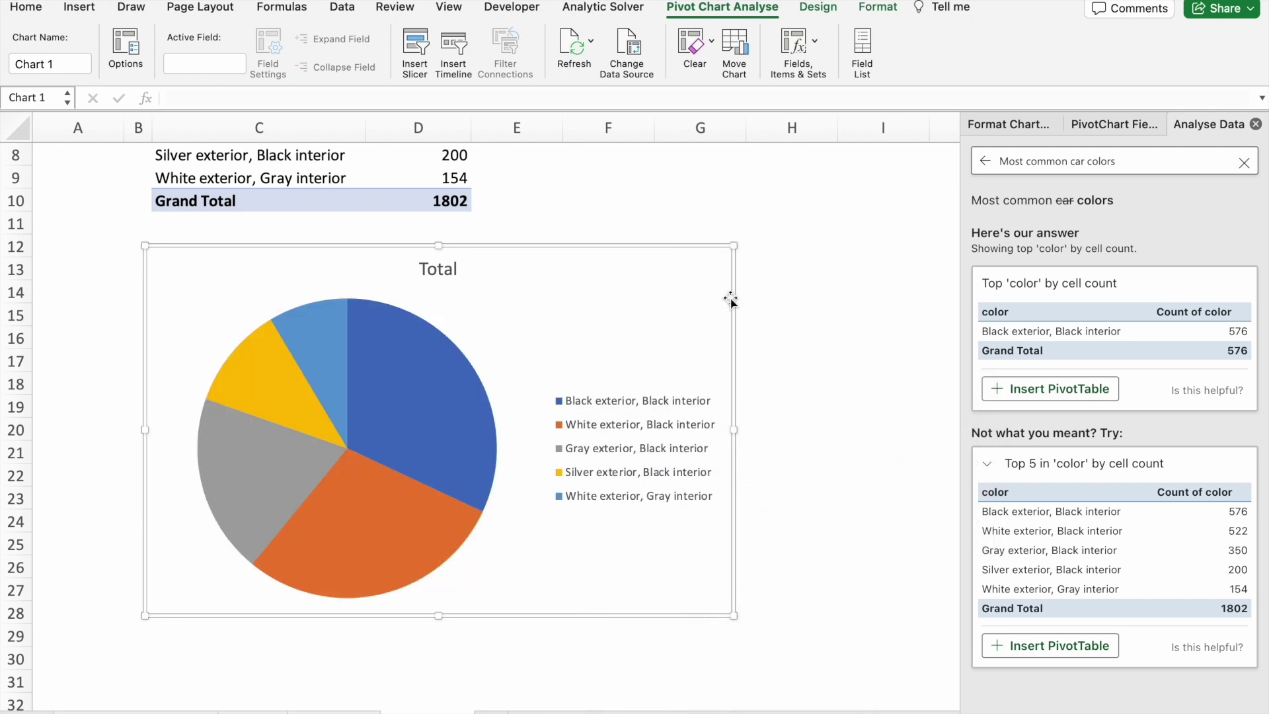
pyautogui.moveTo(735, 619); pyautogui.dragTo(807, 630)
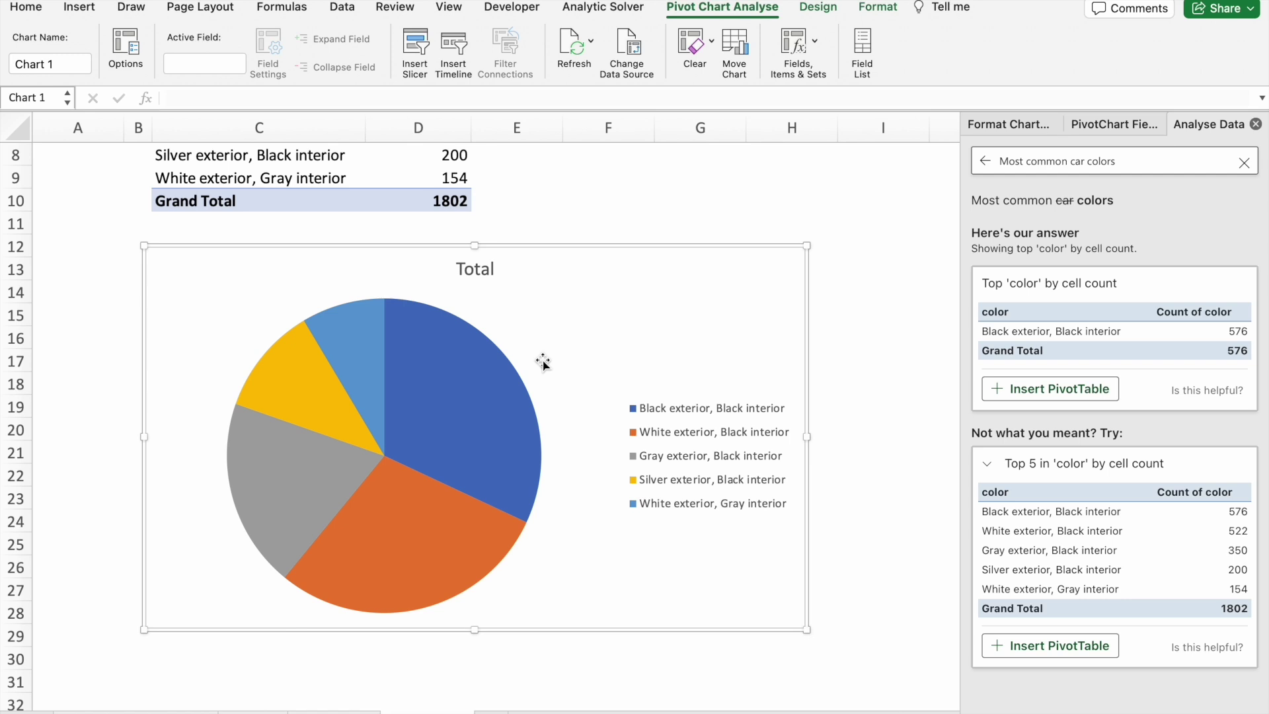
pyautogui.scroll(3, 542, 361)
pyautogui.scroll(-4, 542, 361)
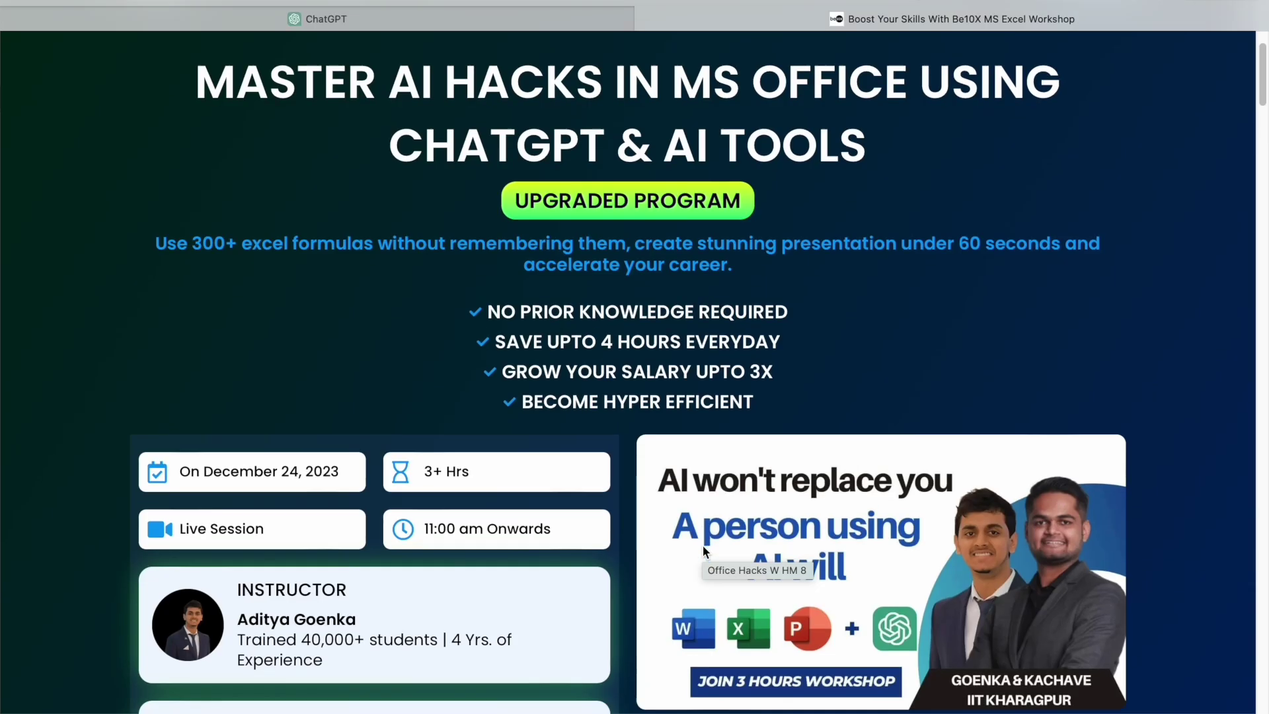
# Scroll down the Be10X workshop page from the headline to the participant reviews.
pyautogui.scroll(-2, 704, 545)
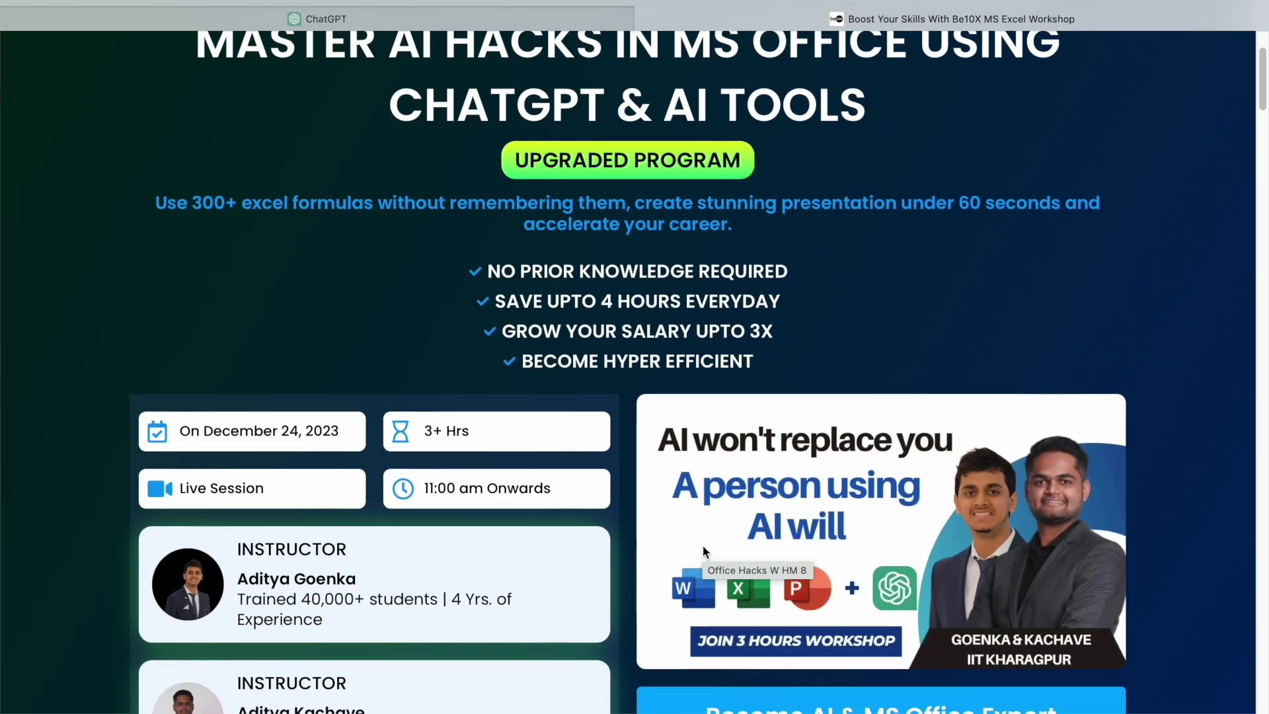
pyautogui.scroll(-5, 704, 545)
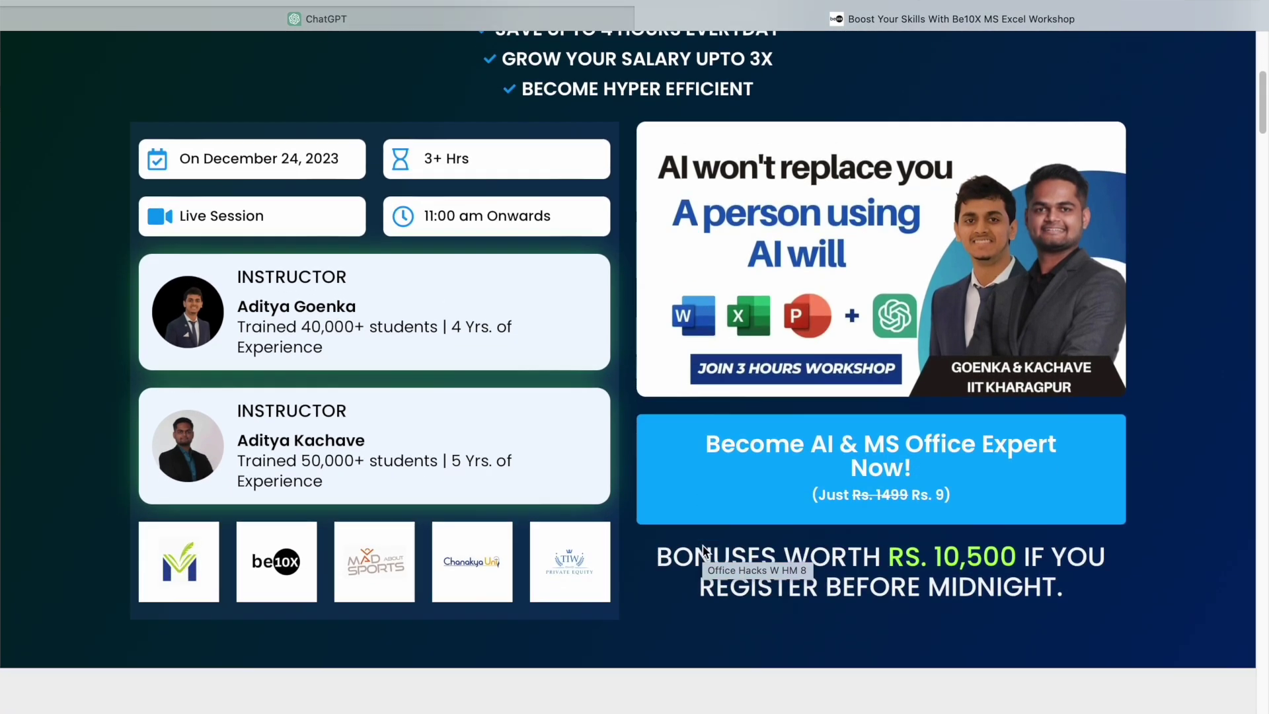
pyautogui.scroll(-6, 703, 550)
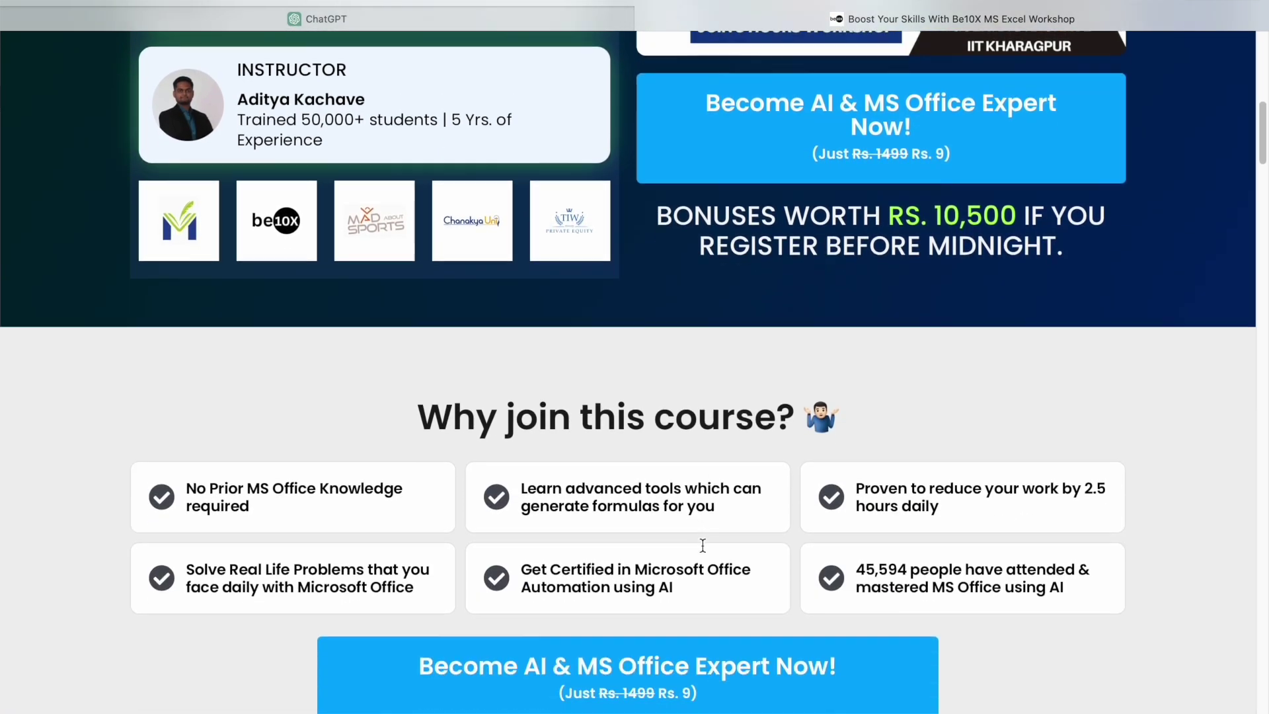
pyautogui.scroll(-5, 703, 545)
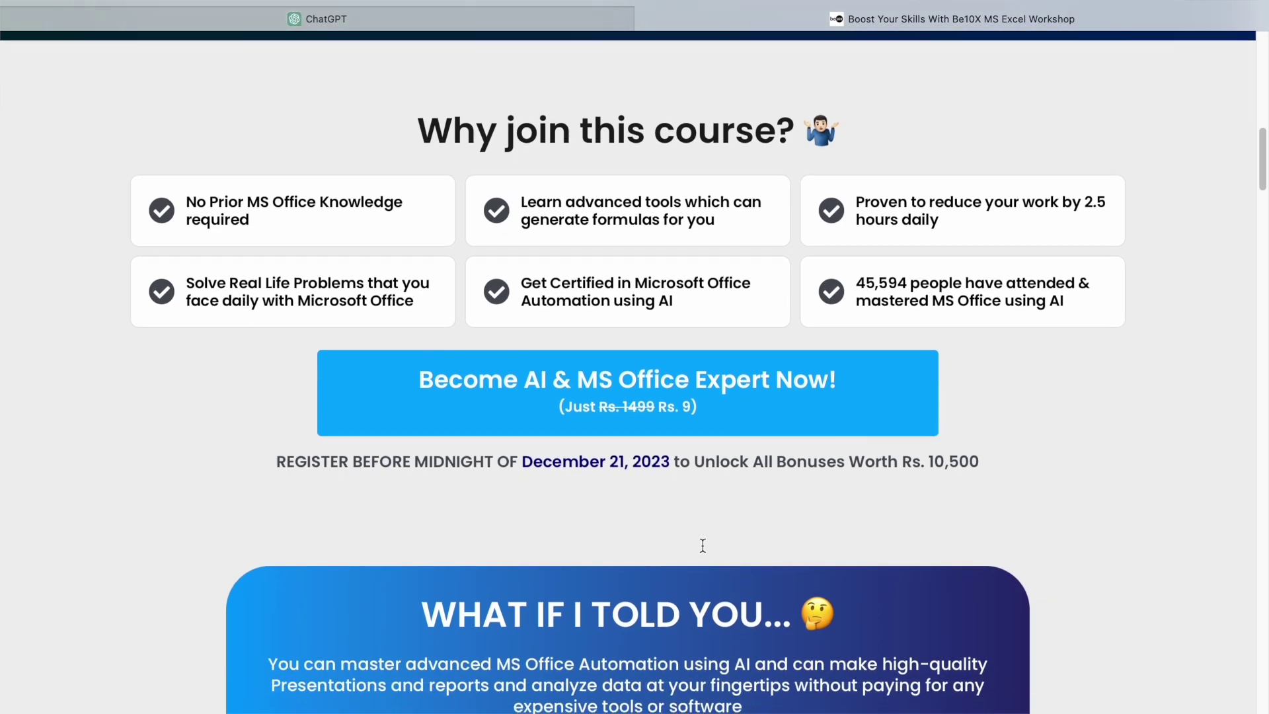
pyautogui.scroll(-8, 703, 545)
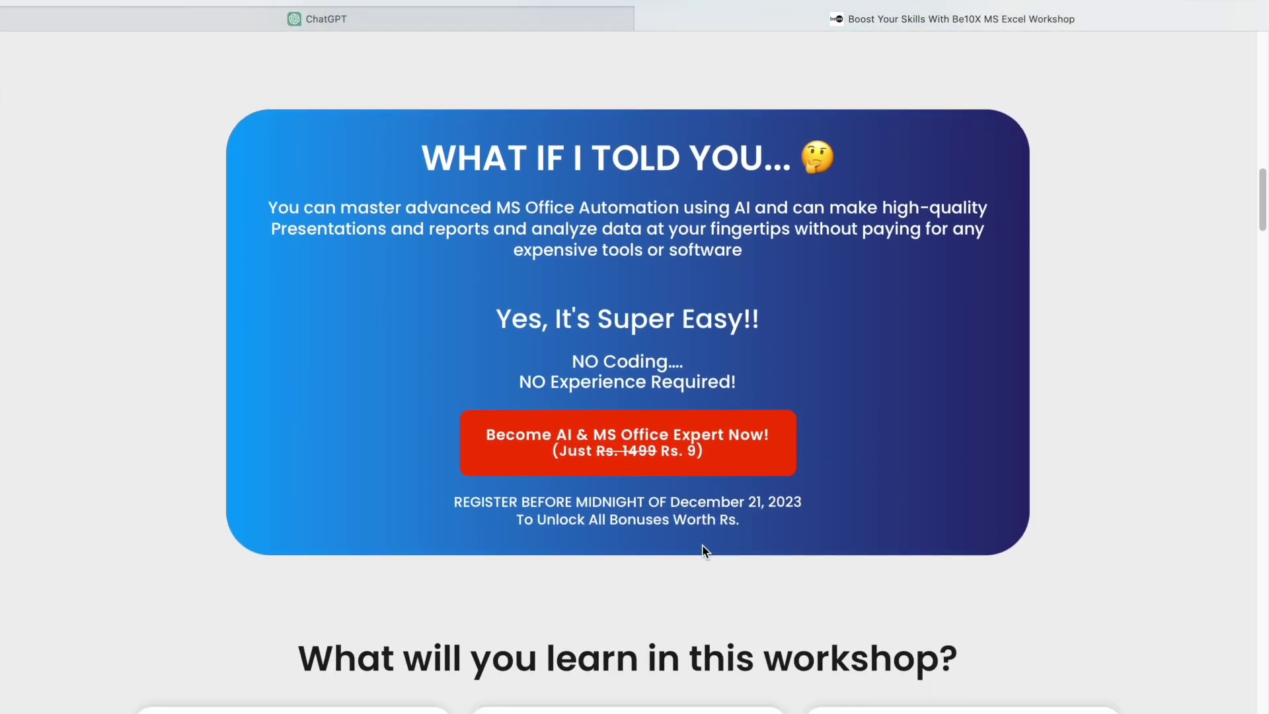
pyautogui.scroll(-9, 704, 550)
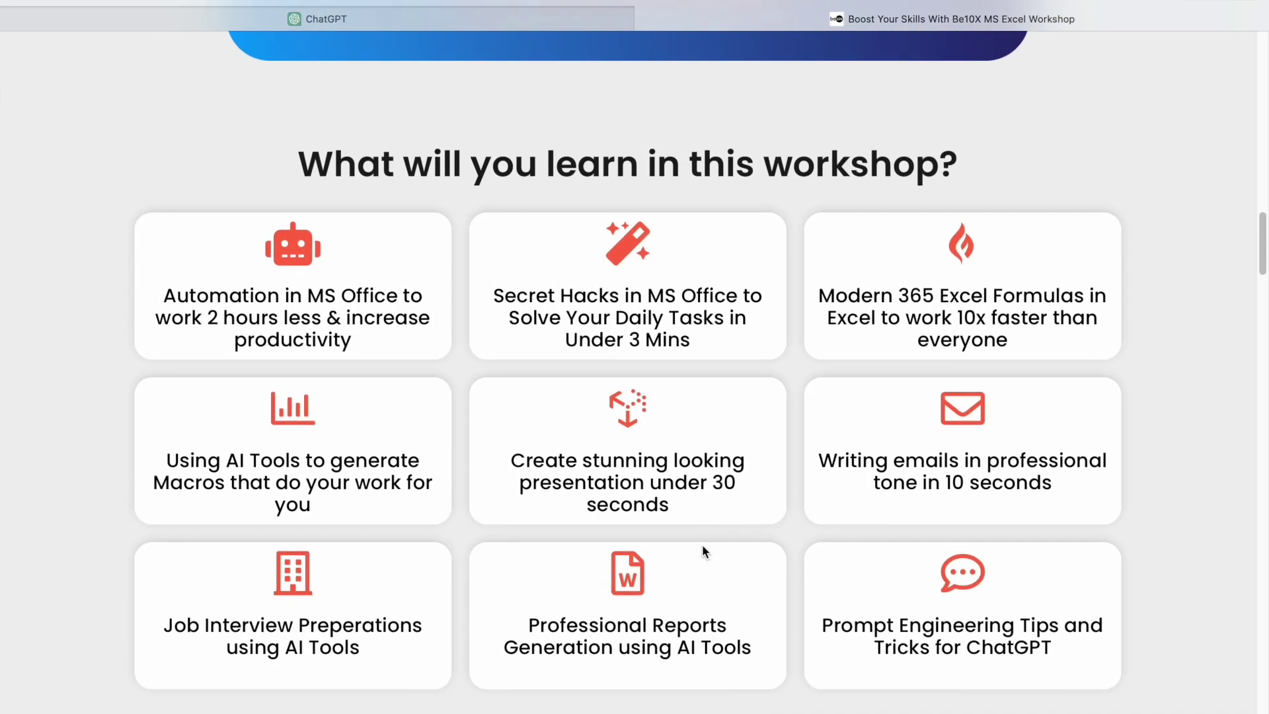
pyautogui.scroll(-6, 704, 548)
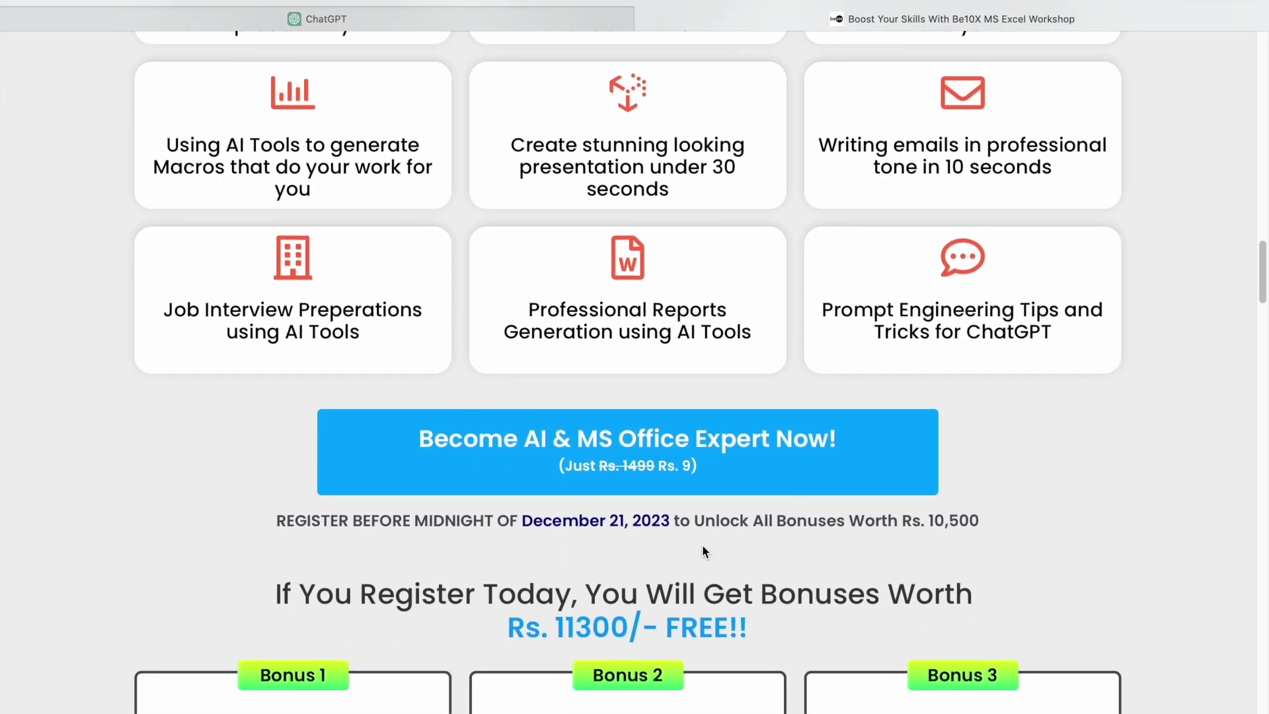
pyautogui.scroll(-4, 702, 550)
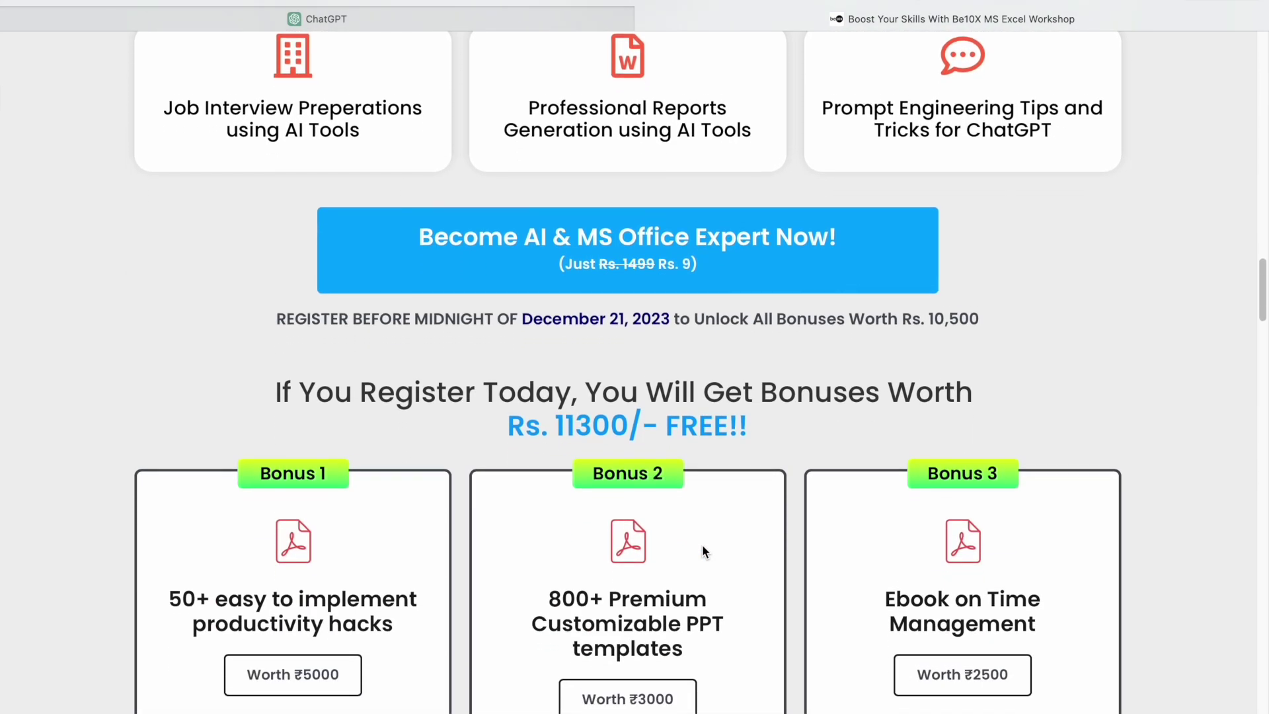
pyautogui.scroll(-6, 702, 549)
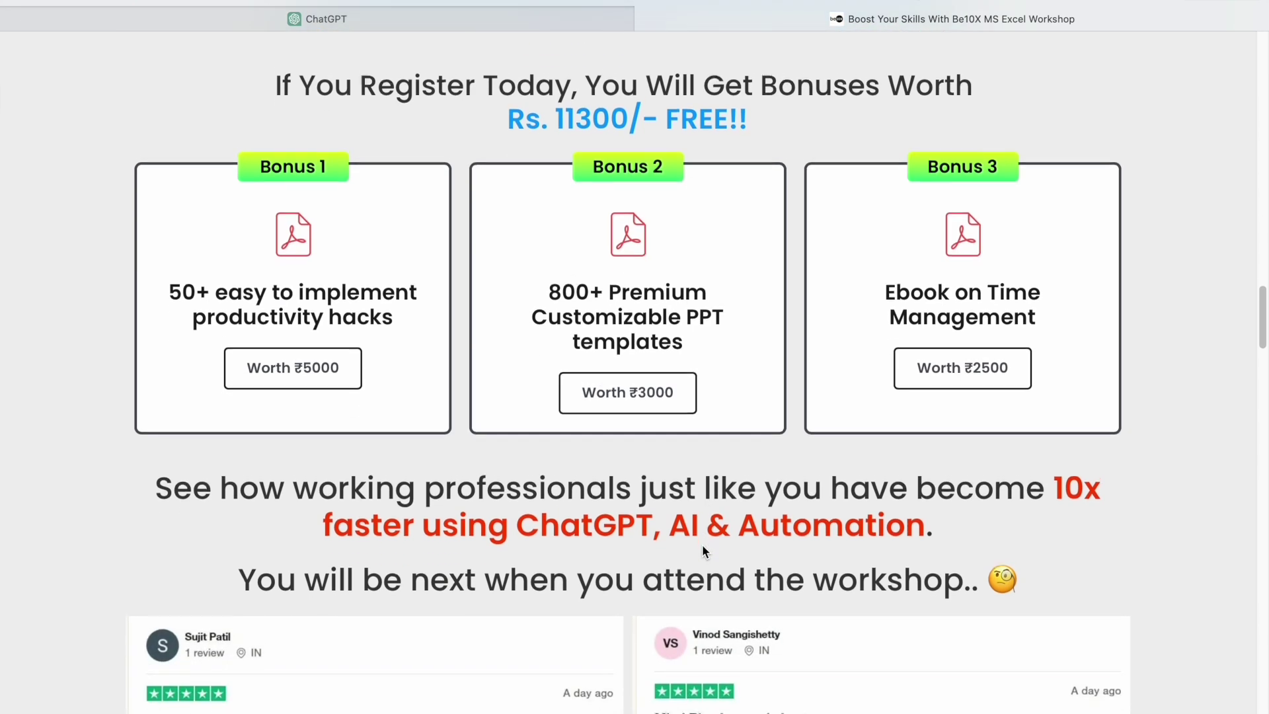
pyautogui.scroll(-2, 701, 551)
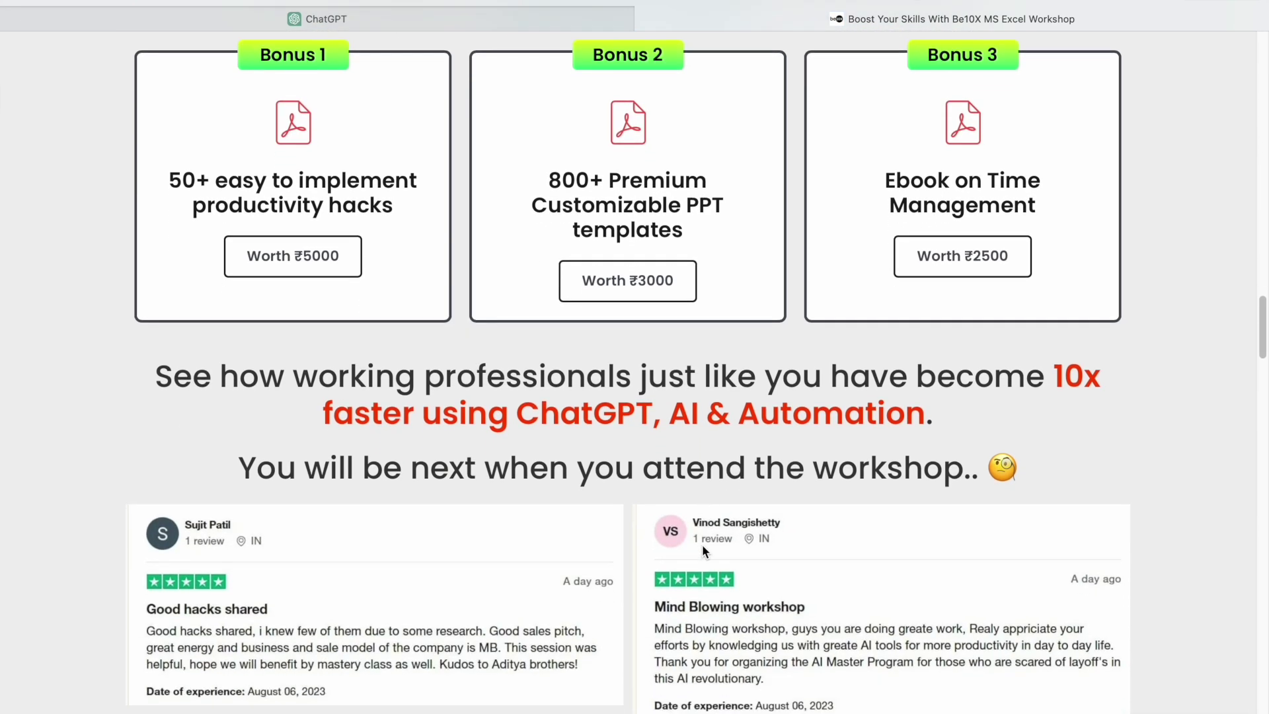
pyautogui.scroll(-5, 703, 547)
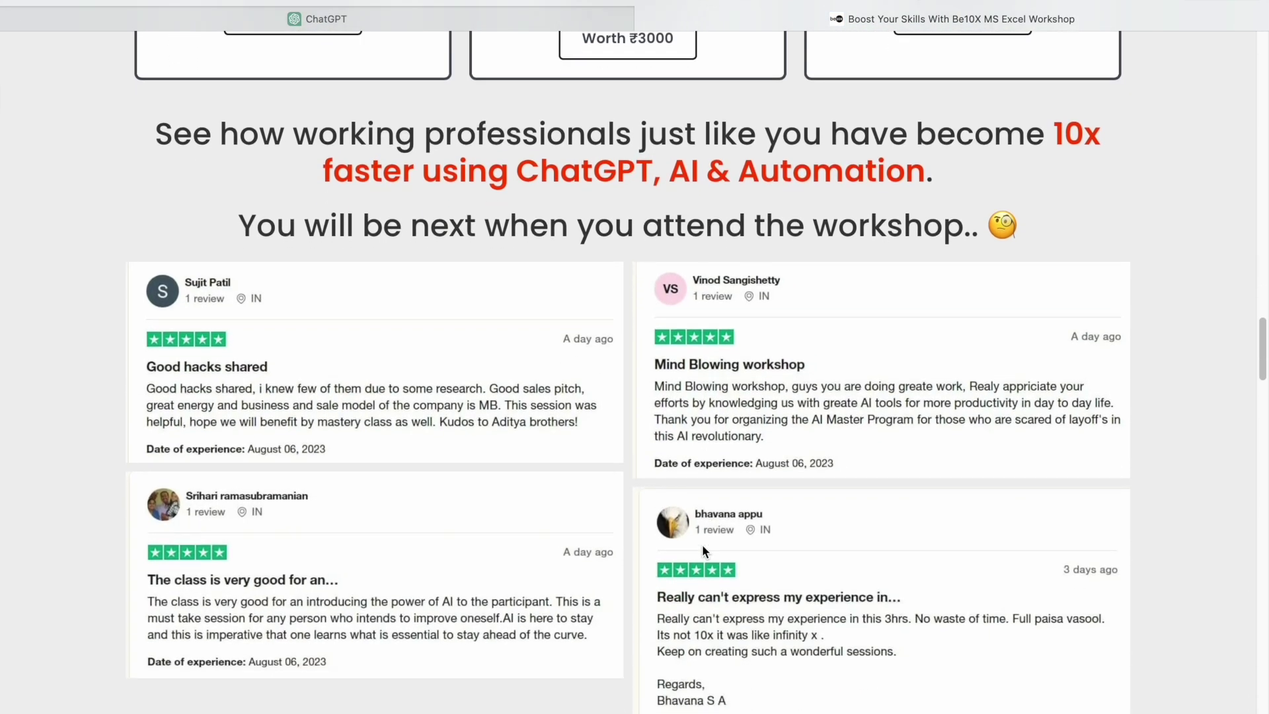
pyautogui.scroll(-2, 701, 544)
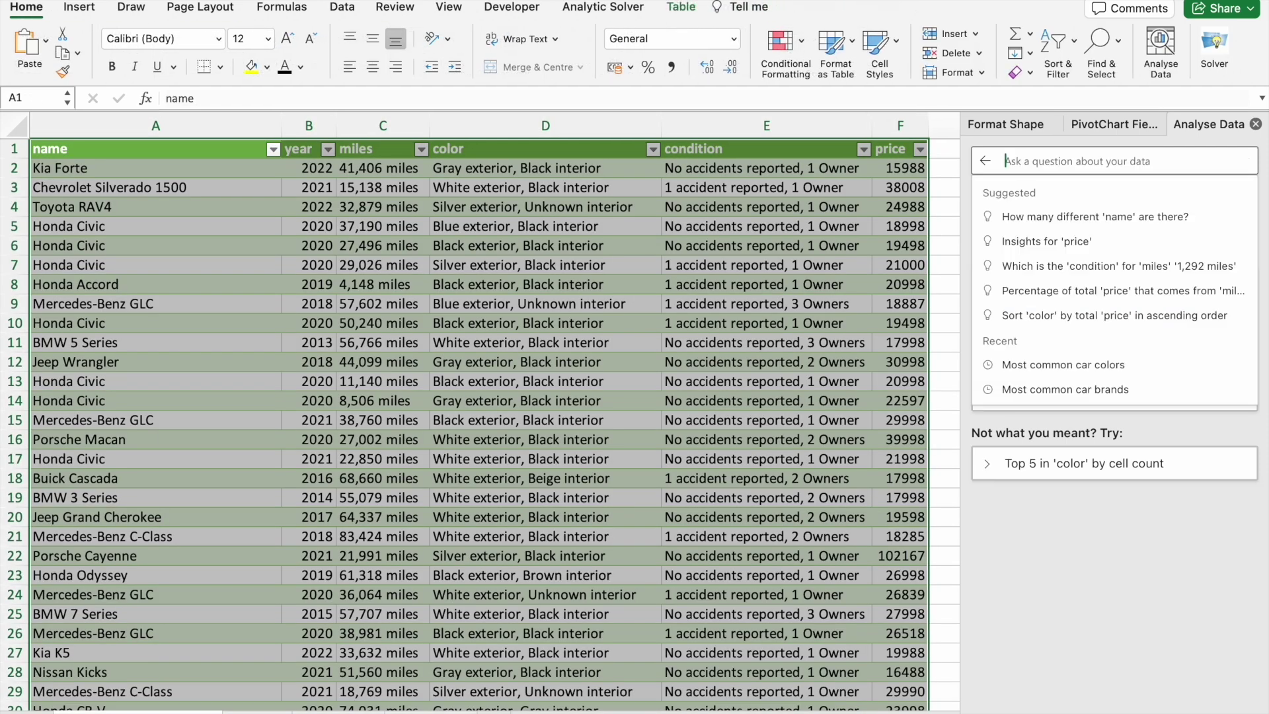
# Ask 'distribution of cars by year' and insert its PivotChart, peaking at 641 cars in 2021.
pyautogui.write('distribution of cars by year')
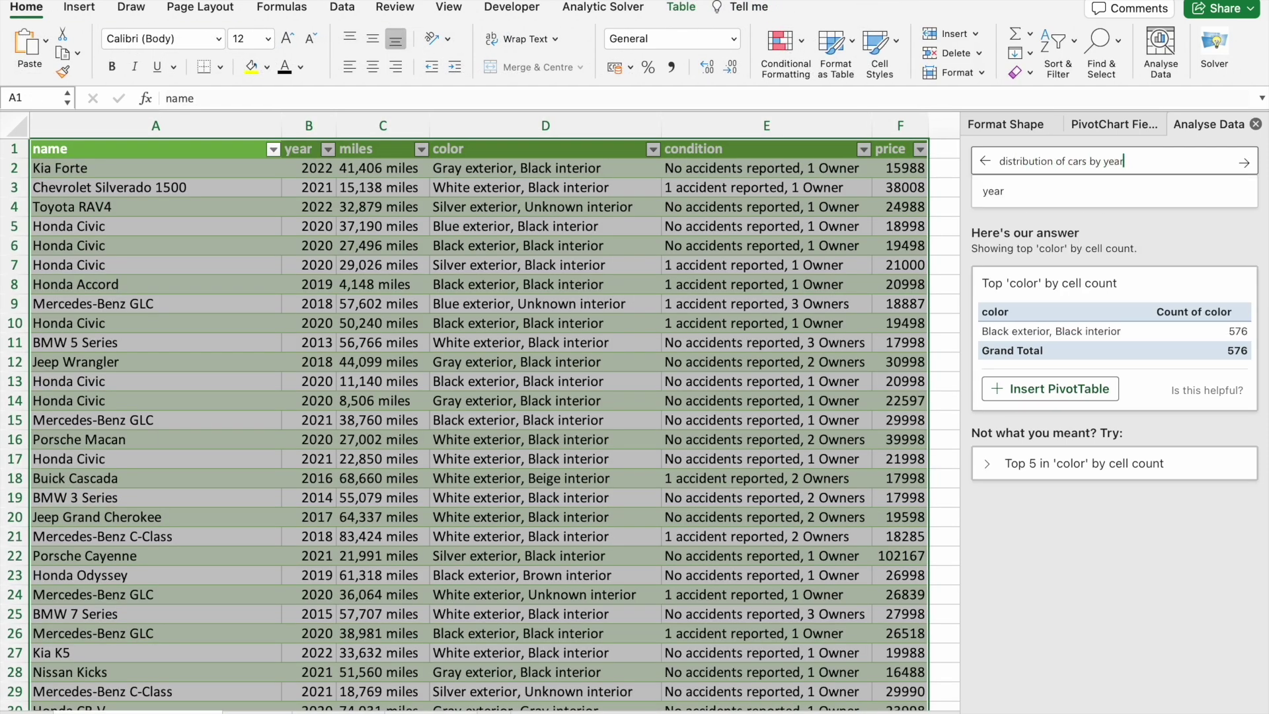
pyautogui.press('Return')
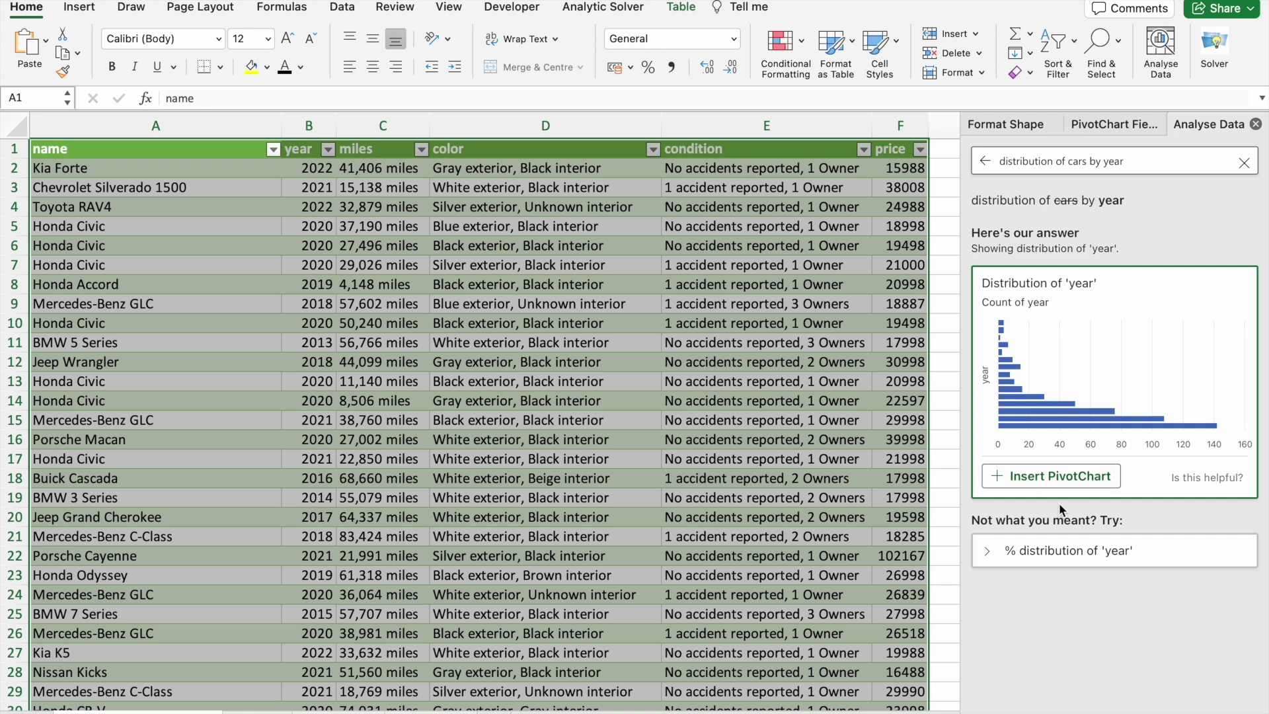
pyautogui.click(991, 554)
pyautogui.scroll(-2, 989, 550)
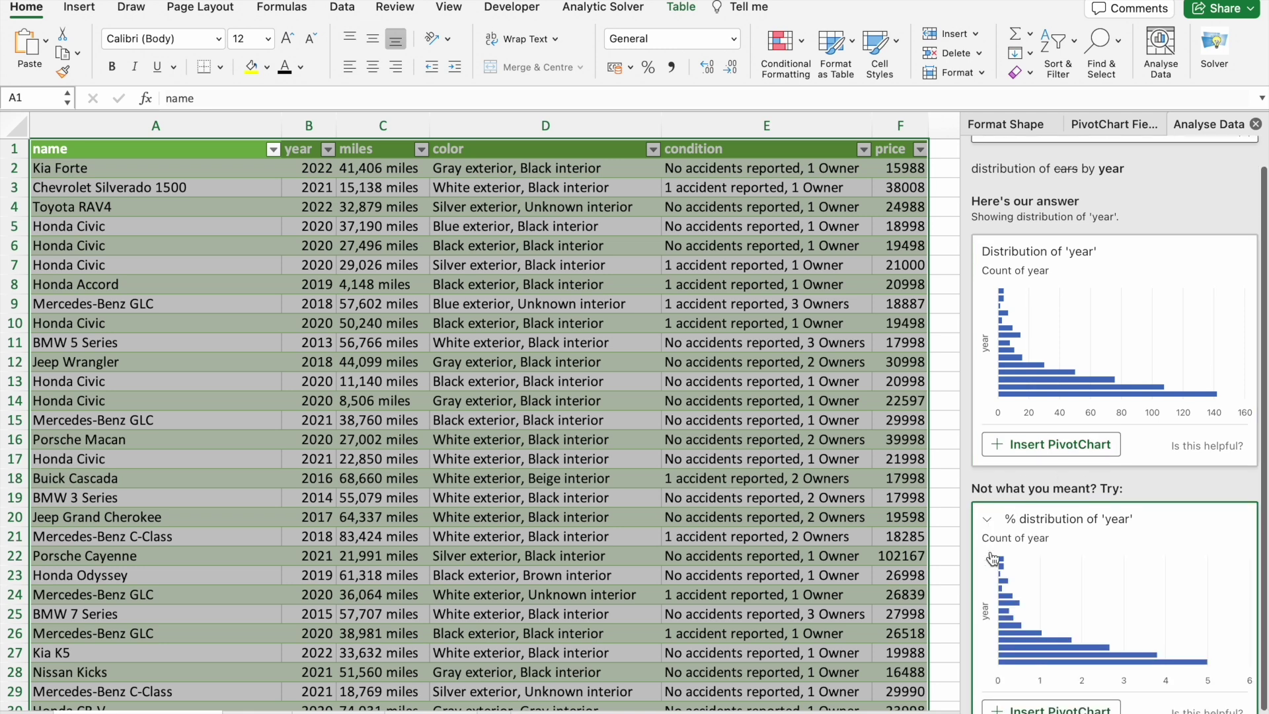
pyautogui.scroll(2, 989, 550)
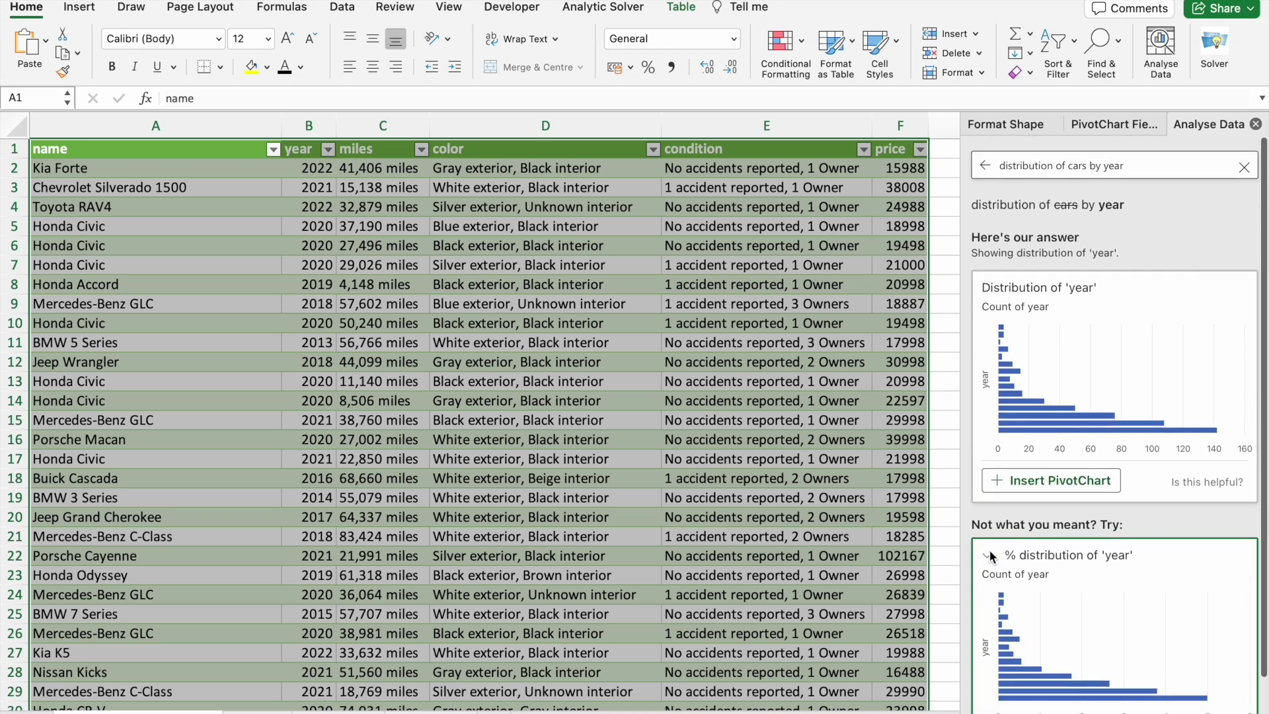
pyautogui.click(1063, 487)
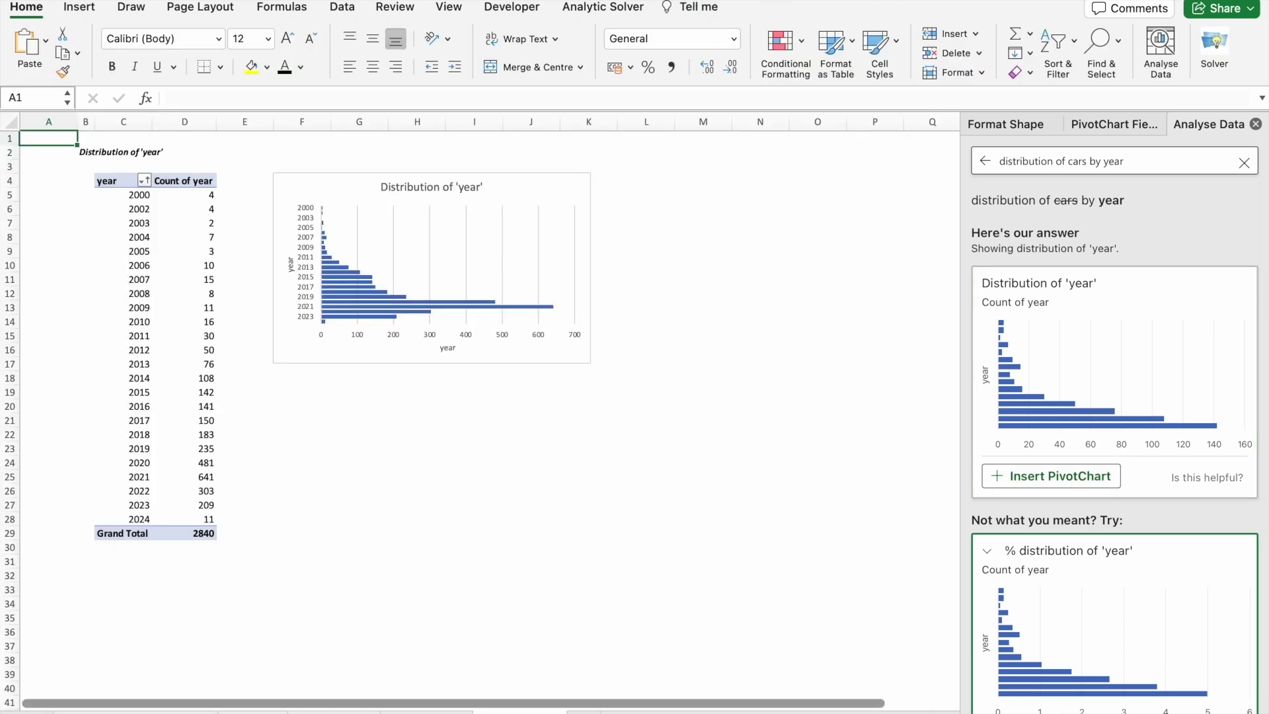
pyautogui.scroll(5, 753, 558)
pyautogui.scroll(-1, 751, 557)
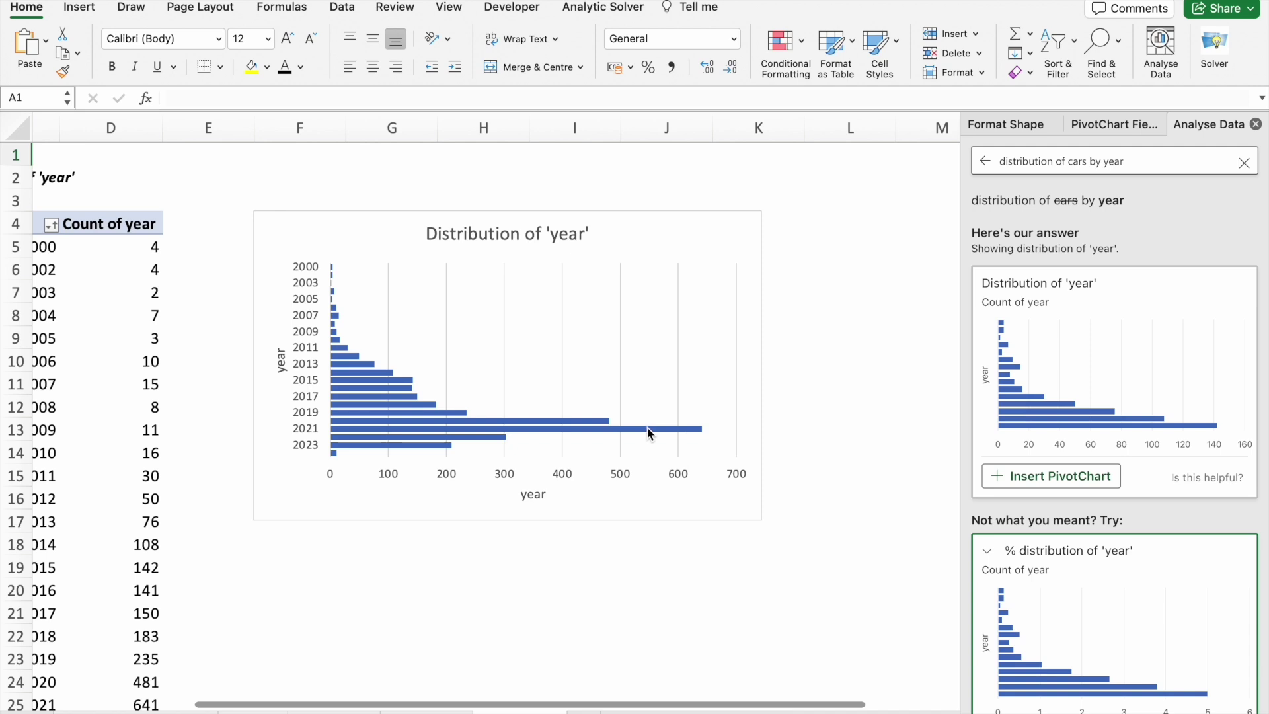
pyautogui.moveTo(647, 428)
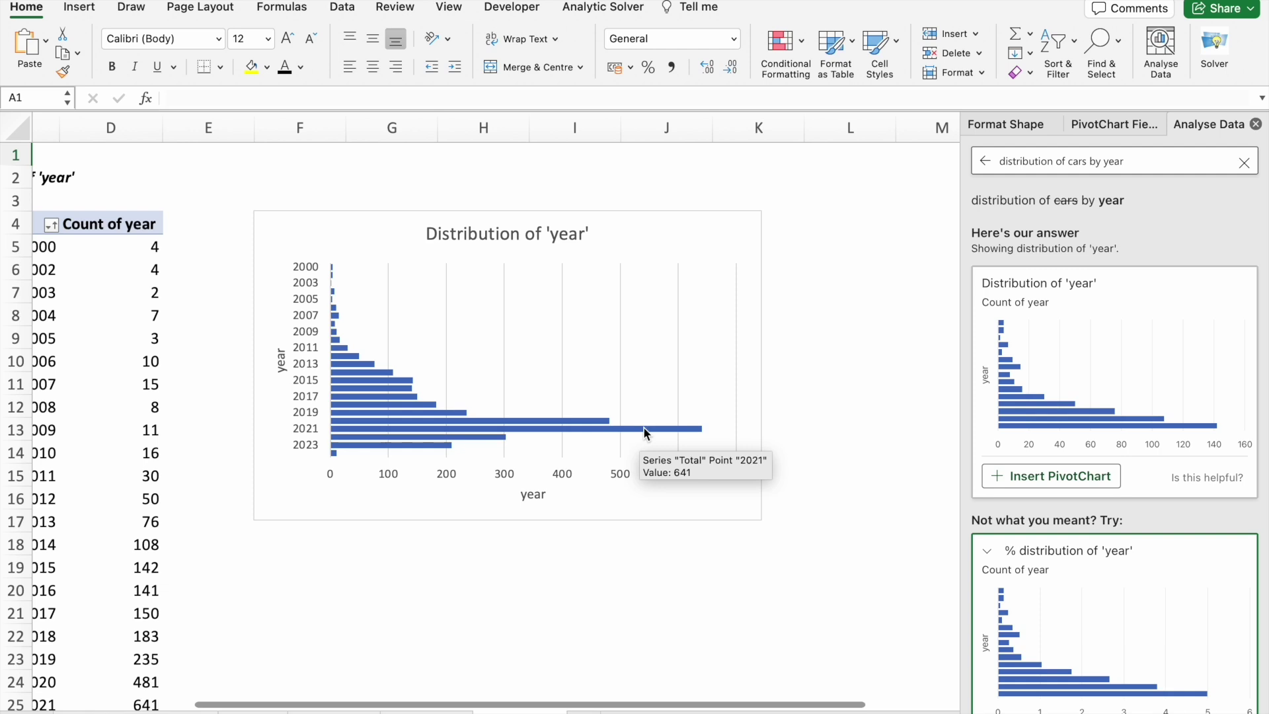
pyautogui.hscroll(-3, 643, 426)
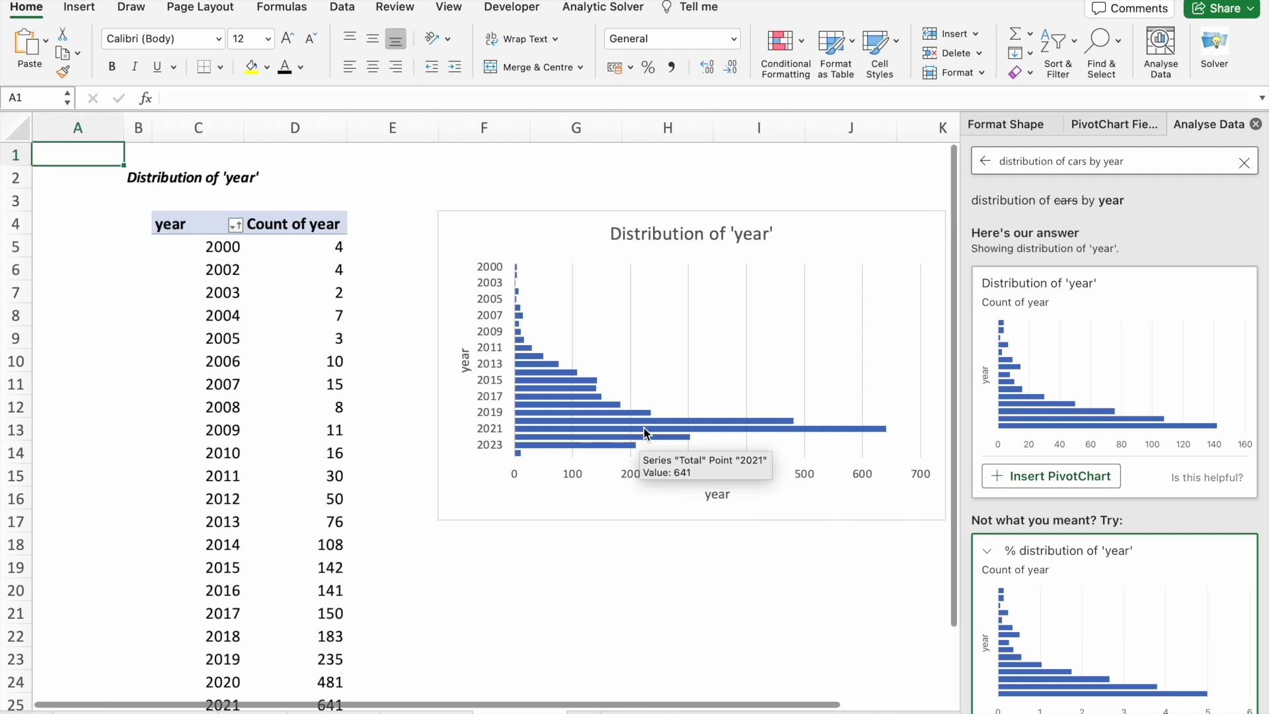
pyautogui.hscroll(2, 643, 427)
pyautogui.scroll(-1, 644, 427)
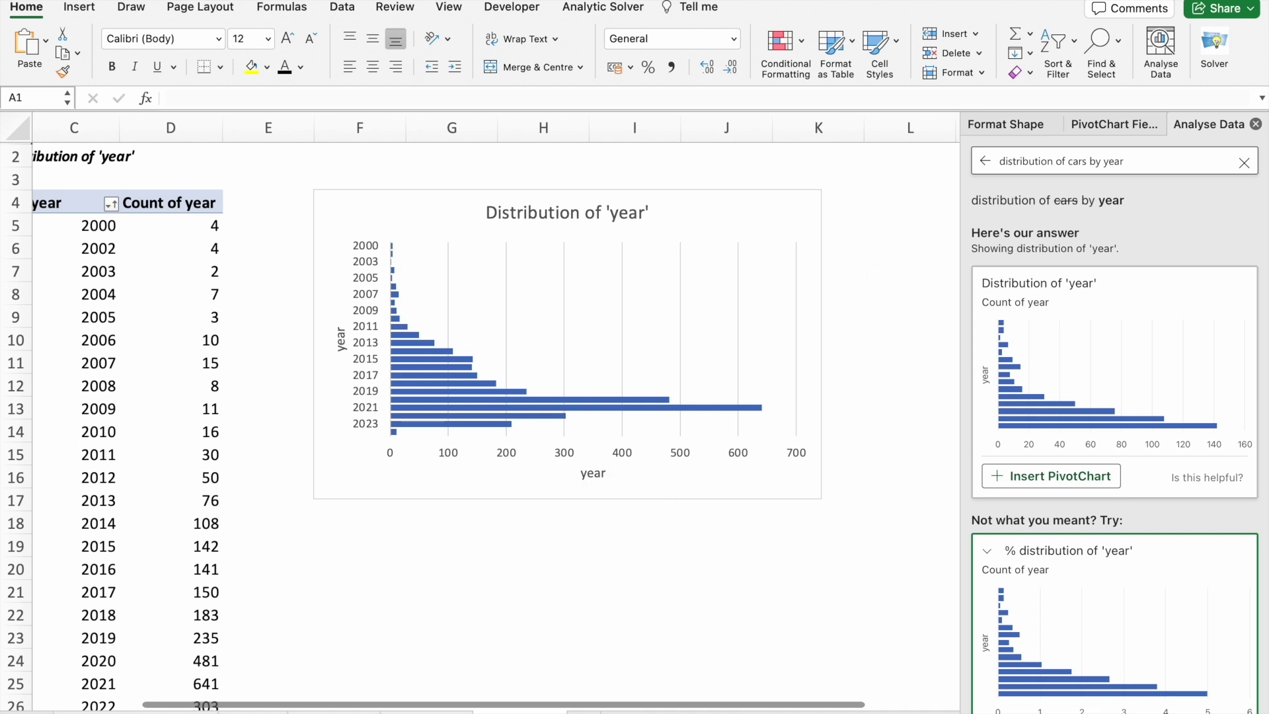
# Change the Analyze Data question from year to 'distribution of cars by miles'.
pyautogui.click(1137, 167)
pyautogui.press('BackSpace')
pyautogui.press('BackSpace')
pyautogui.press('BackSpace')
pyautogui.press('BackSpace')
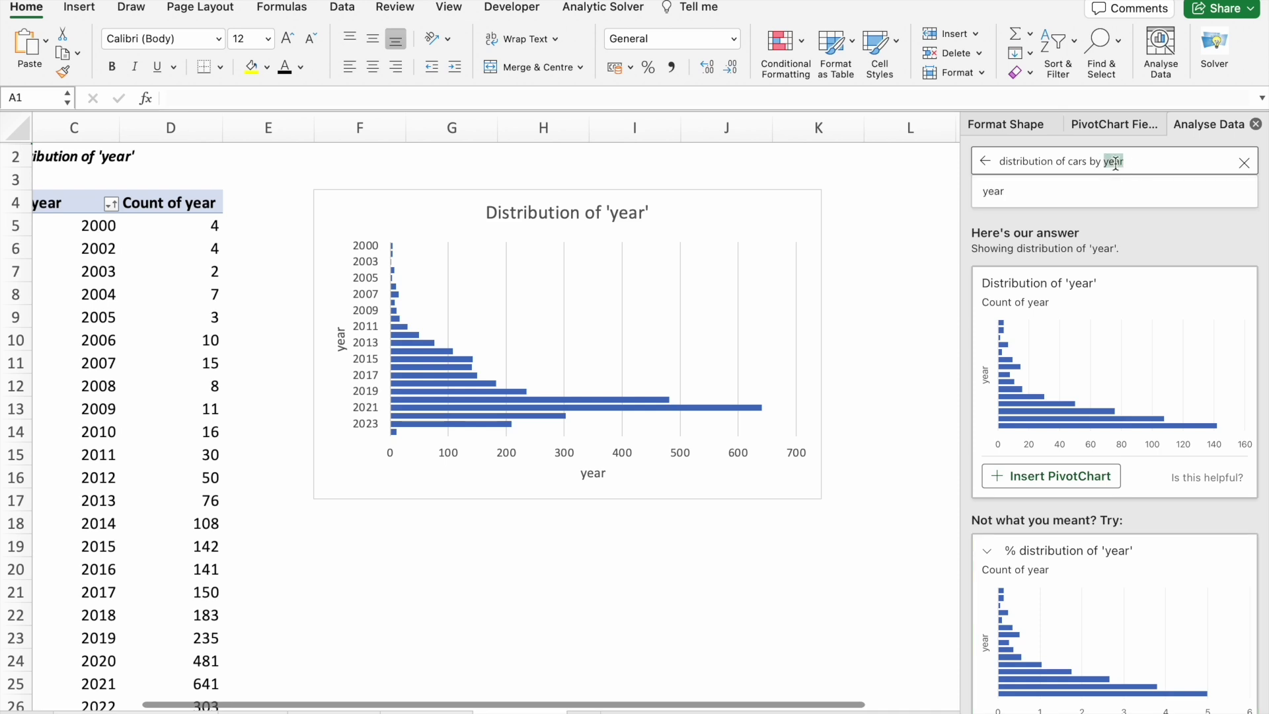
pyautogui.write('miles')
pyautogui.press('Return')
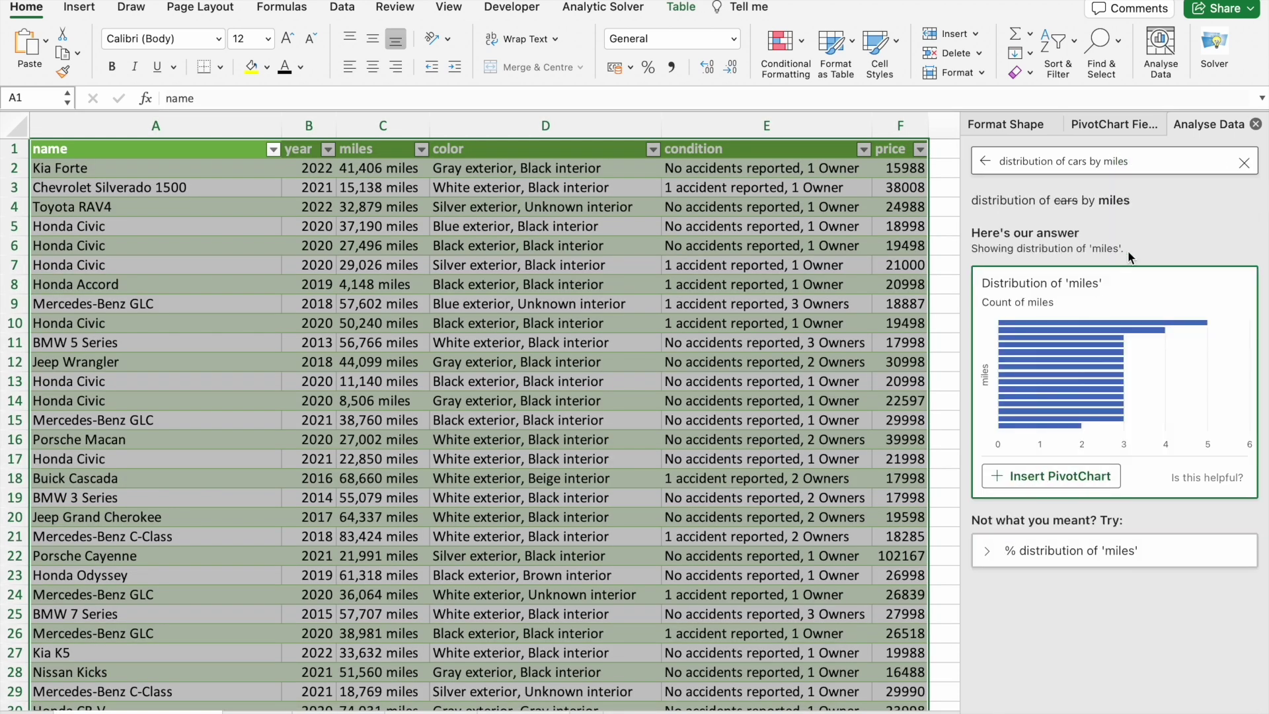
# Insert the miles distribution PivotTable and chart, then go back to the car data sheet.
pyautogui.click(1043, 477)
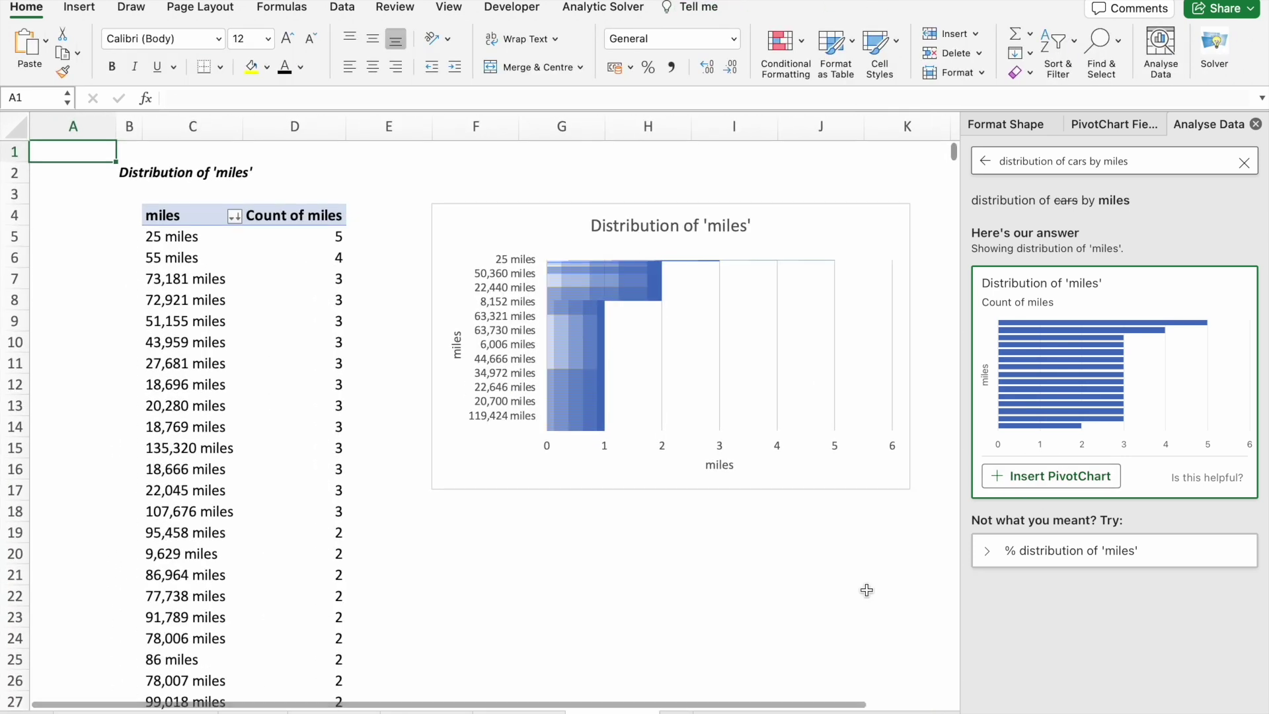
pyautogui.hscroll(2, 751, 612)
pyautogui.click(593, 500)
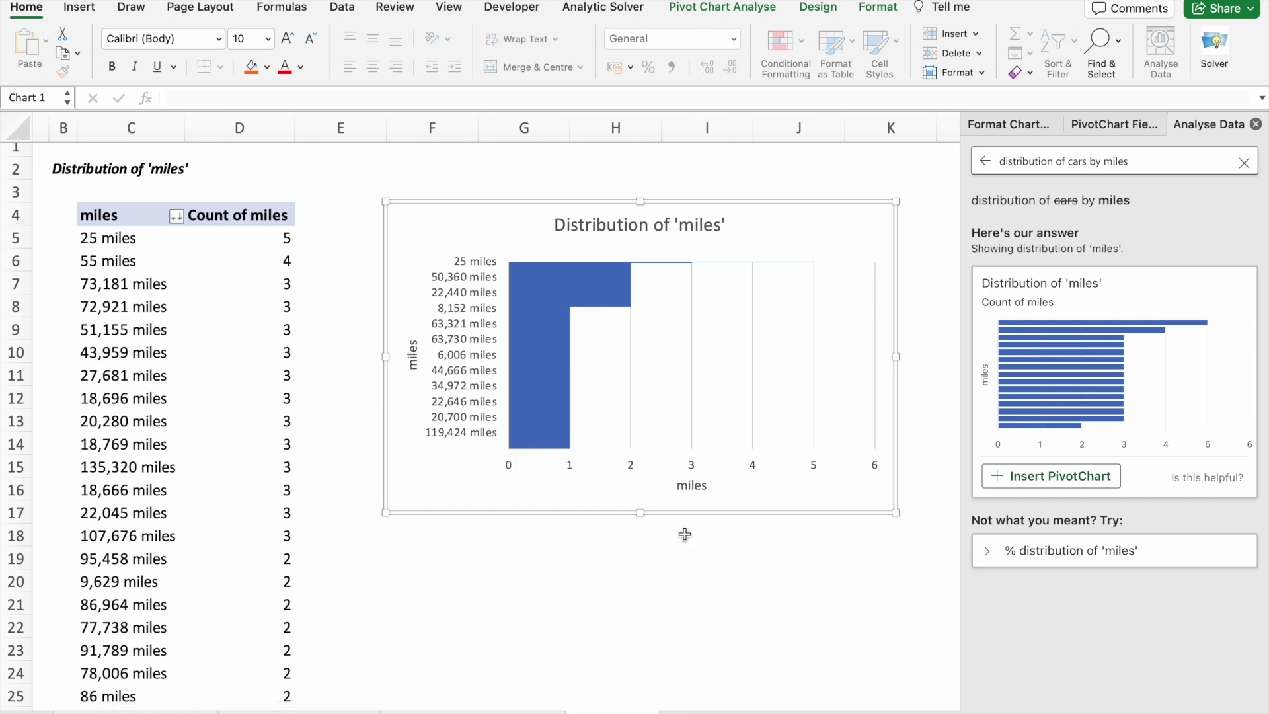
pyautogui.hotkey('ctrl', 'pageup')
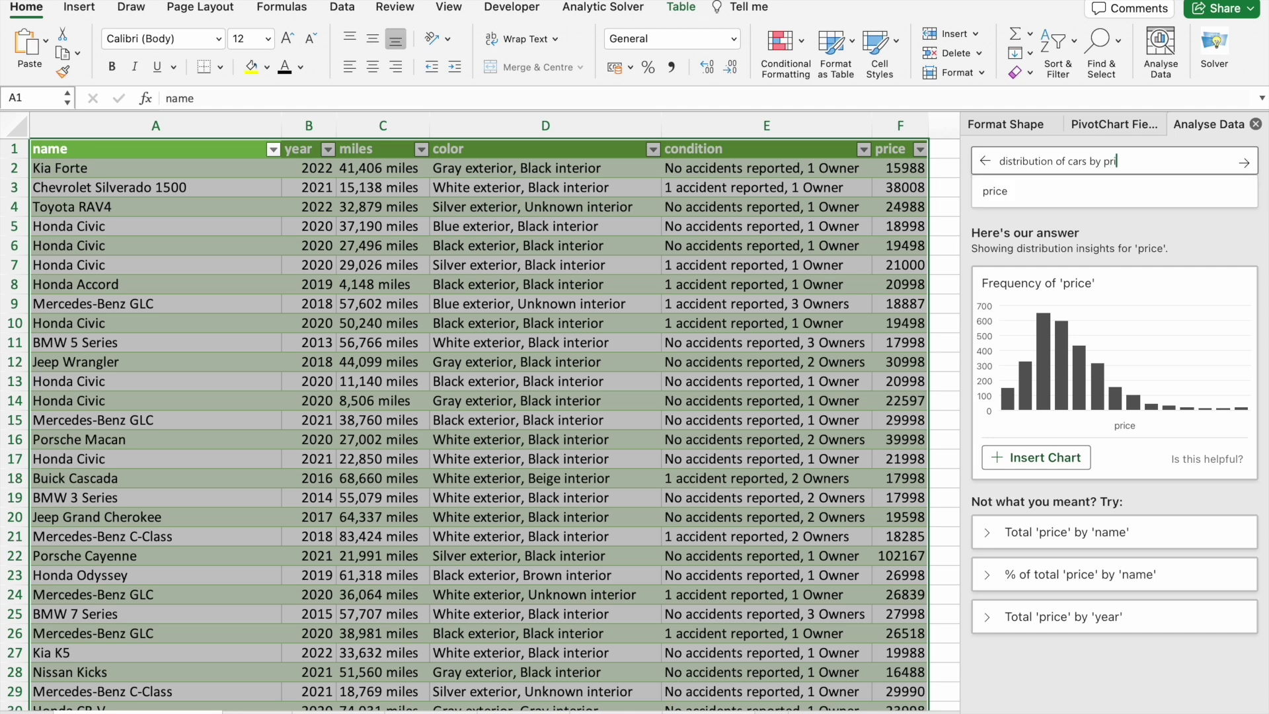
# Ask for the distribution of cars by price and insert the Frequency of 'price' chart on an empty sheet.
pyautogui.press('Return')
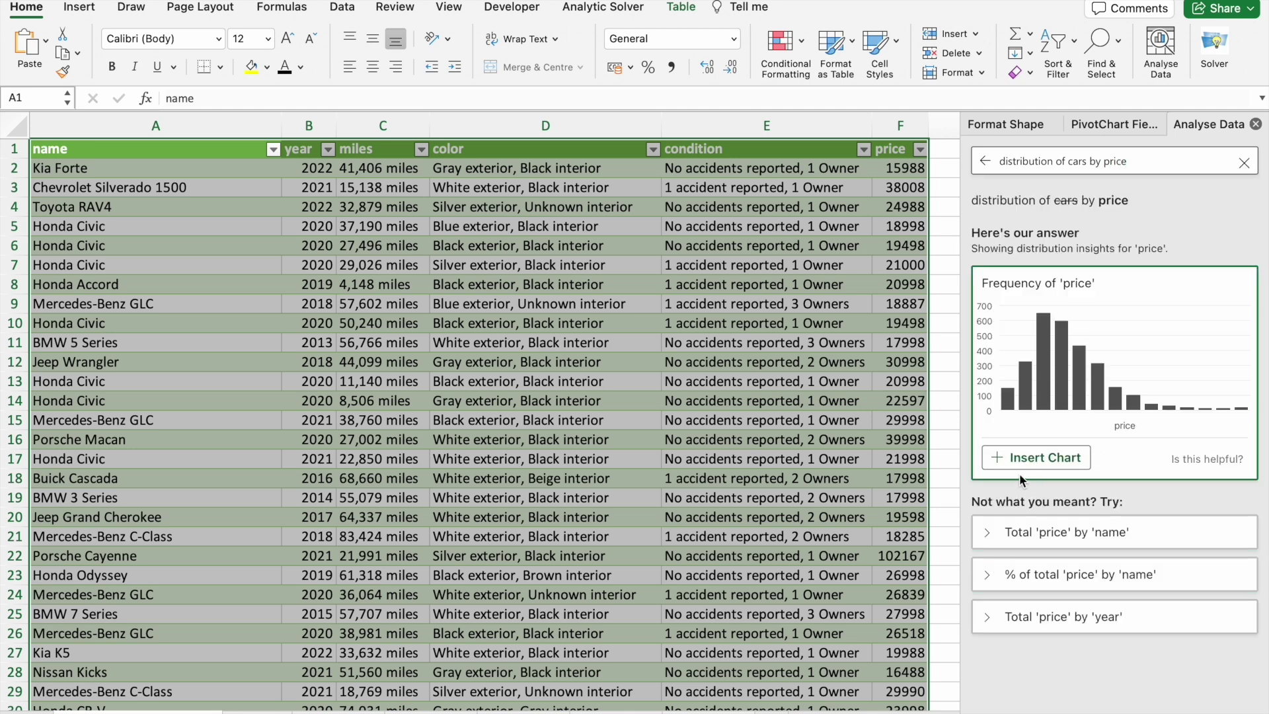
pyautogui.click(1070, 465)
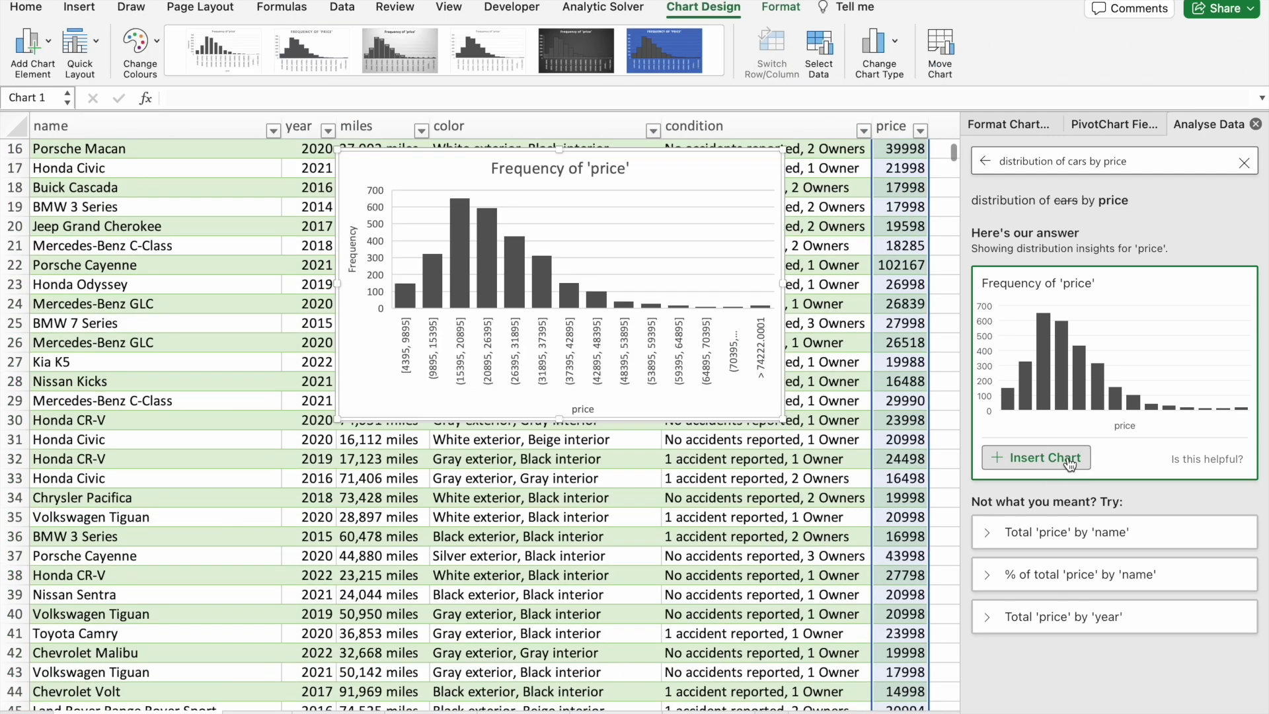
pyautogui.press('Delete')
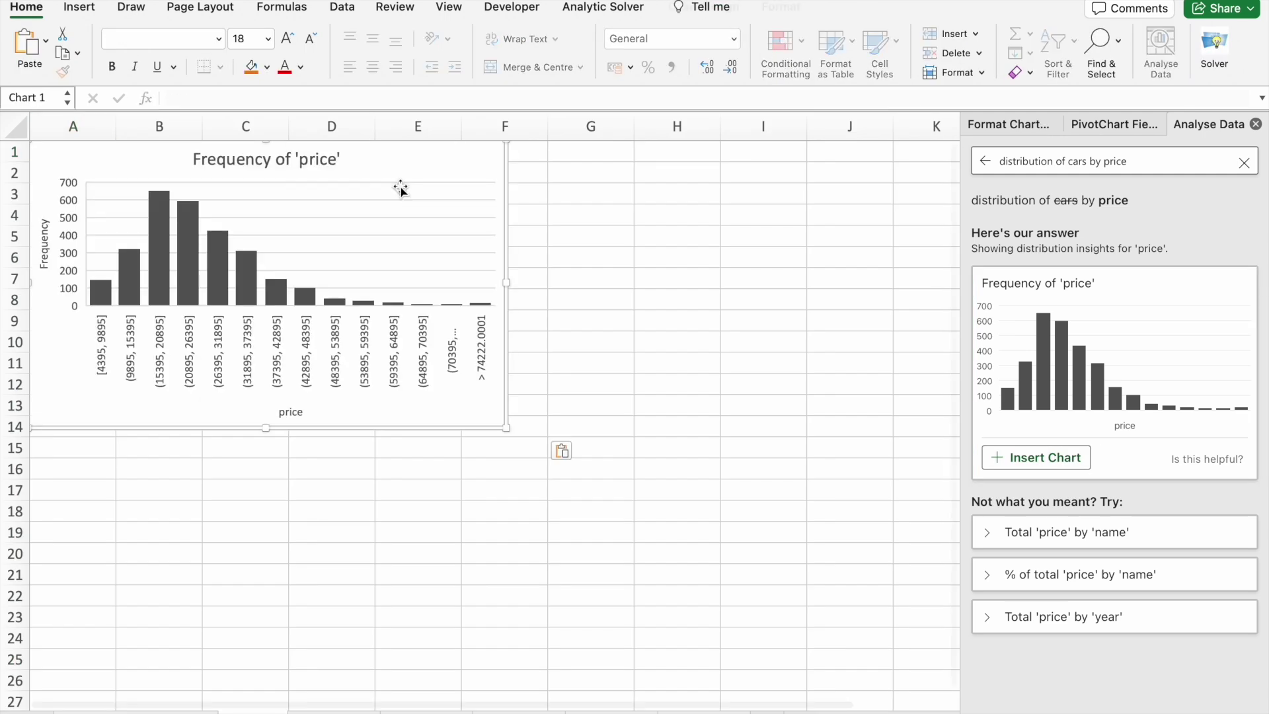
# Move and enlarge the price histogram, select its bars, and return to the car data sheet.
pyautogui.moveTo(402, 187); pyautogui.dragTo(623, 360)
pyautogui.moveTo(705, 303); pyautogui.dragTo(838, 226)
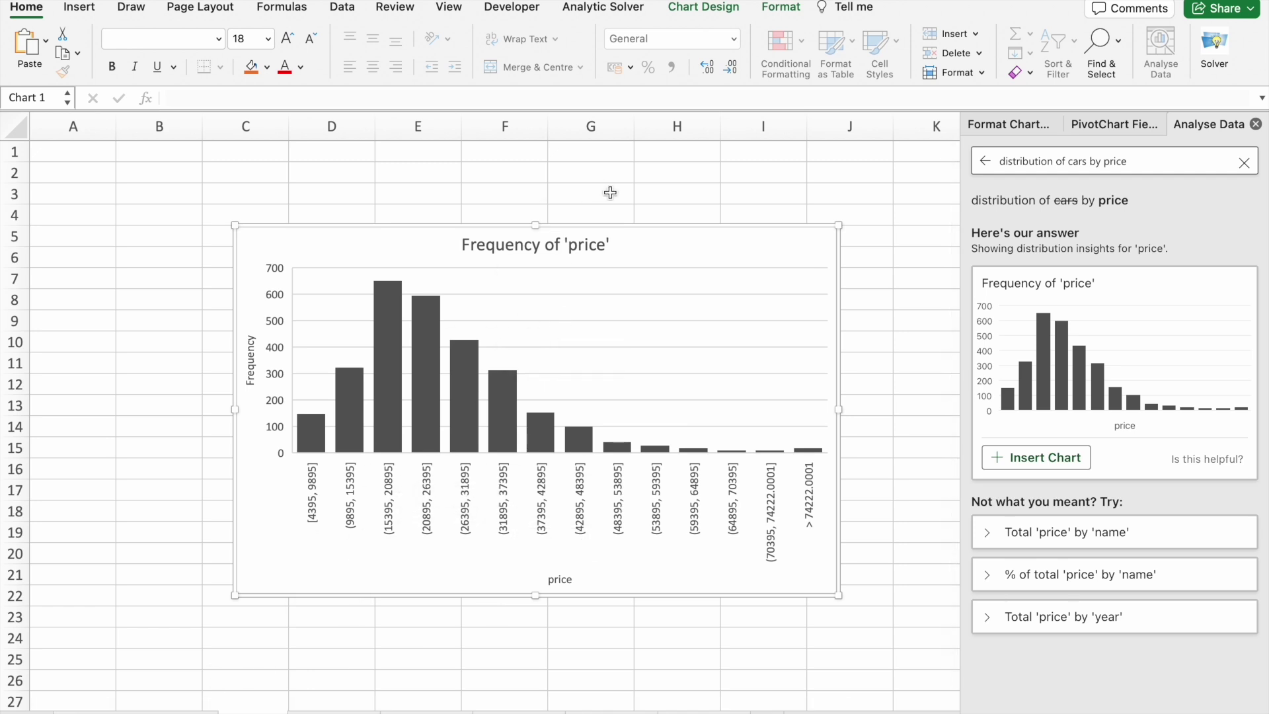
pyautogui.moveTo(387, 318)
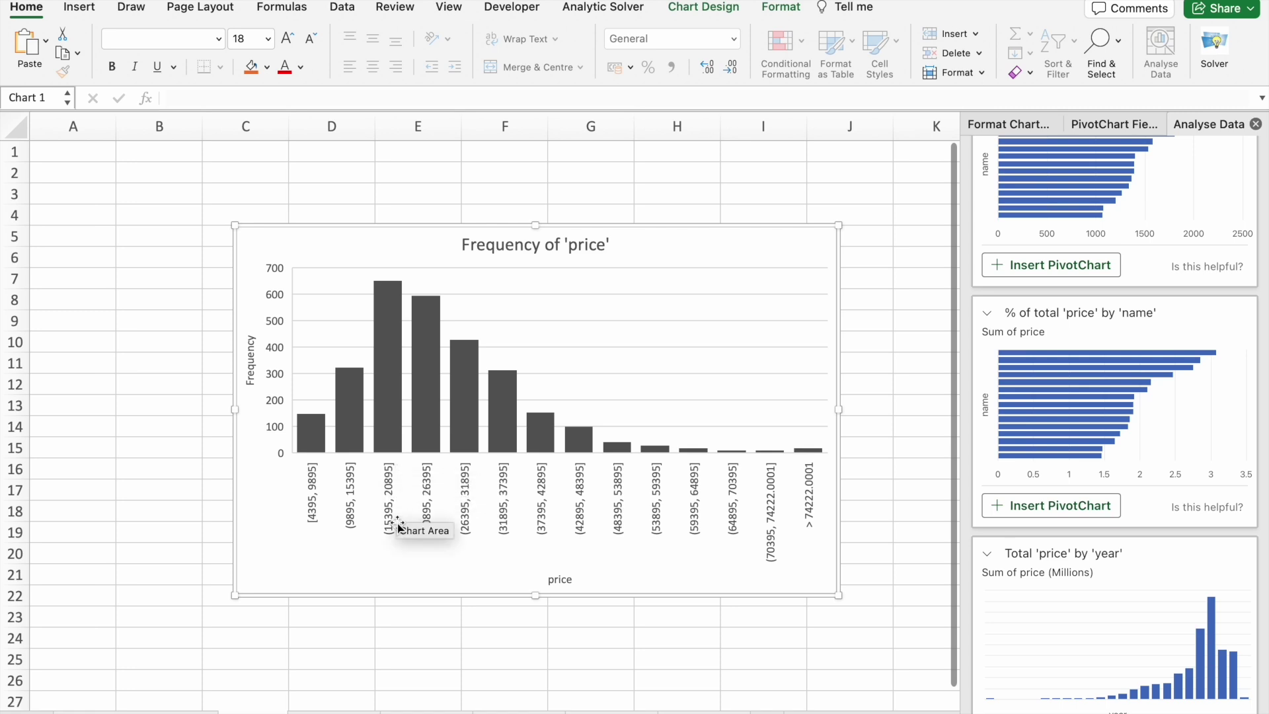
pyautogui.click(502, 423)
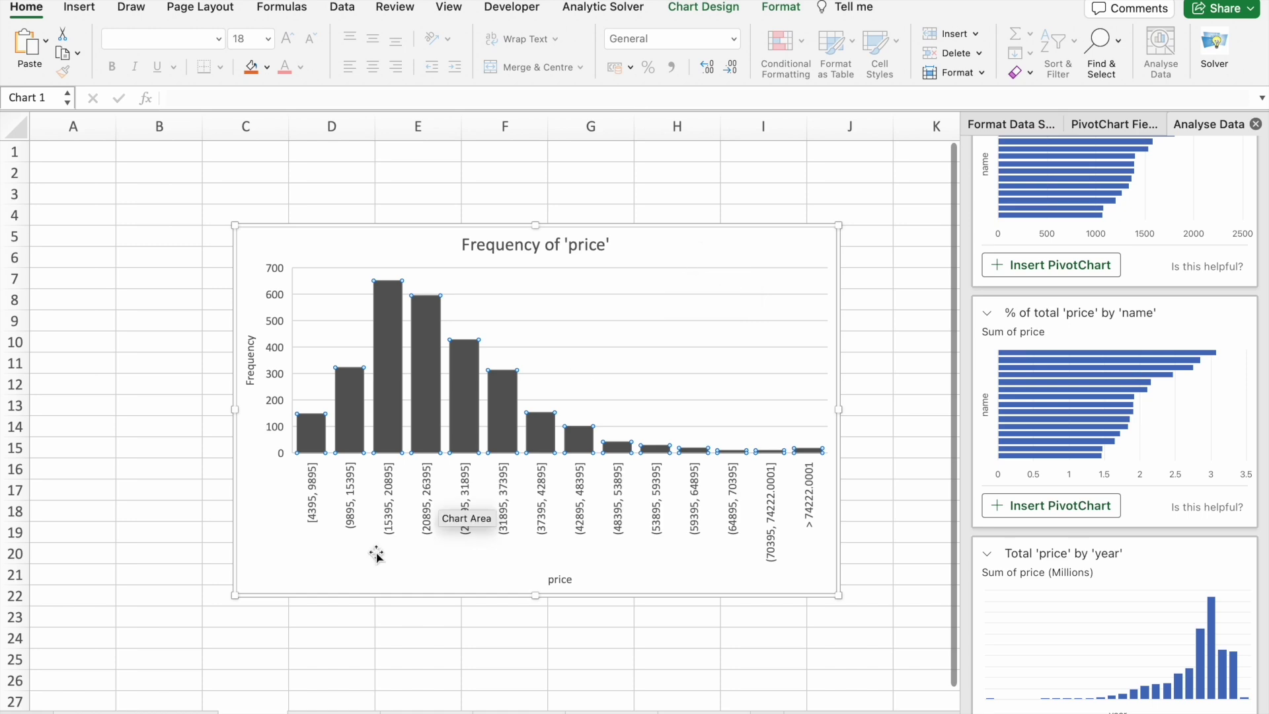
pyautogui.click(133, 707)
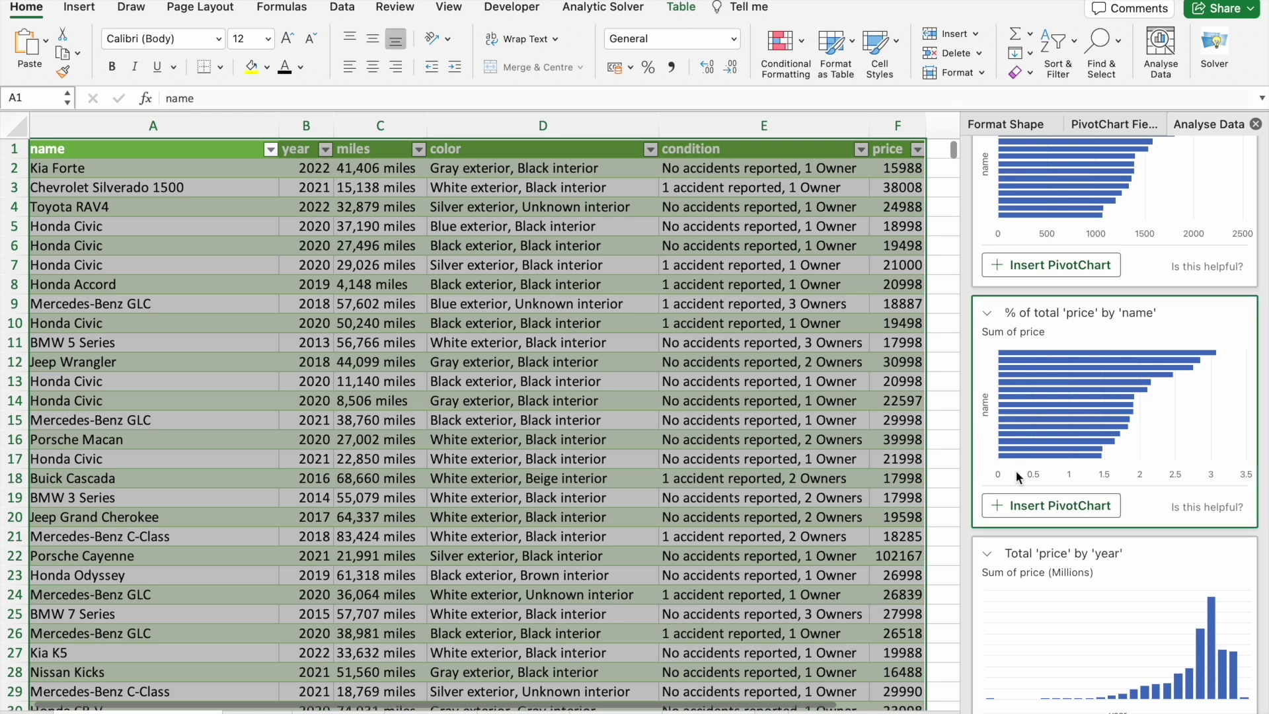
# Query 'percentage of cars by condition' and insert the resulting % distribution PivotTable and chart.
pyautogui.scroll(1, 1076, 404)
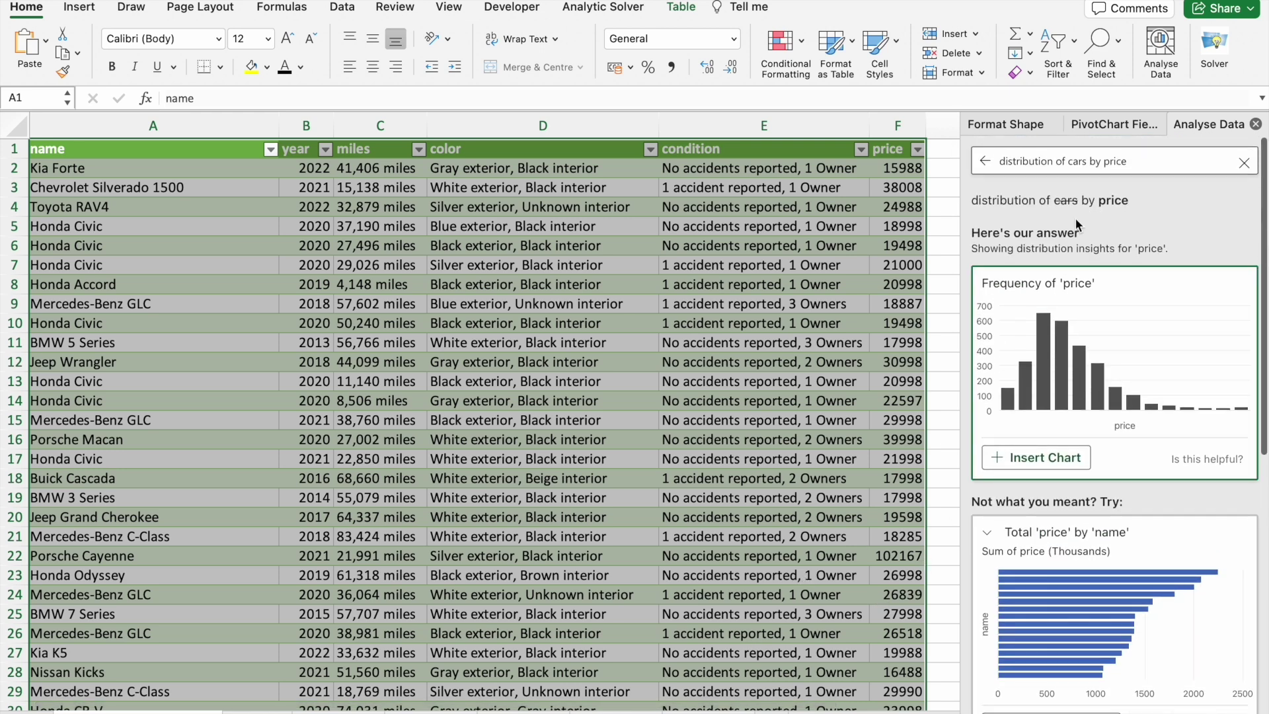
pyautogui.click(1034, 166)
pyautogui.write('percentage o')
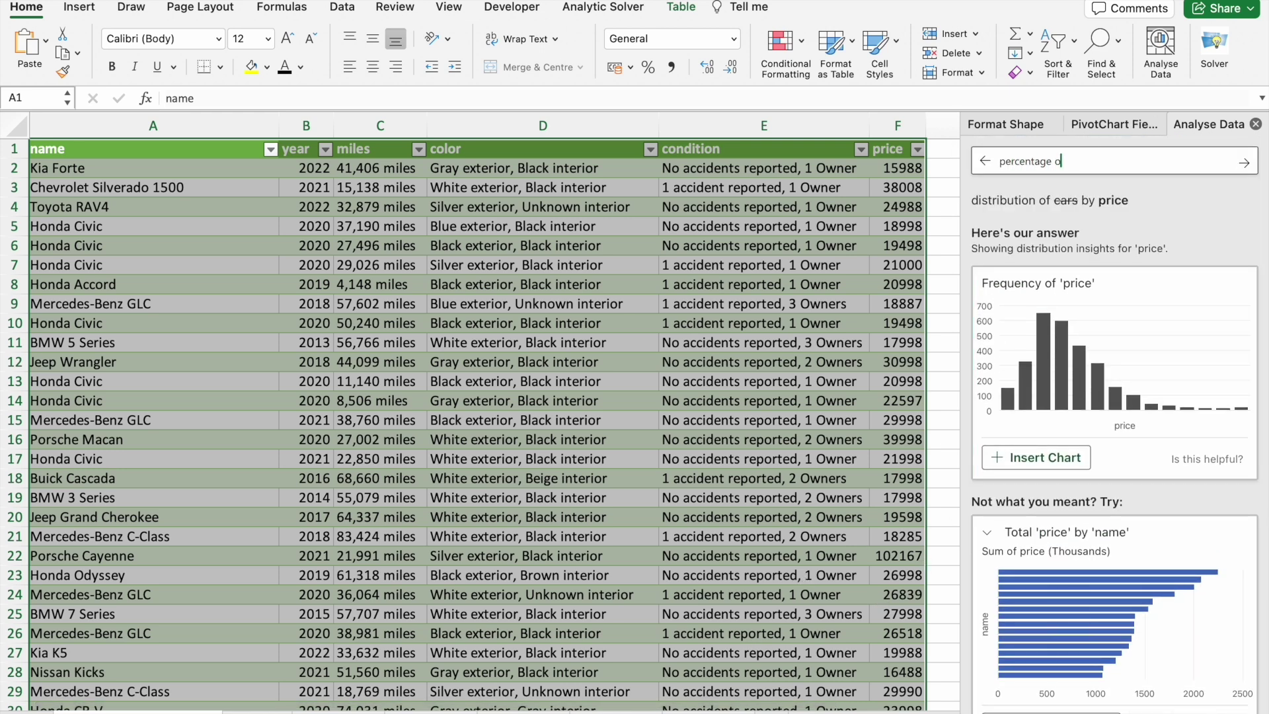
pyautogui.write('f cars by condition')
pyautogui.press('Return')
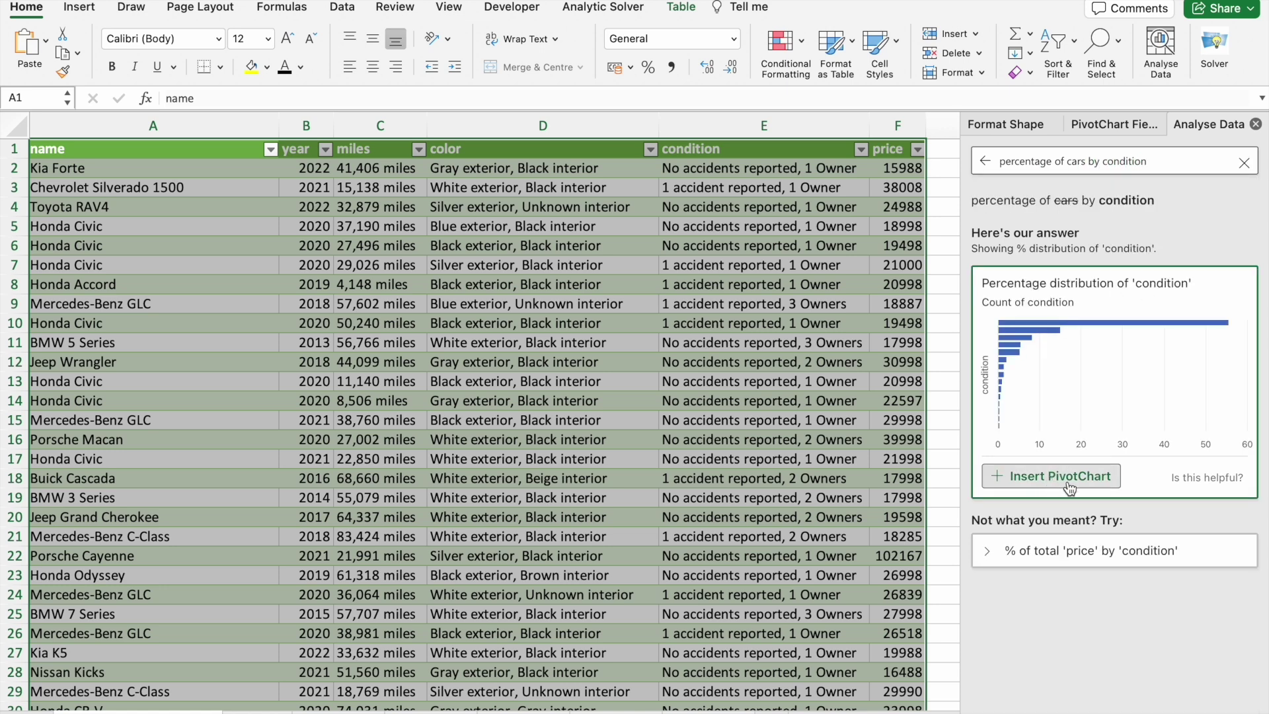
pyautogui.click(1102, 481)
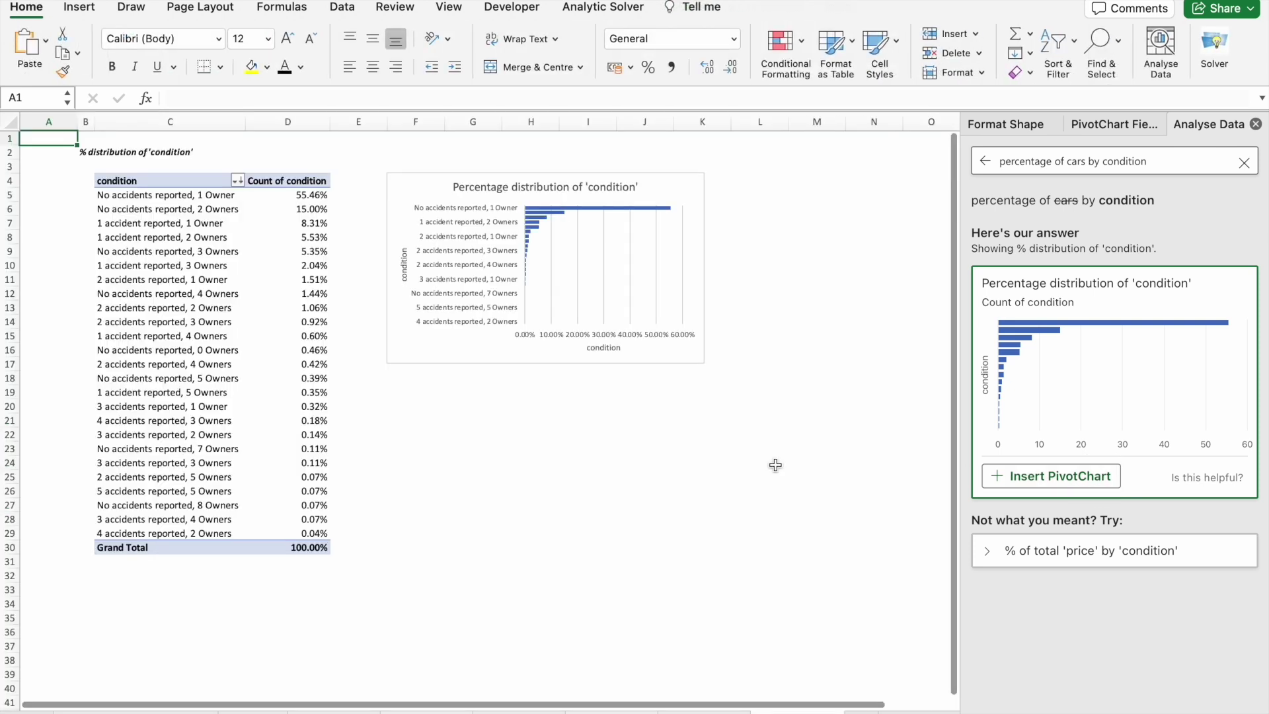
pyautogui.scroll(5, 701, 596)
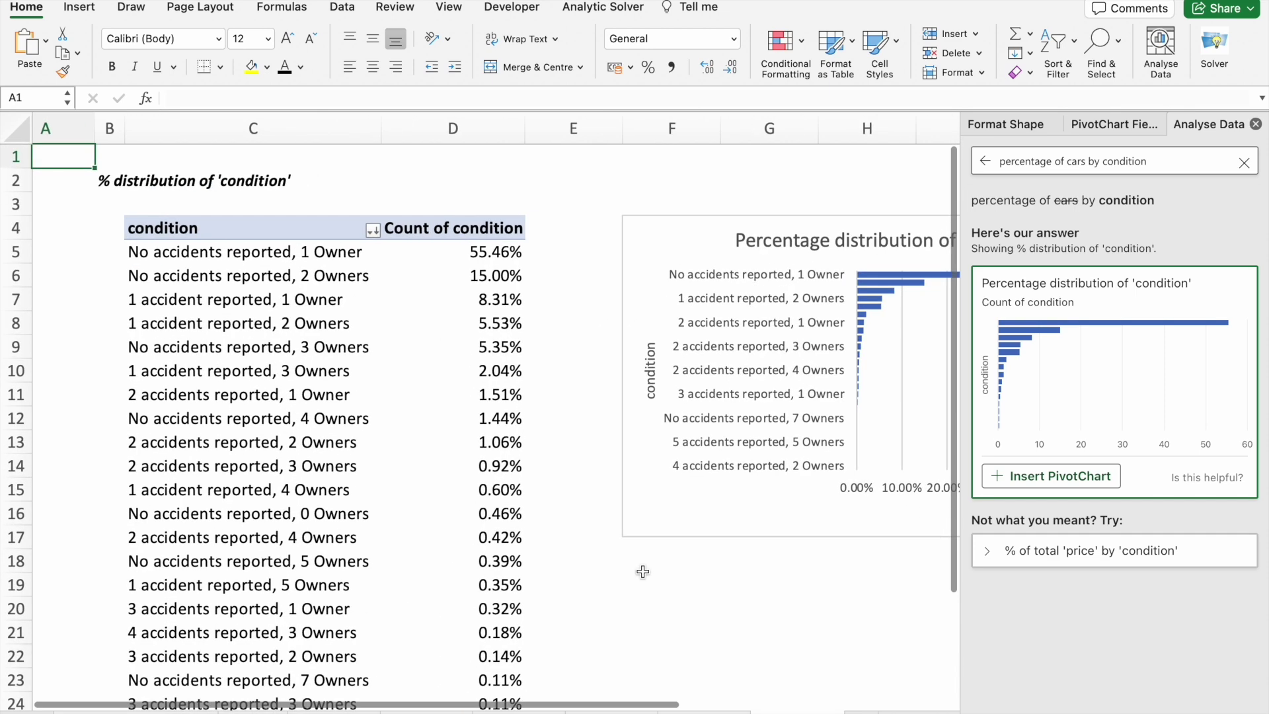
pyautogui.hscroll(8, 701, 597)
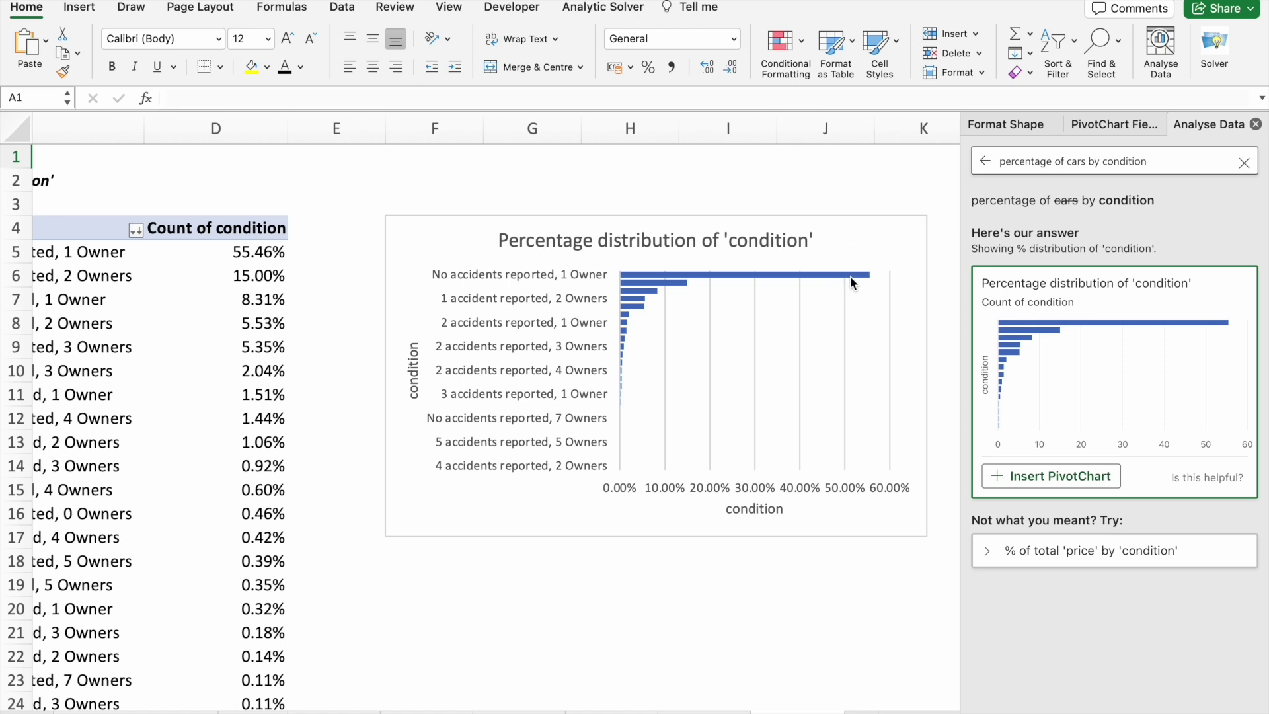
pyautogui.hscroll(-8, 595, 444)
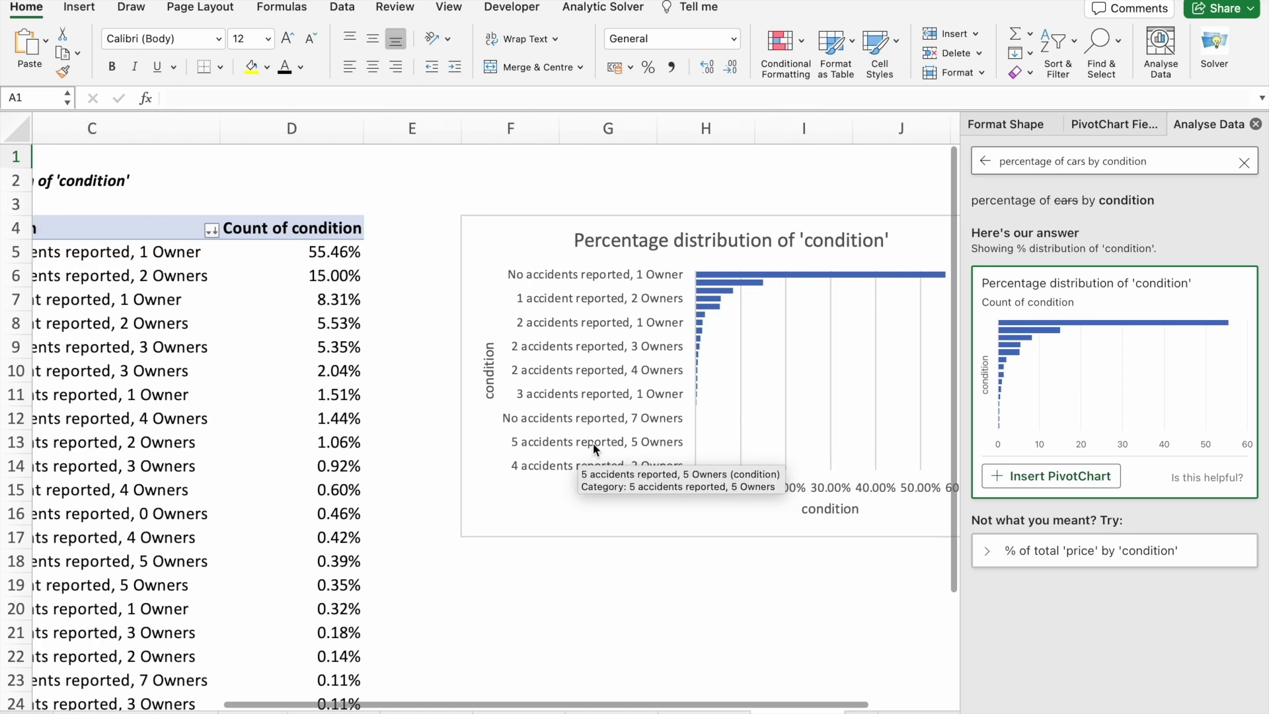
pyautogui.click(238, 251)
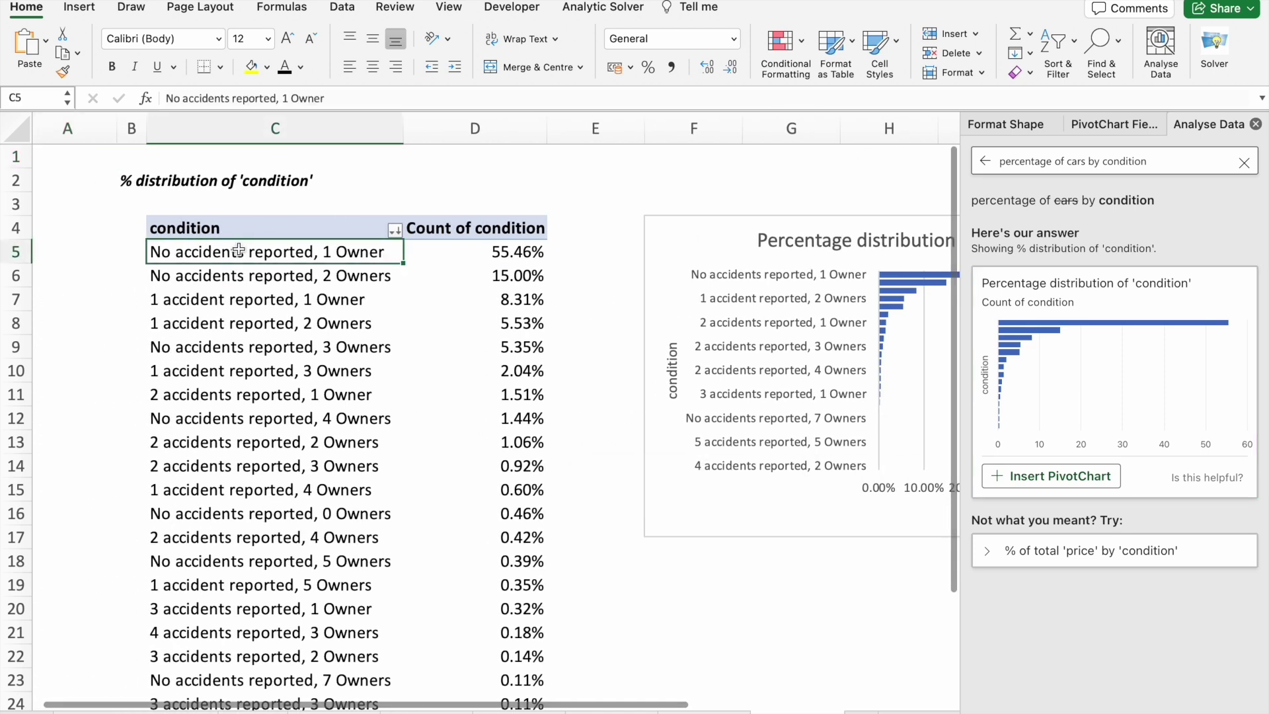
pyautogui.click(492, 253)
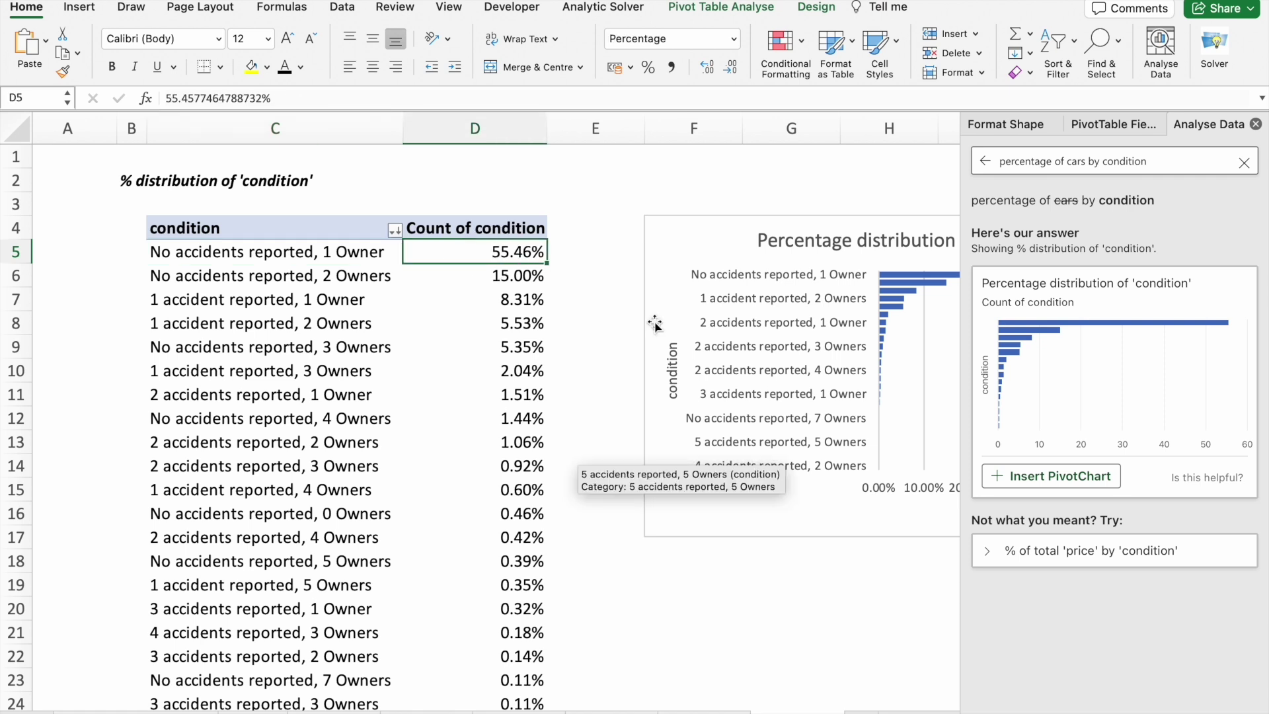
pyautogui.click(297, 258)
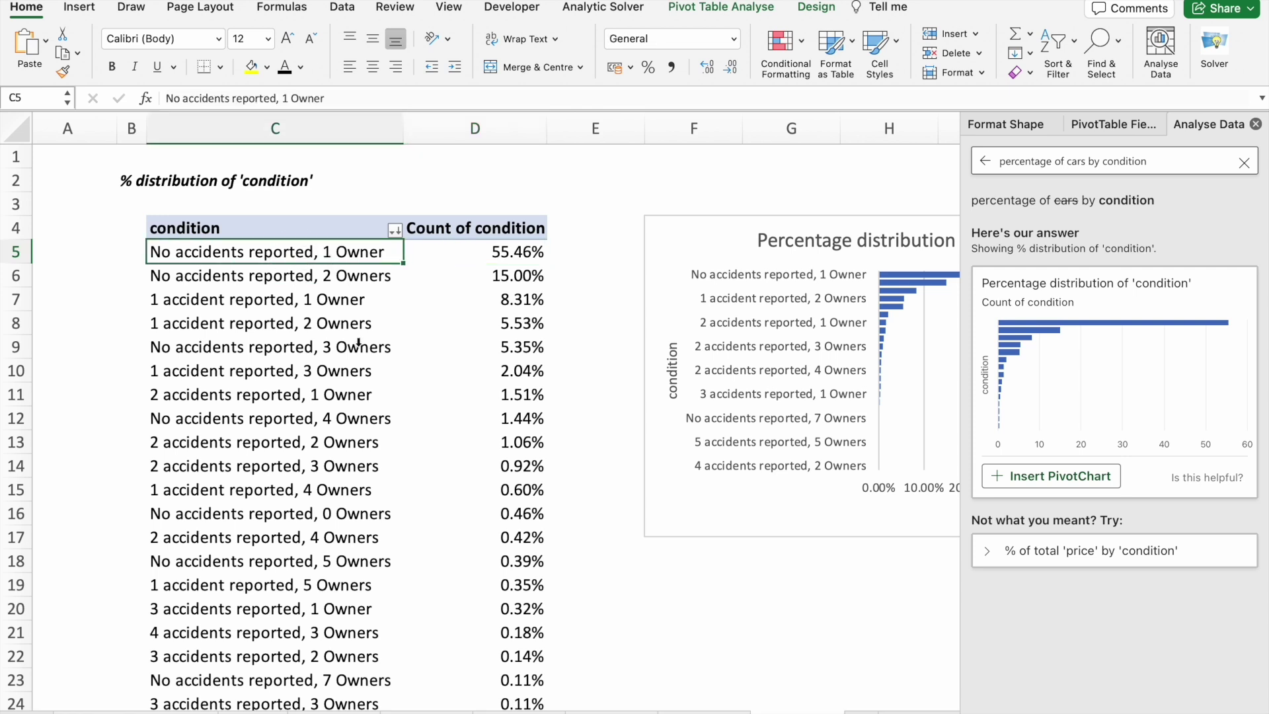
pyautogui.click(450, 273)
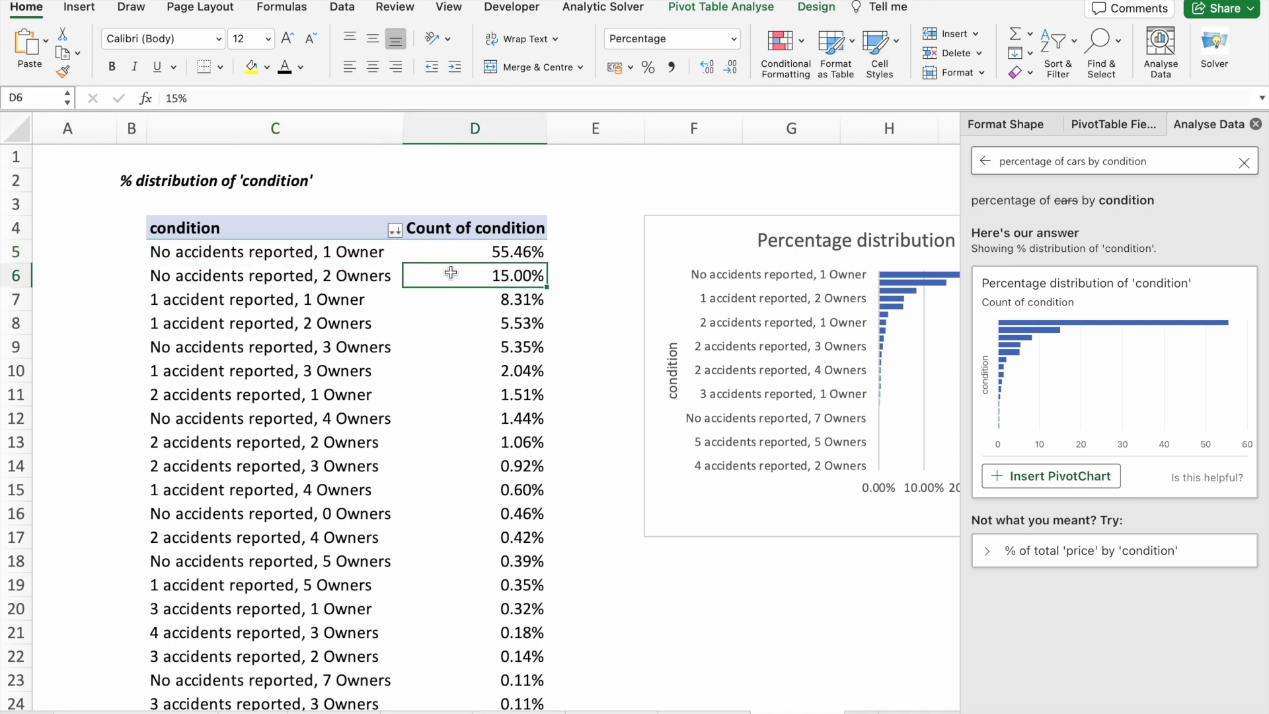
pyautogui.click(240, 278)
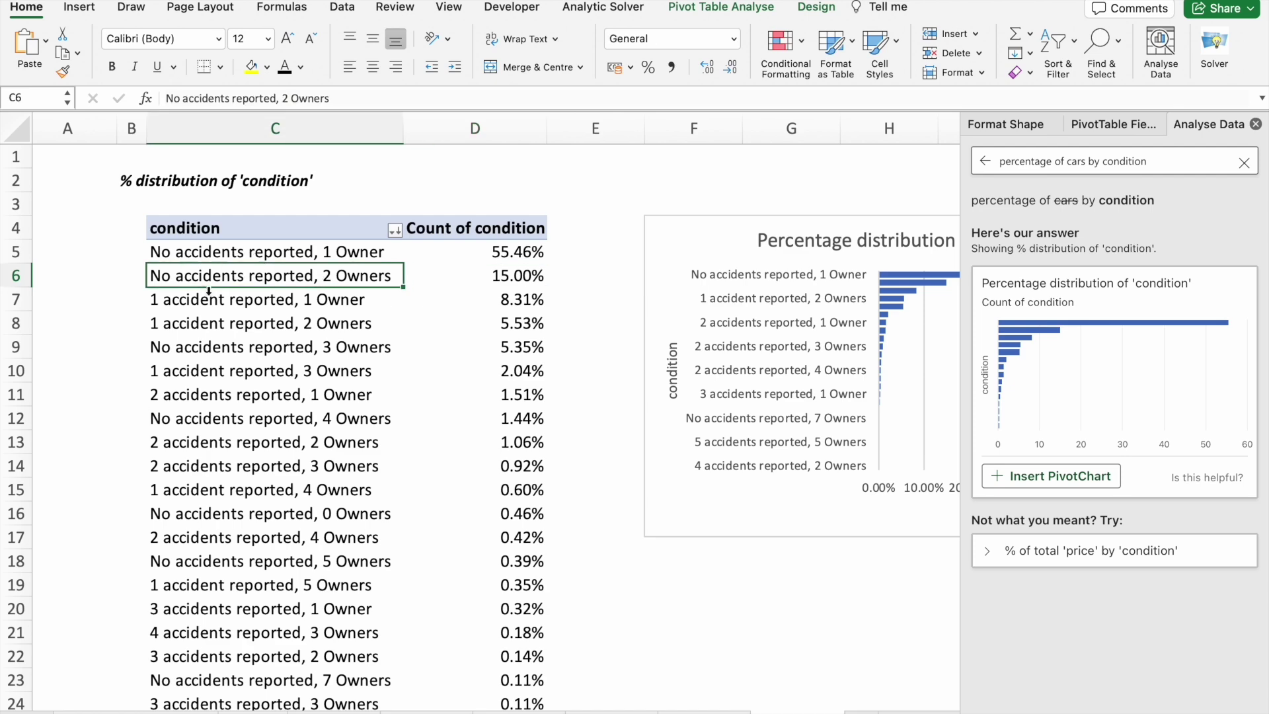
pyautogui.scroll(-1, 354, 291)
pyautogui.hscroll(1, 354, 291)
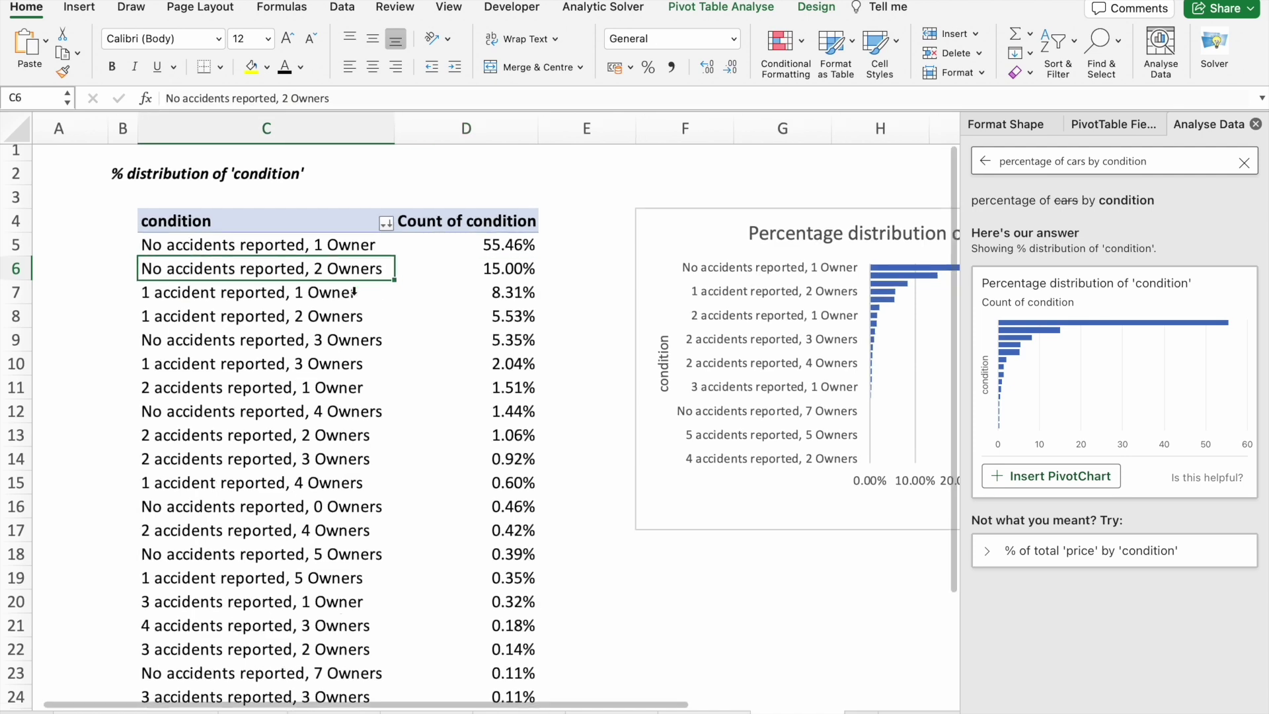
pyautogui.click(483, 284)
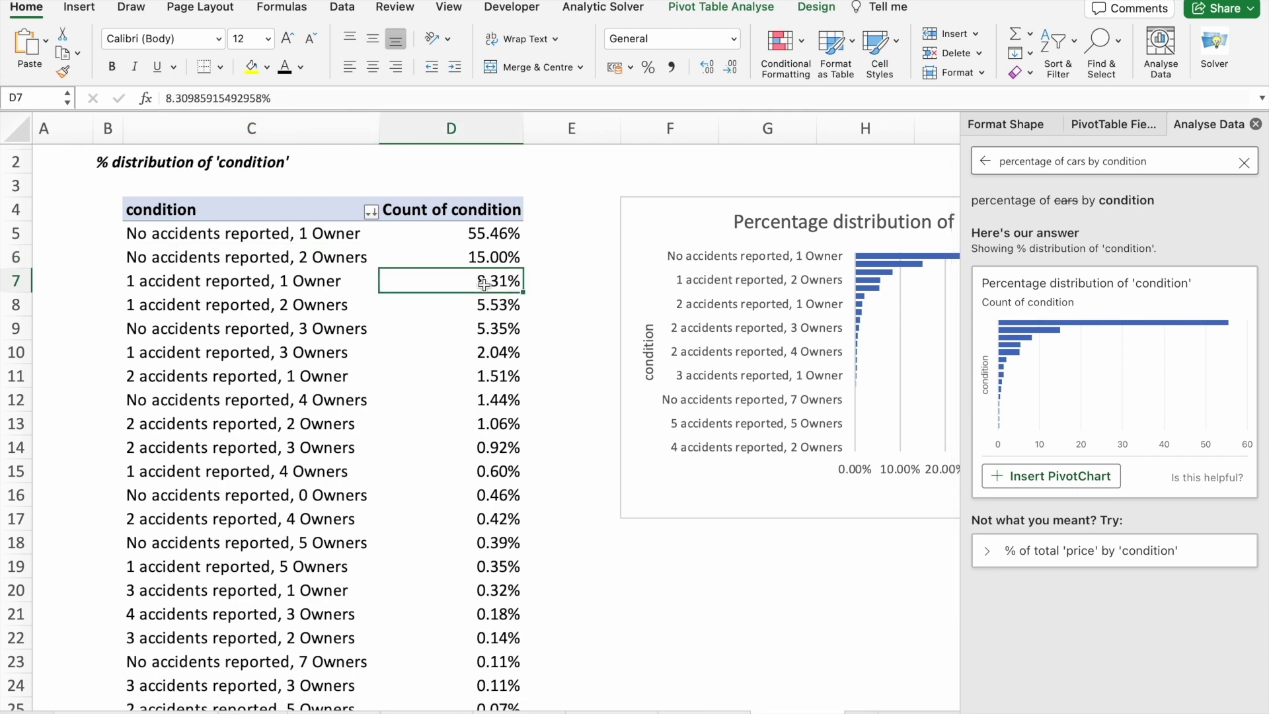
pyautogui.scroll(-5, 472, 440)
pyautogui.hscroll(1, 471, 440)
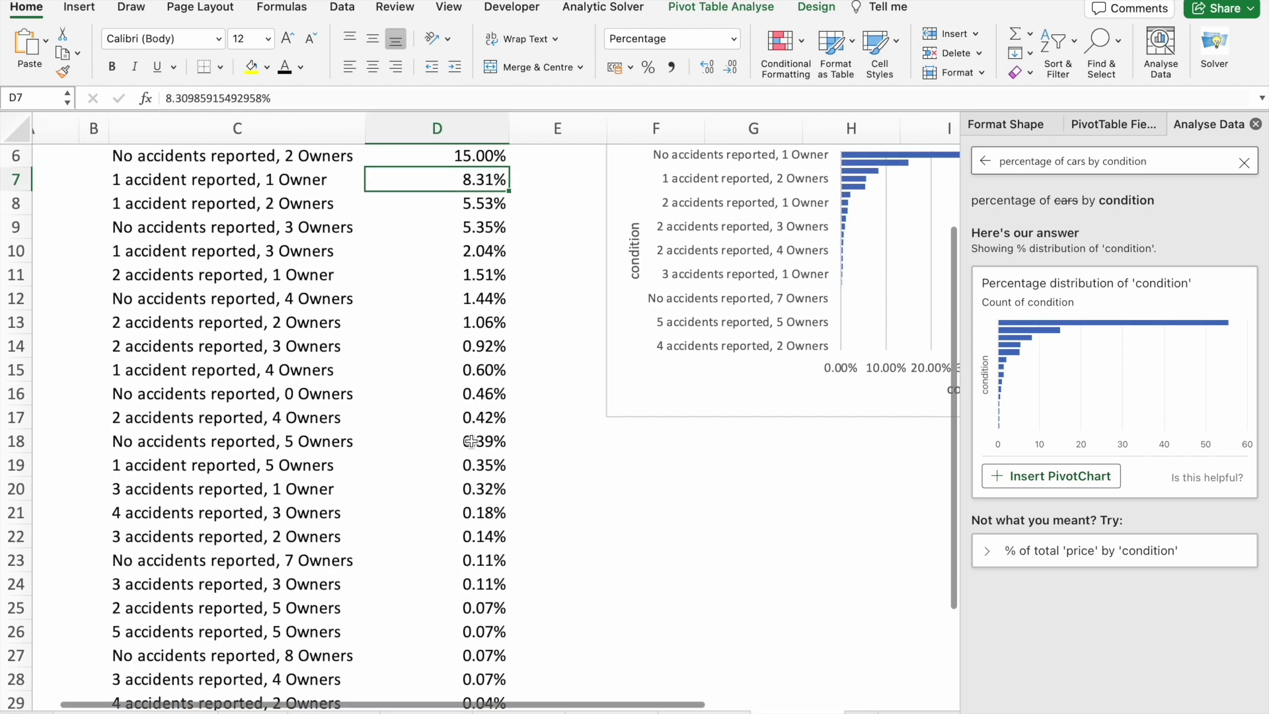
pyautogui.scroll(3, 471, 441)
pyautogui.scroll(-4, 471, 440)
pyautogui.scroll(1, 472, 440)
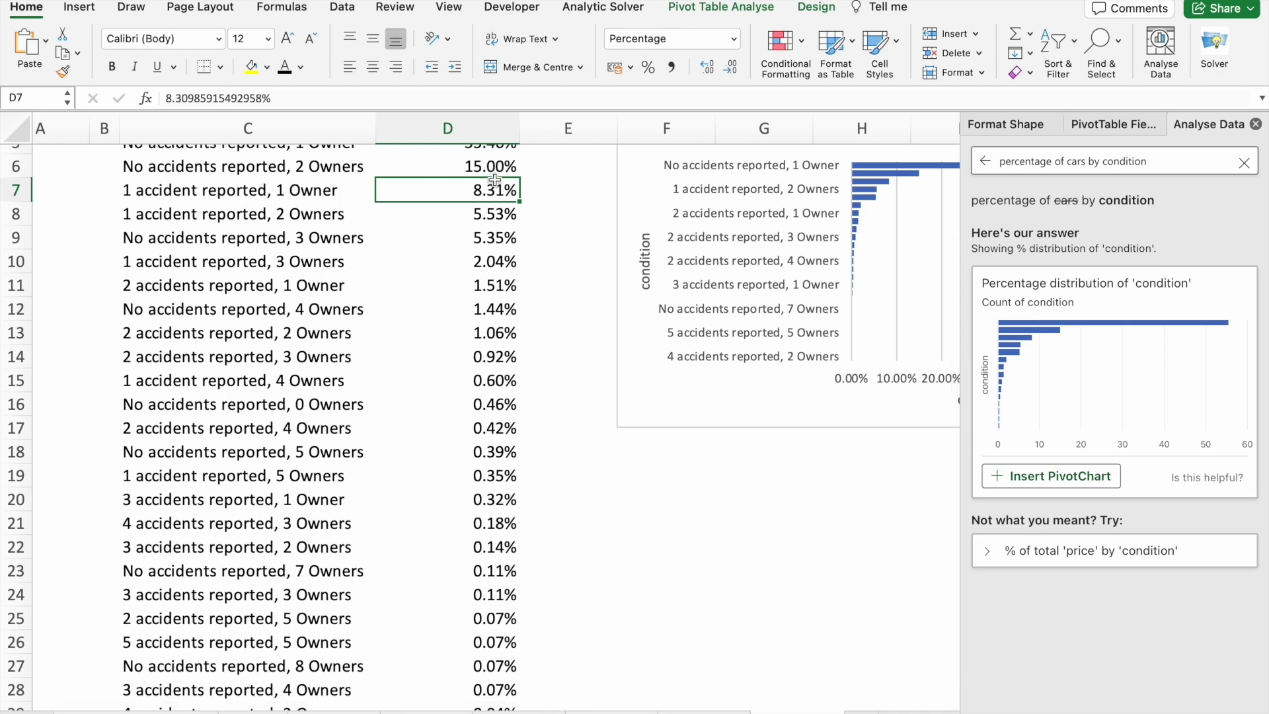
pyautogui.scroll(4, 544, 247)
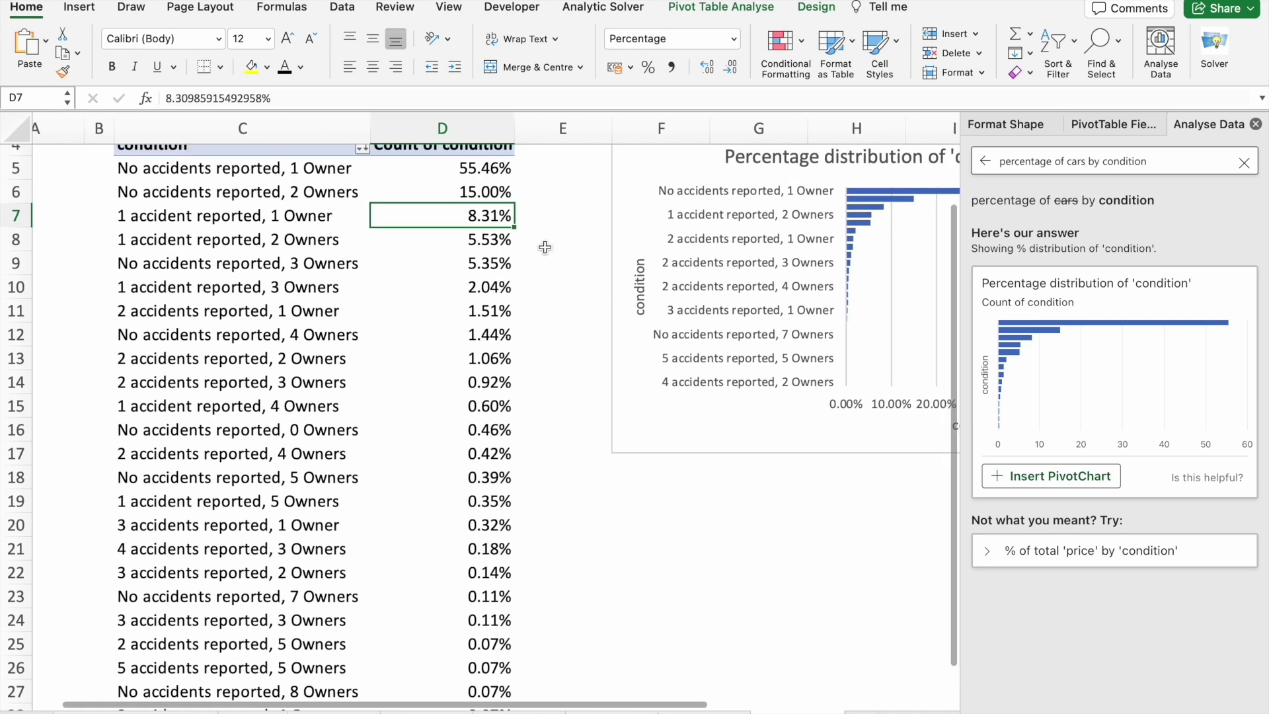
pyautogui.hscroll(5, 544, 247)
pyautogui.hscroll(1, 545, 247)
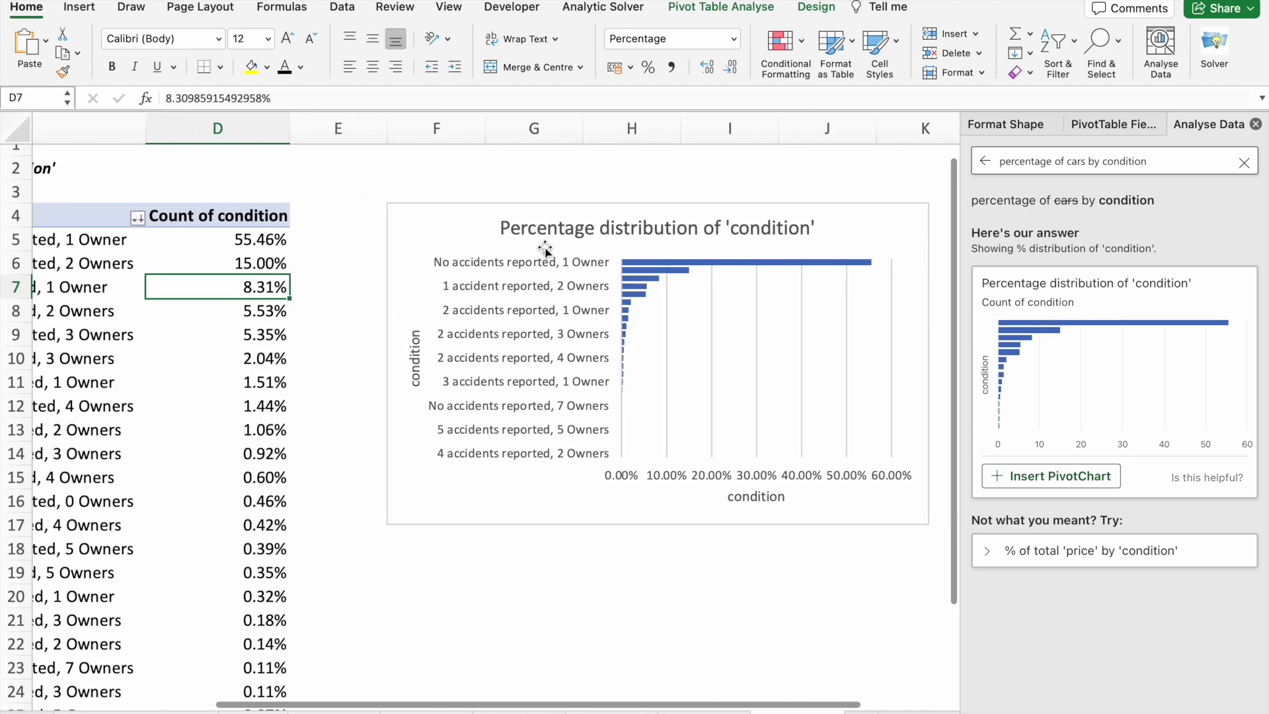